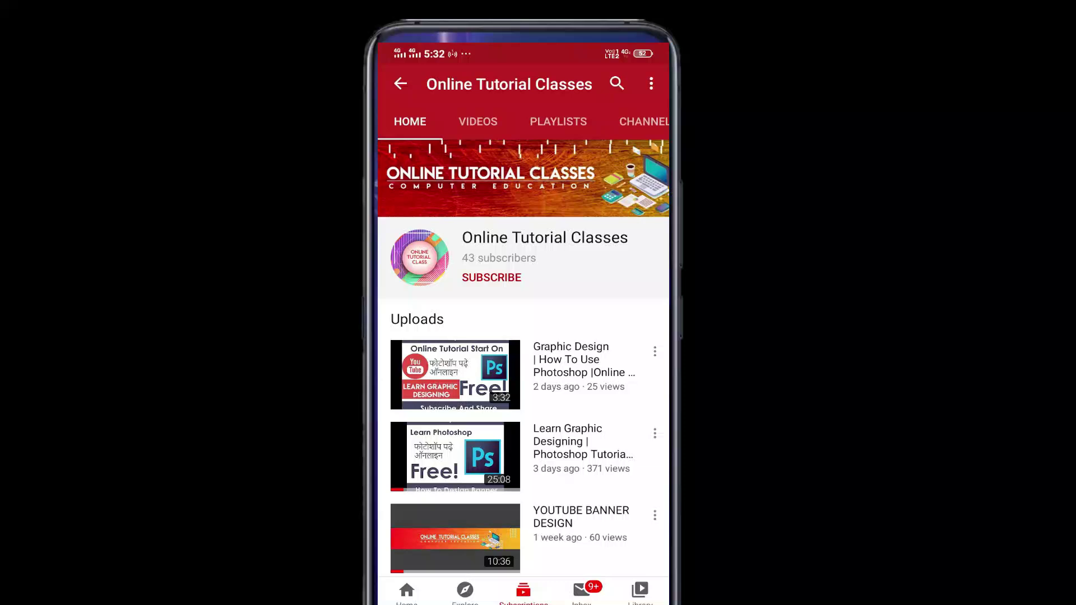
# - Subscribe to the Online Tutorial Classes channel from its YouTube page
pyautogui.click(491, 277)
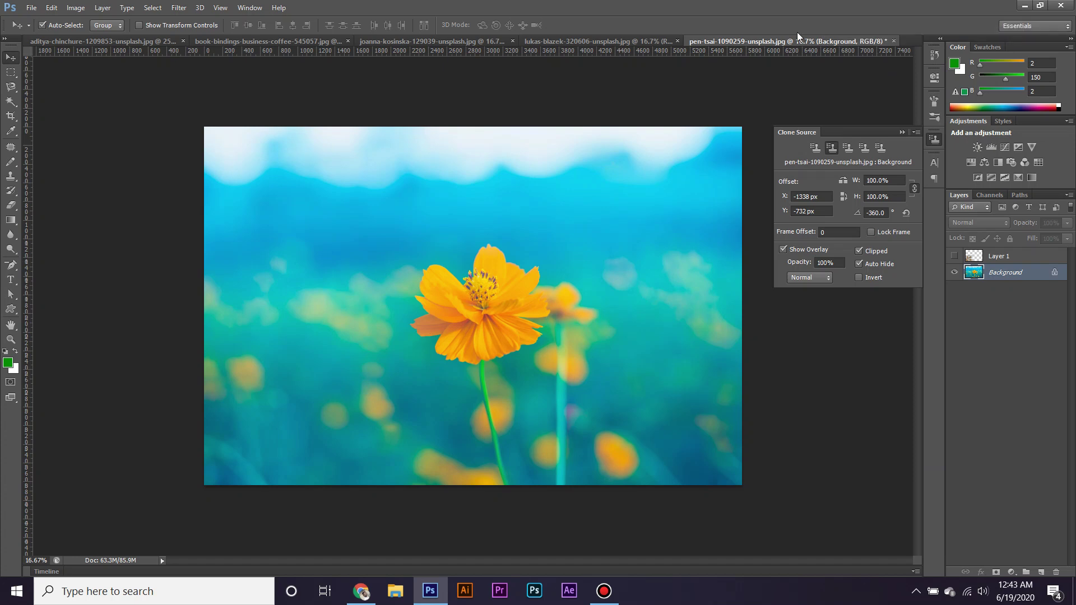
# - Cycle twice through Clone Stamp, History Brush and Eraser, ending on the Clone Stamp with its variants listed
pyautogui.click(12, 179)
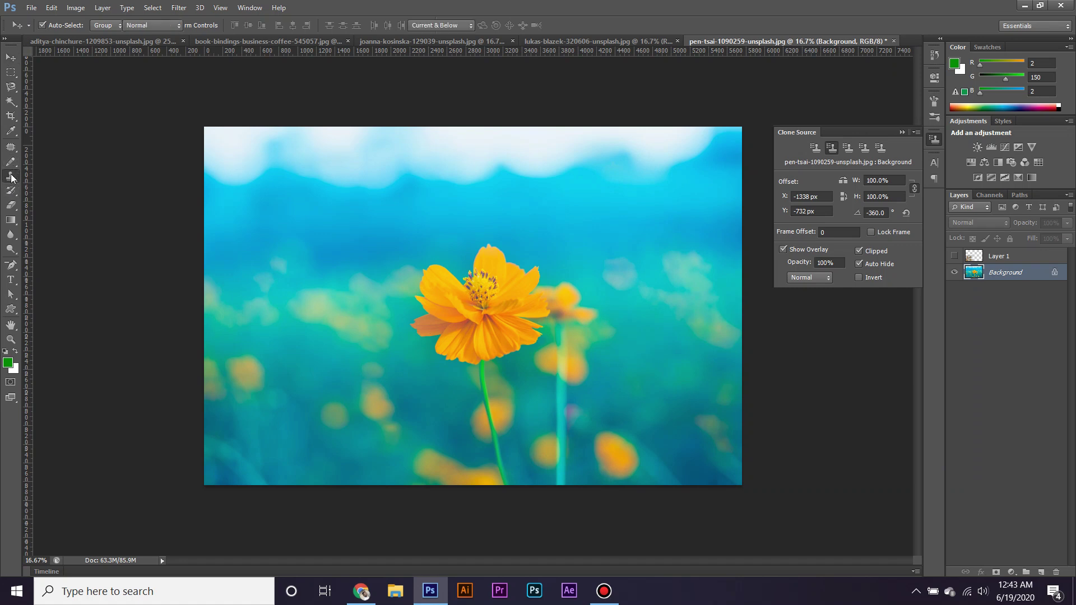
pyautogui.click(11, 191)
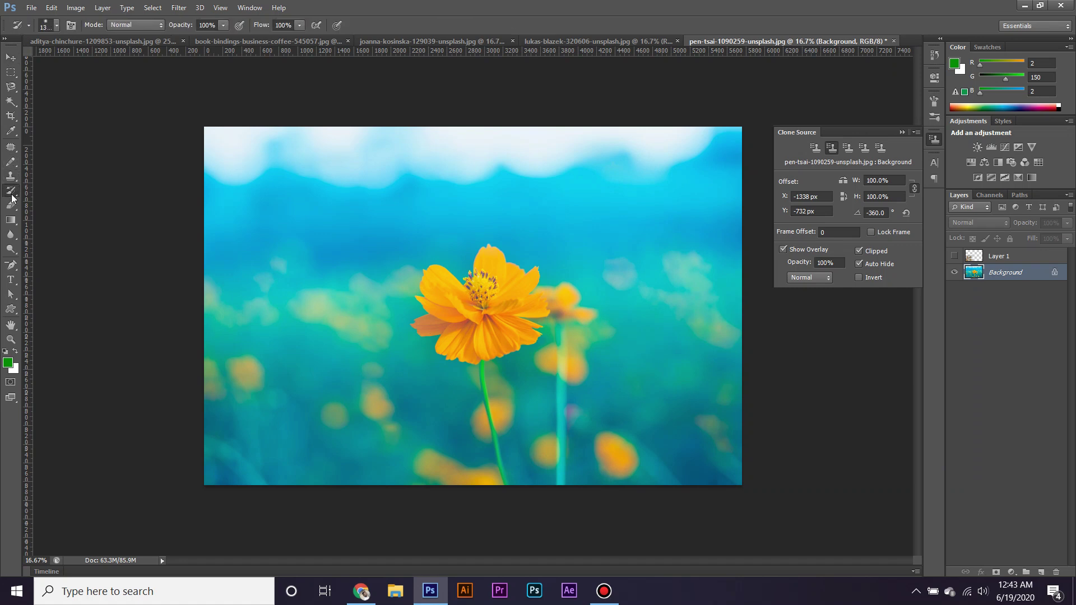
pyautogui.click(11, 205)
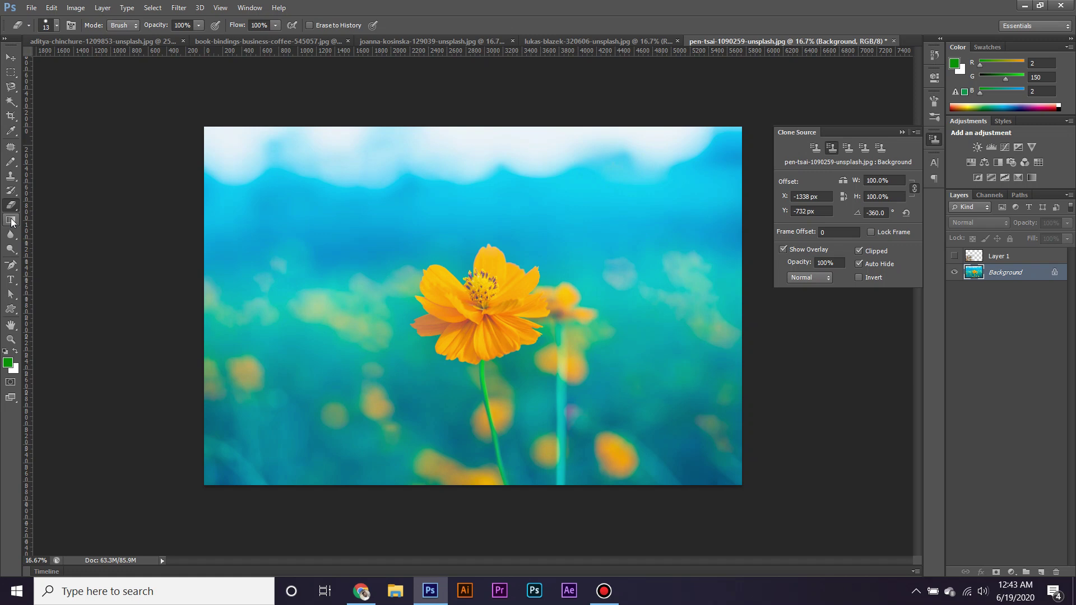
pyautogui.click(11, 177)
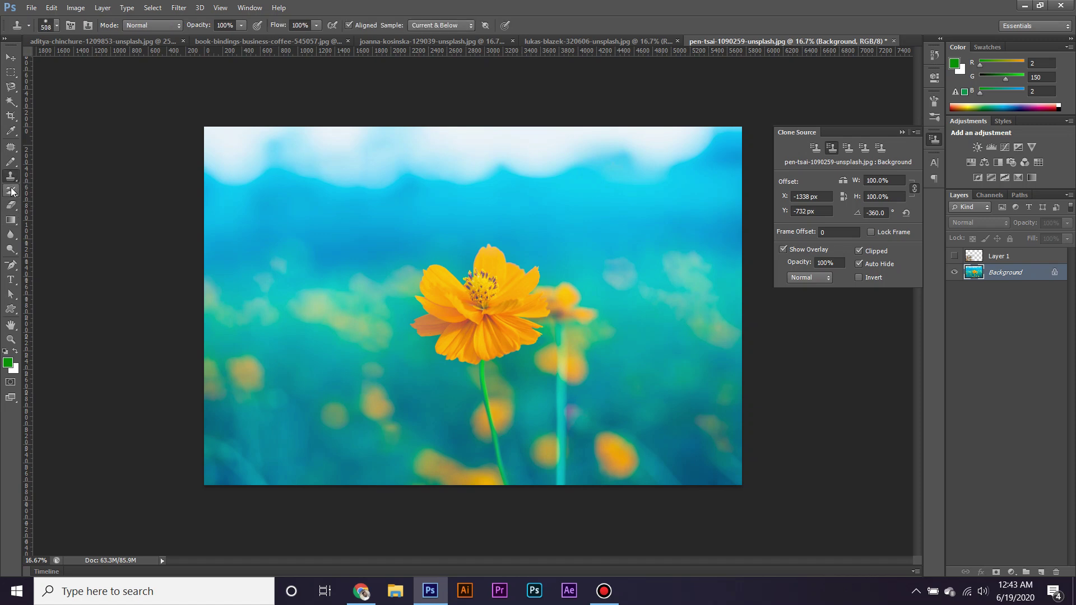
pyautogui.click(12, 191)
pyautogui.click(13, 207)
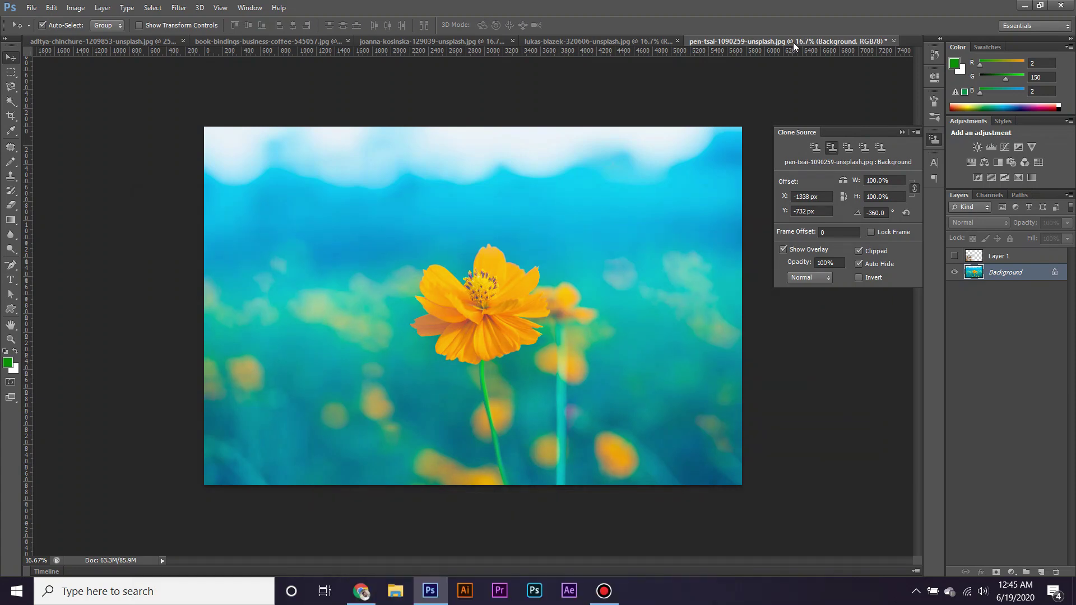
pyautogui.click(13, 175)
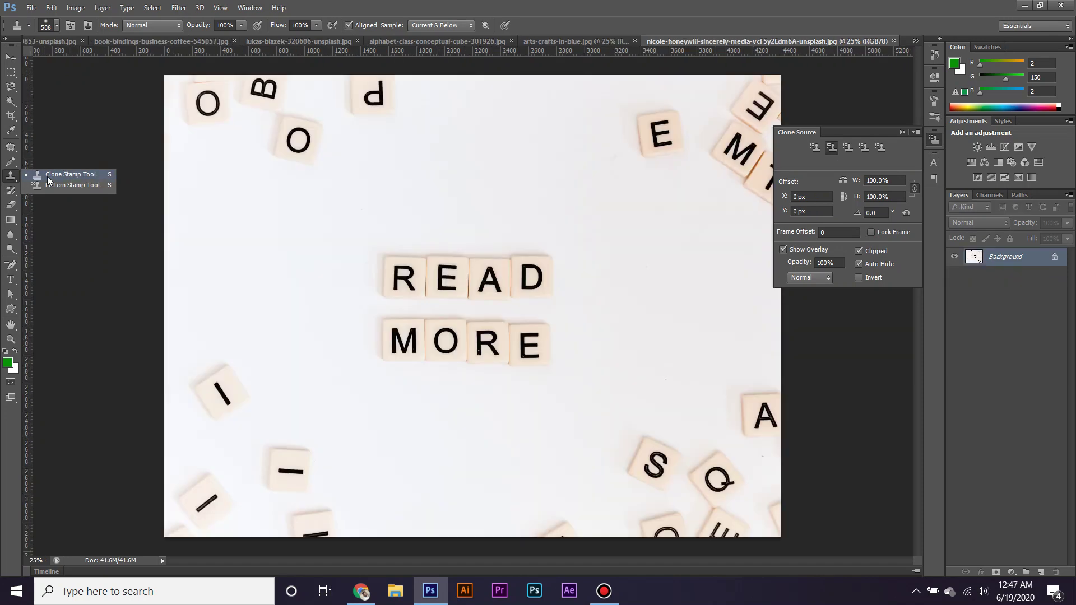
# - Keep the Clone Stamp and dismiss the no-source warning after a premature clone attempt
pyautogui.click(47, 178)
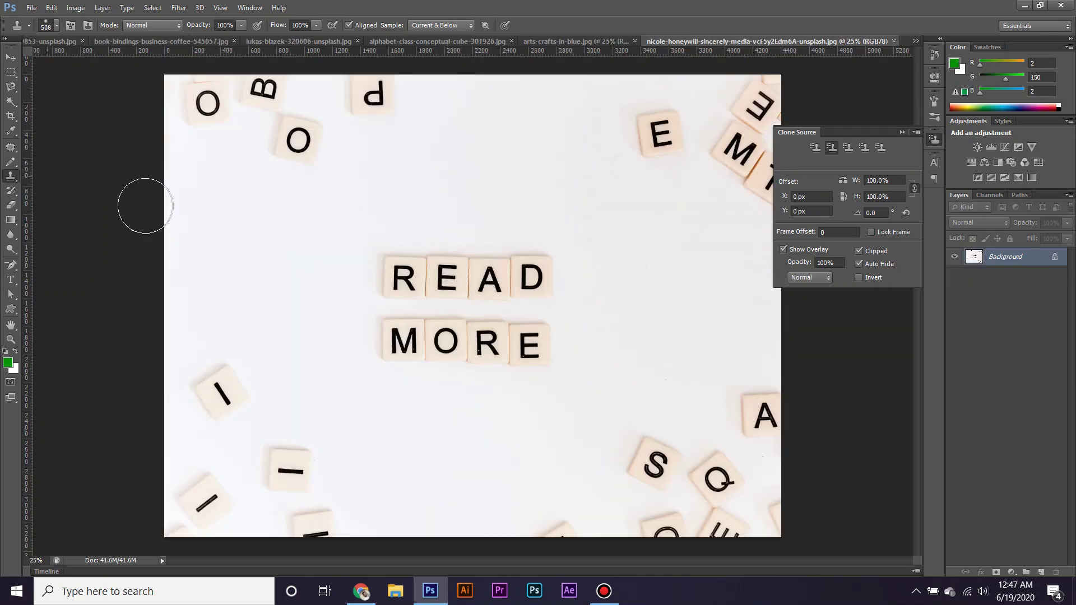
pyautogui.click(413, 257)
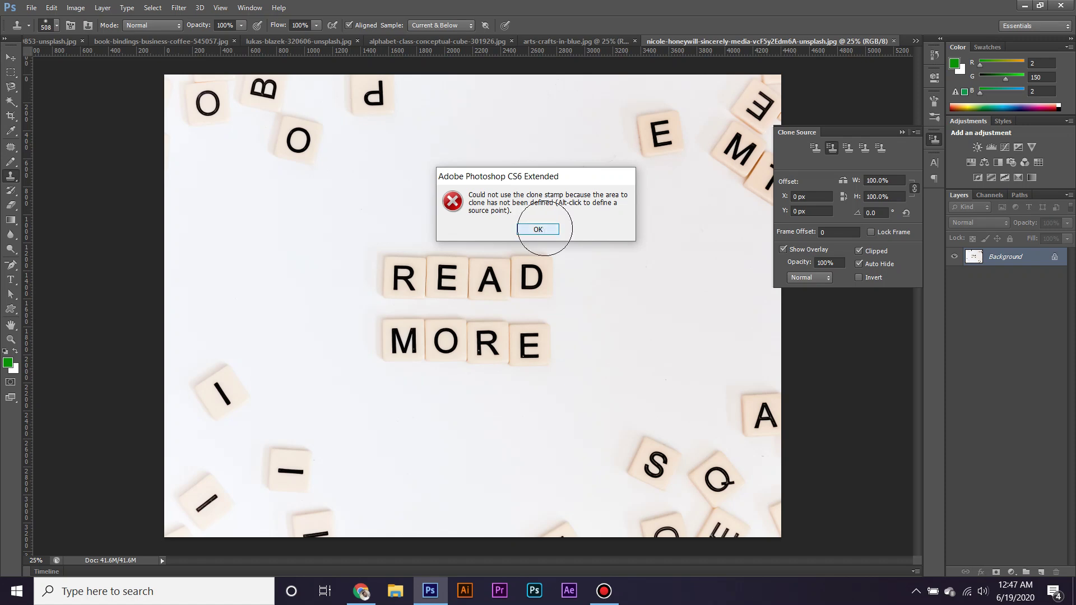
pyautogui.click(543, 229)
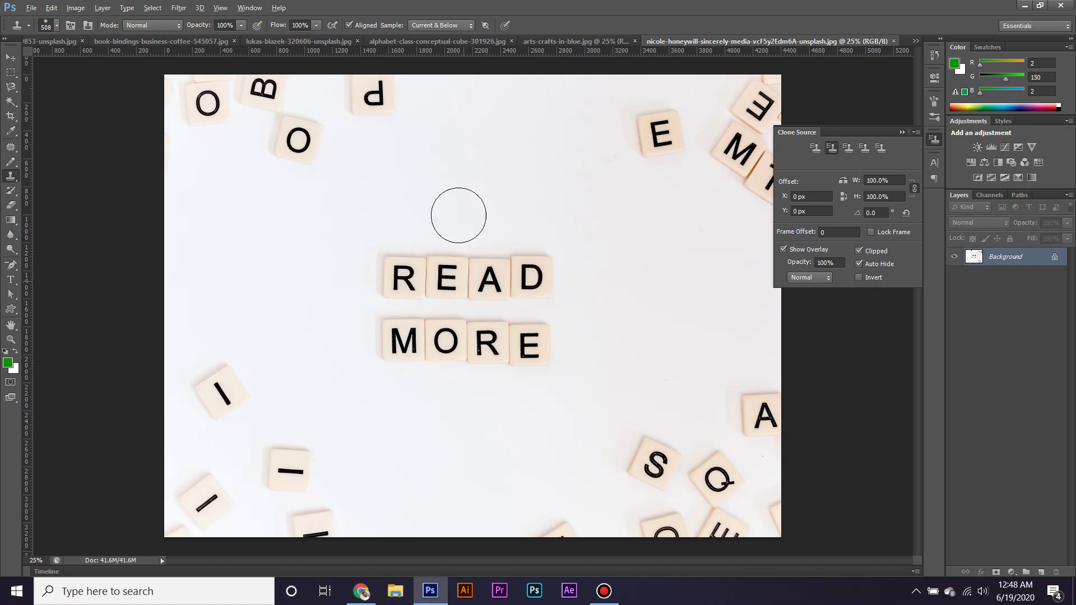
# - Clone a copy of the READ tiles above the original and close the Clone Source panel
pyautogui.moveTo(395, 212); pyautogui.dragTo(401, 206)
pyautogui.moveTo(482, 207); pyautogui.dragTo(517, 202)
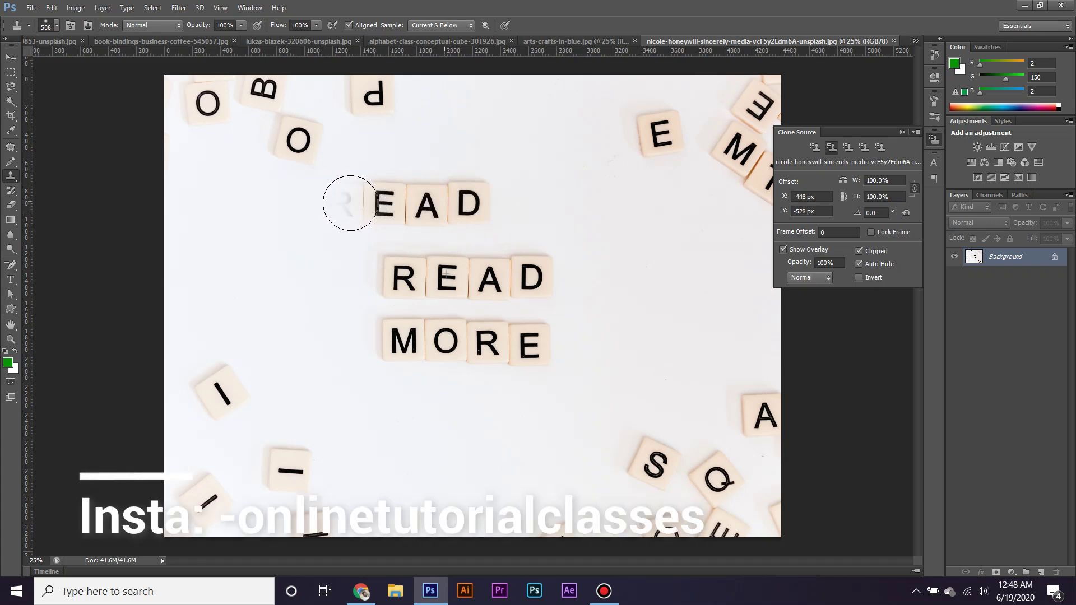
pyautogui.moveTo(349, 203); pyautogui.dragTo(336, 202)
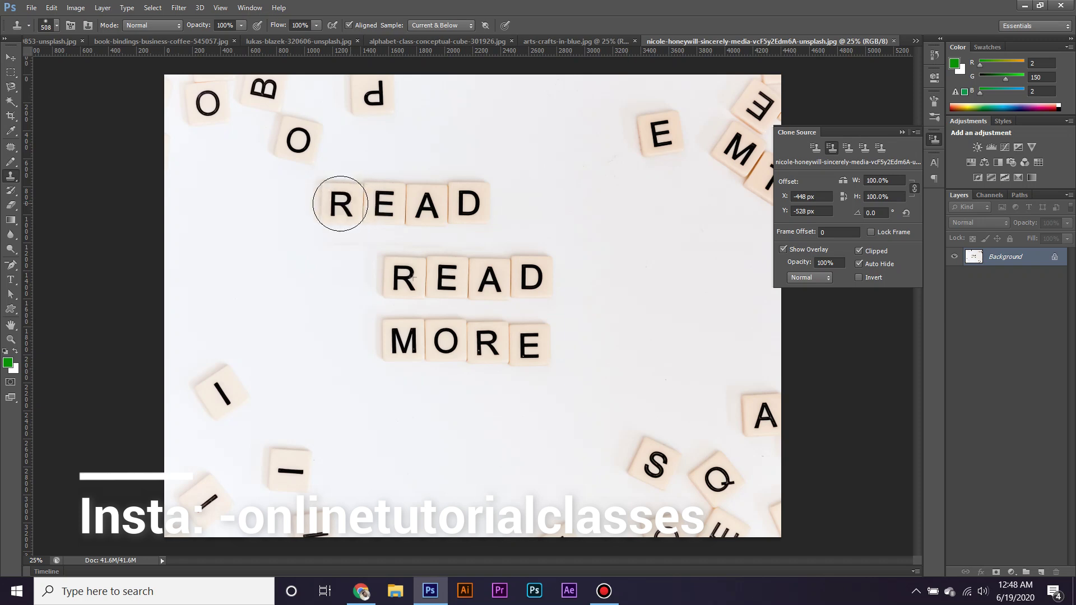
pyautogui.moveTo(405, 202); pyautogui.dragTo(349, 199)
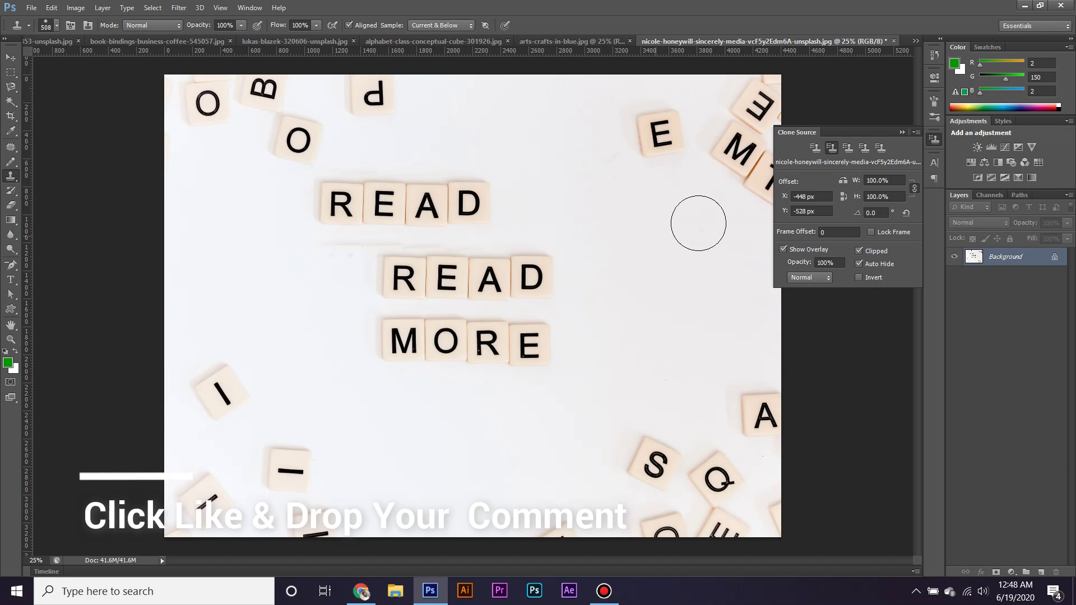
pyautogui.click(934, 140)
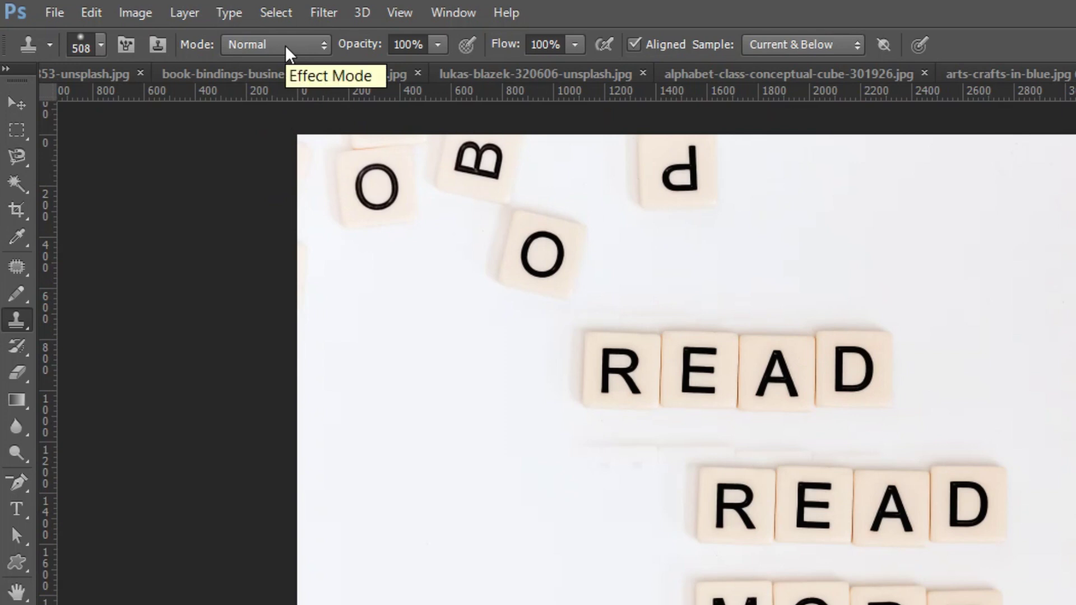
# - Set the Clone Stamp mode to Multiply and clone the first R right of the lower row
pyautogui.click(286, 49)
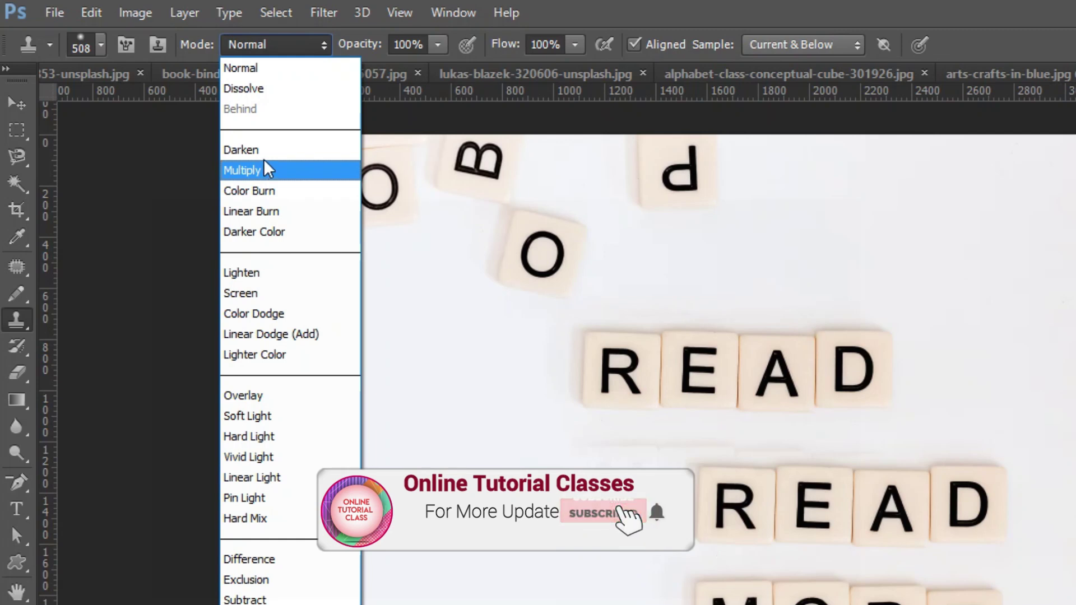
pyautogui.click(262, 170)
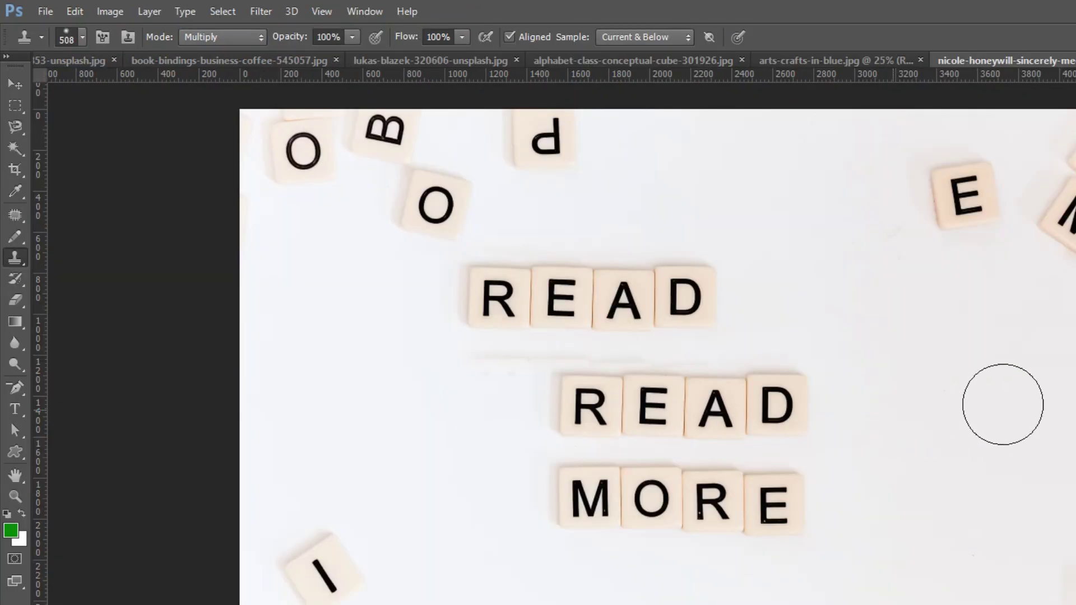
pyautogui.moveTo(1026, 398); pyautogui.dragTo(844, 406)
pyautogui.click(843, 405)
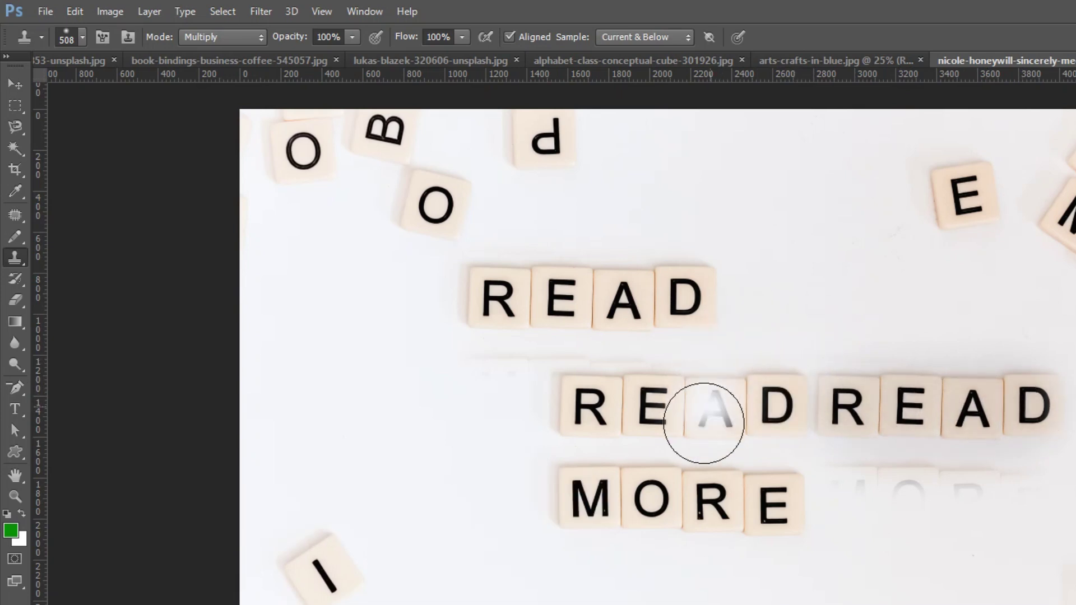
# - Finish the READREAD row, then start cloning faint letters onto the blue crafts photo
pyautogui.moveTo(703, 422)
pyautogui.mouseDown()
pyautogui.moveTo(776, 420)
pyautogui.moveTo(569, 396)
pyautogui.moveTo(445, 396)
pyautogui.moveTo(396, 404)
pyautogui.moveTo(380, 422)
pyautogui.mouseUp()
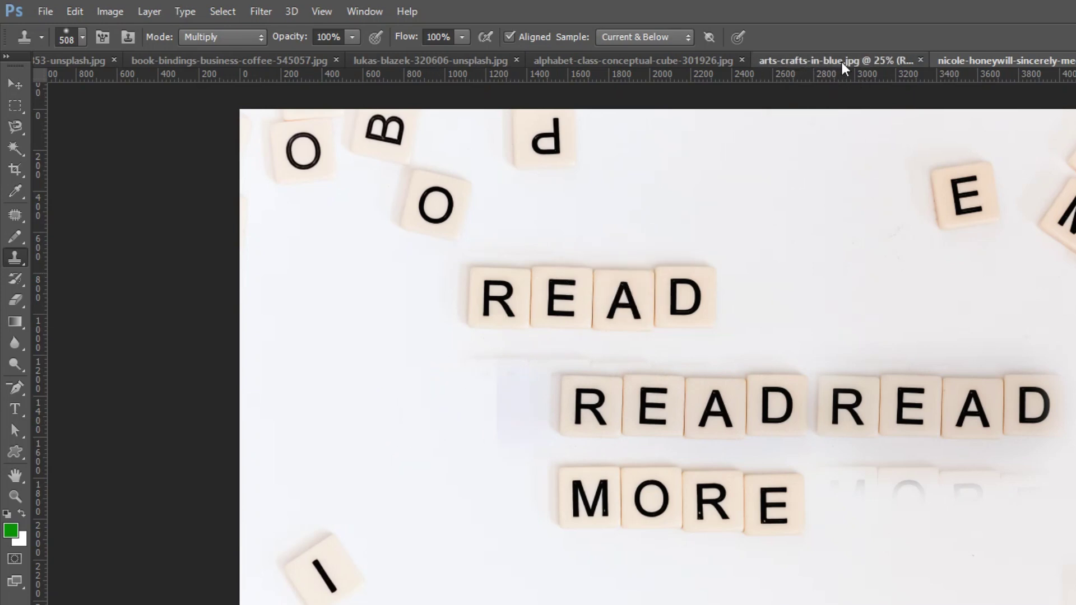
pyautogui.click(840, 59)
pyautogui.moveTo(684, 437); pyautogui.dragTo(751, 395)
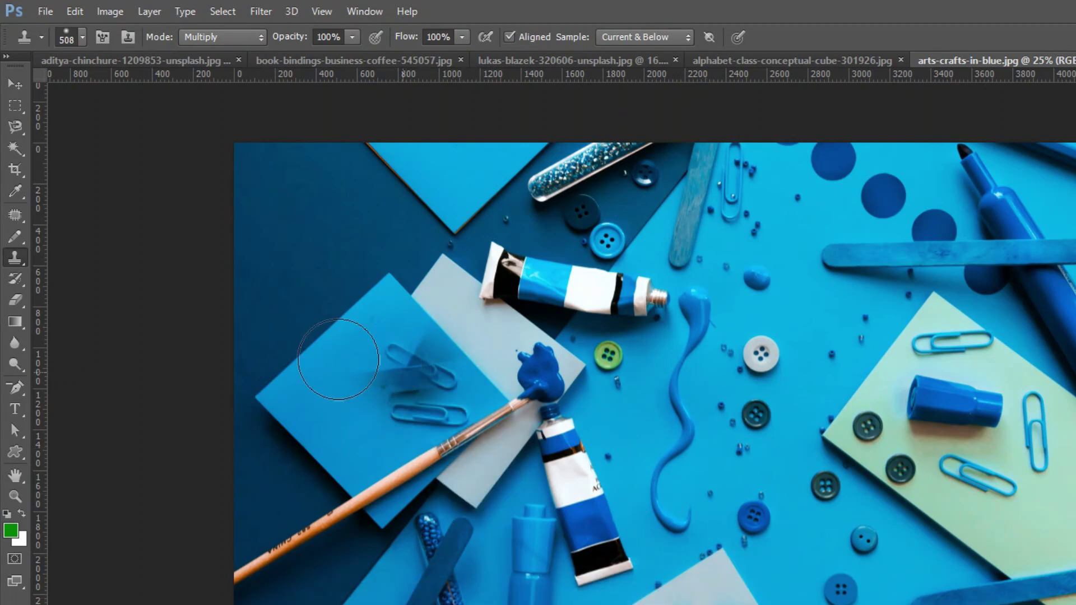
# - Clone darker beads and paper strokes across the middle and upper area of the crafts photo
pyautogui.moveTo(366, 356)
pyautogui.mouseDown()
pyautogui.moveTo(351, 350)
pyautogui.moveTo(301, 428)
pyautogui.mouseUp()
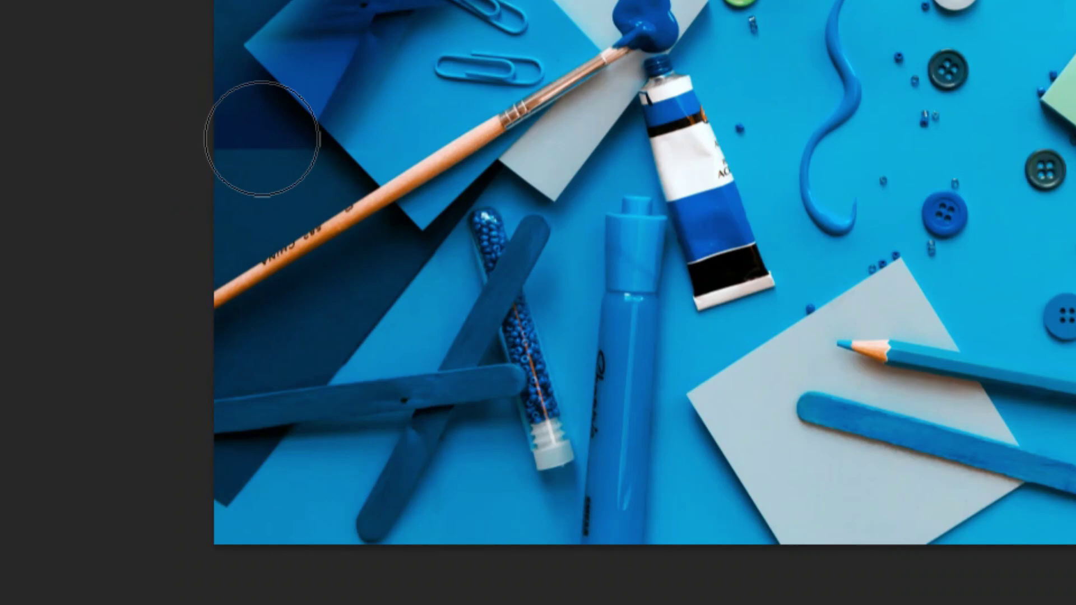
pyautogui.moveTo(260, 137); pyautogui.dragTo(312, 224)
pyautogui.moveTo(248, 212)
pyautogui.mouseDown()
pyautogui.moveTo(680, 108)
pyautogui.moveTo(383, 7)
pyautogui.moveTo(734, 5)
pyautogui.mouseUp()
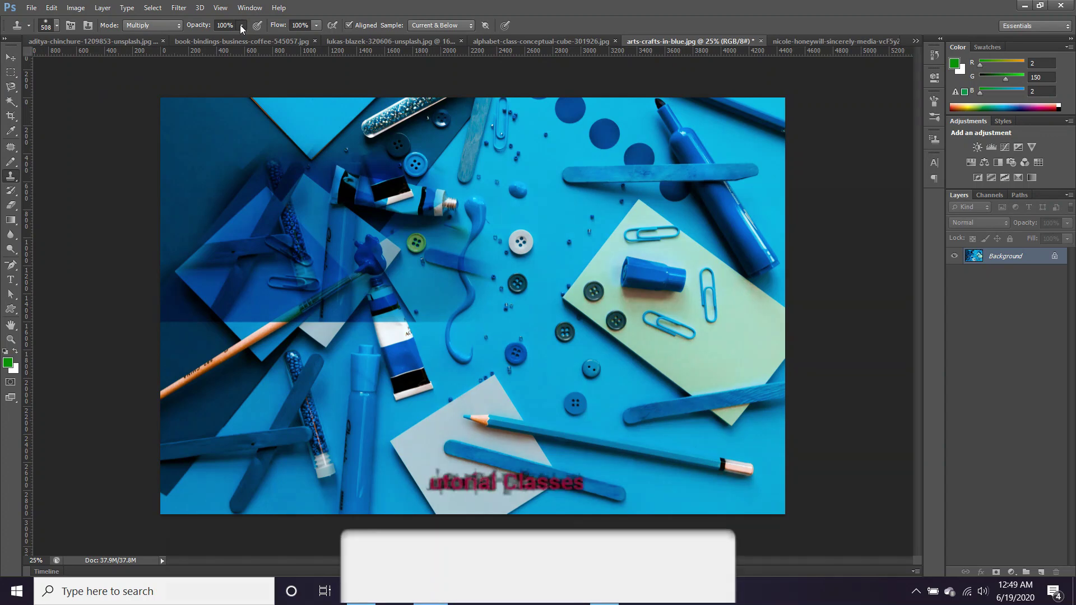
# - Lower clone opacity to 41%, keep sampling at Current & Below, and switch to the TEACH dice photo
pyautogui.click(241, 26)
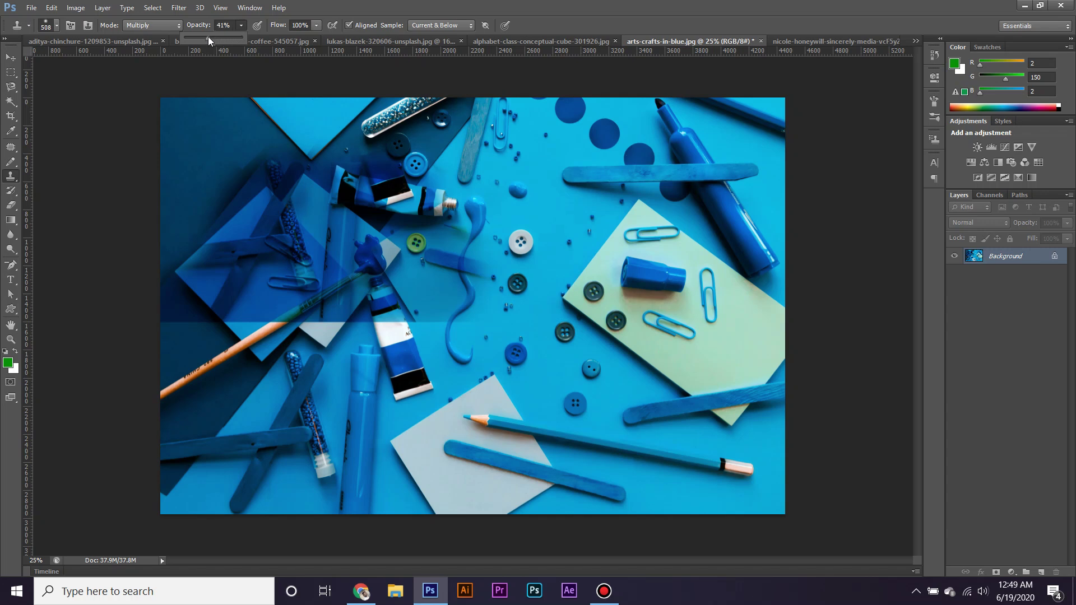
pyautogui.moveTo(603, 283)
pyautogui.mouseDown()
pyautogui.moveTo(560, 287)
pyautogui.moveTo(569, 223)
pyautogui.mouseUp()
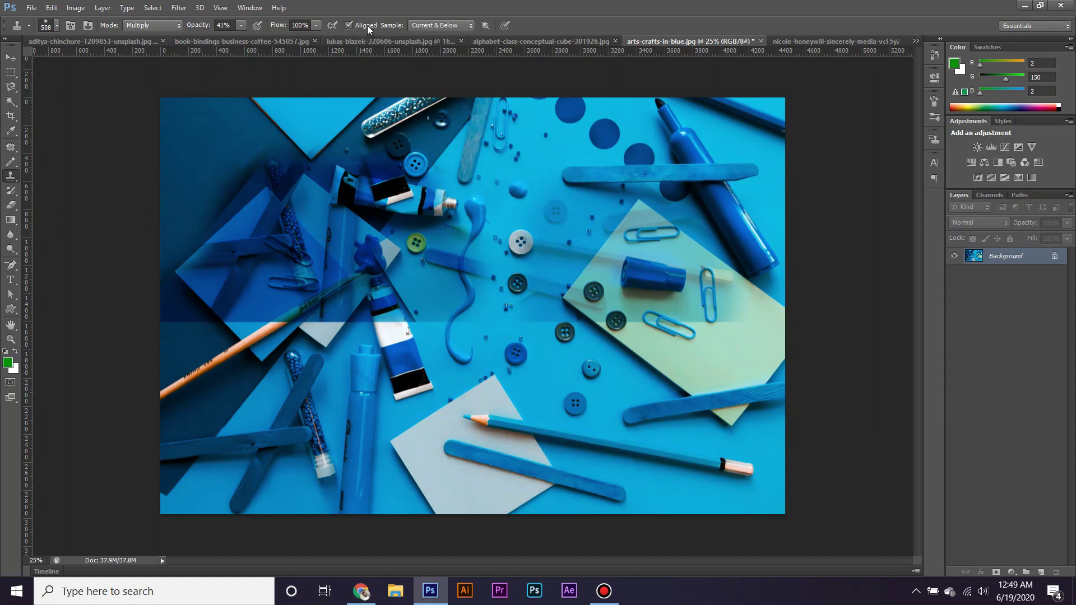
pyautogui.click(459, 25)
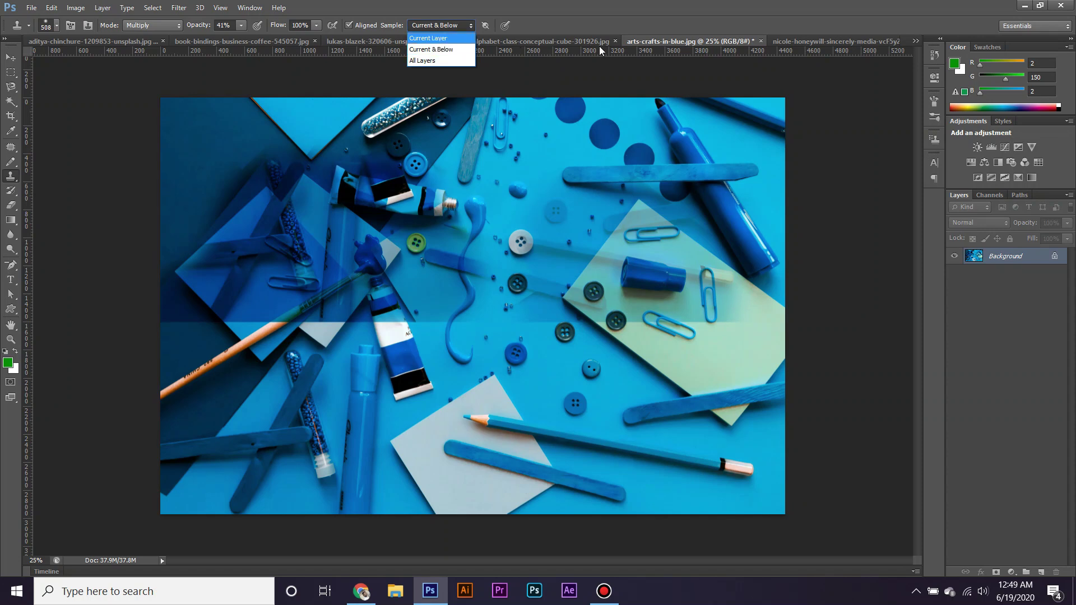
pyautogui.click(567, 39)
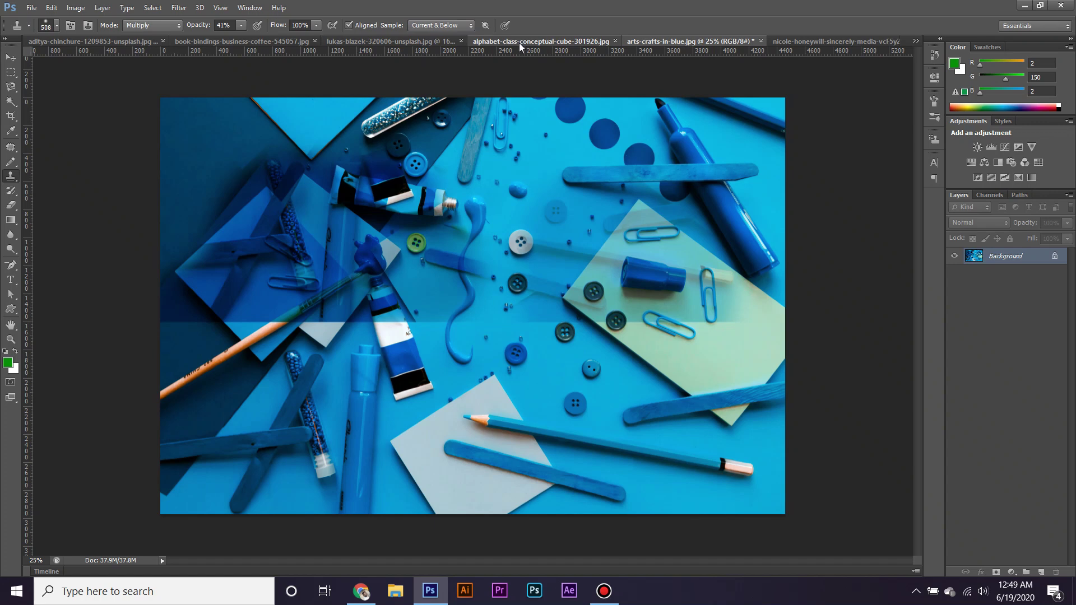
pyautogui.click(519, 43)
# - Paste the TEACH dice photo as Layer 1 onto the keyboard-and-coffee photo and move it upper left
pyautogui.click(19, 56)
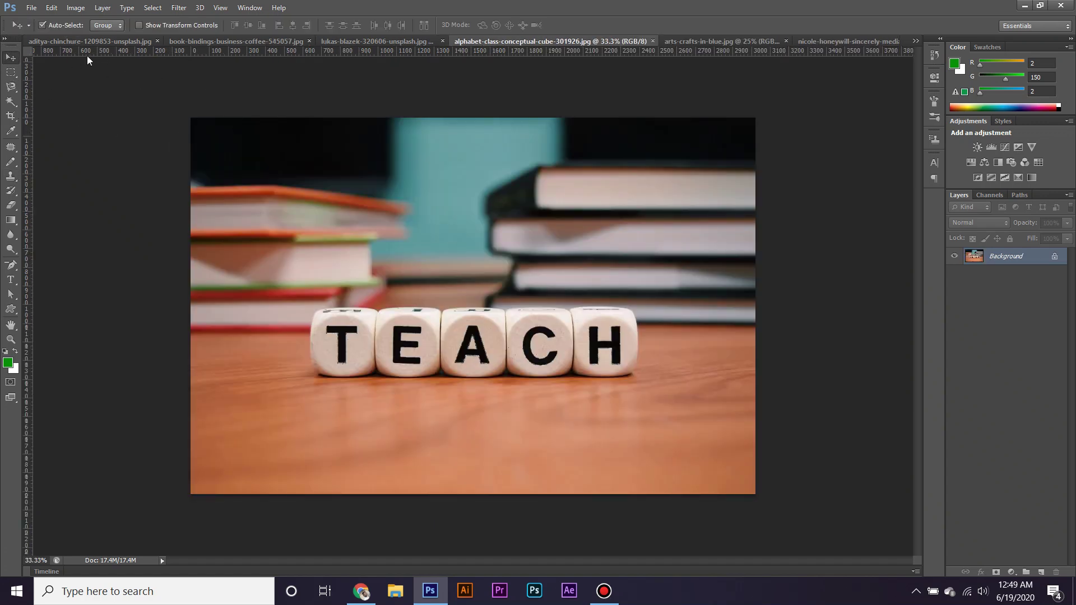
pyautogui.click(351, 41)
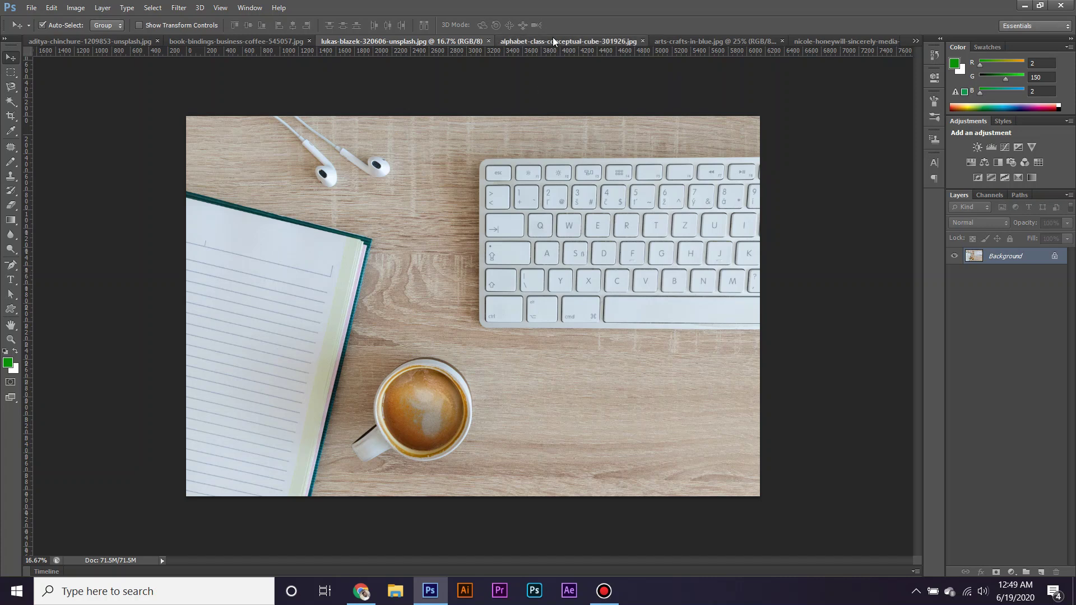
pyautogui.hotkey('ctrl', 'Tab')
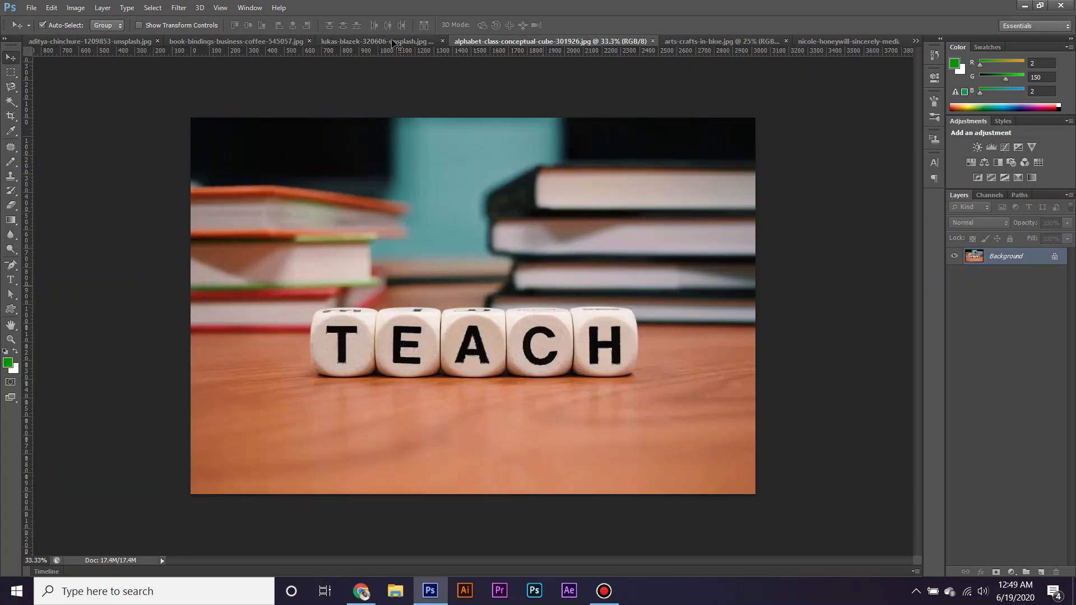
pyautogui.click(393, 41)
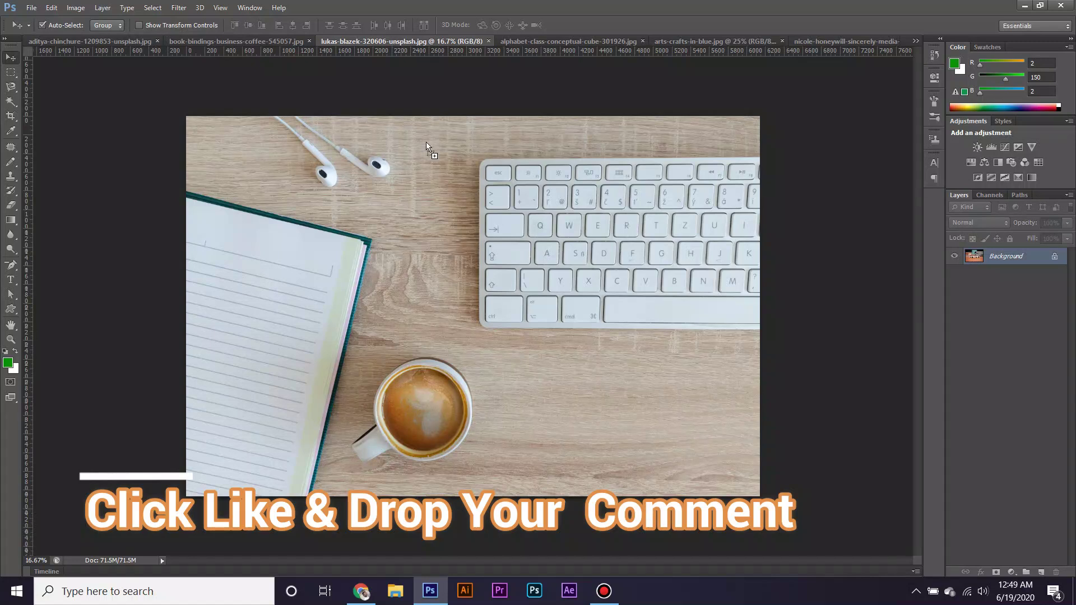
pyautogui.hotkey('ctrl', 'v')
pyautogui.moveTo(446, 234)
pyautogui.mouseDown()
pyautogui.moveTo(411, 294)
pyautogui.moveTo(349, 260)
pyautogui.mouseUp()
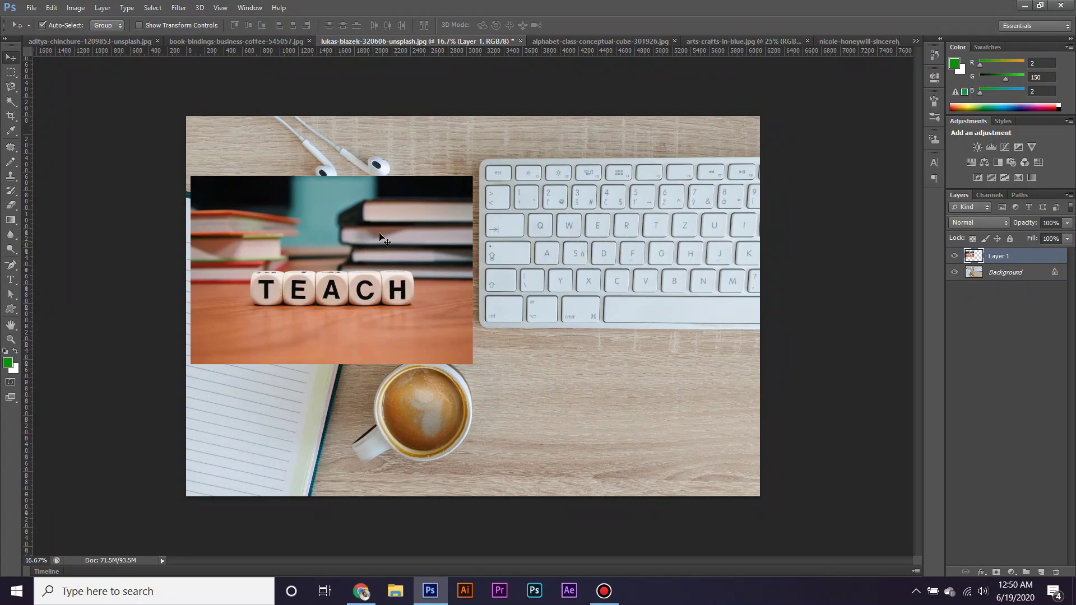
# - Select the Clone Stamp with Sample set to Current Layer and undo a trial stroke on the TEACH layer
pyautogui.click(11, 165)
pyautogui.click(10, 178)
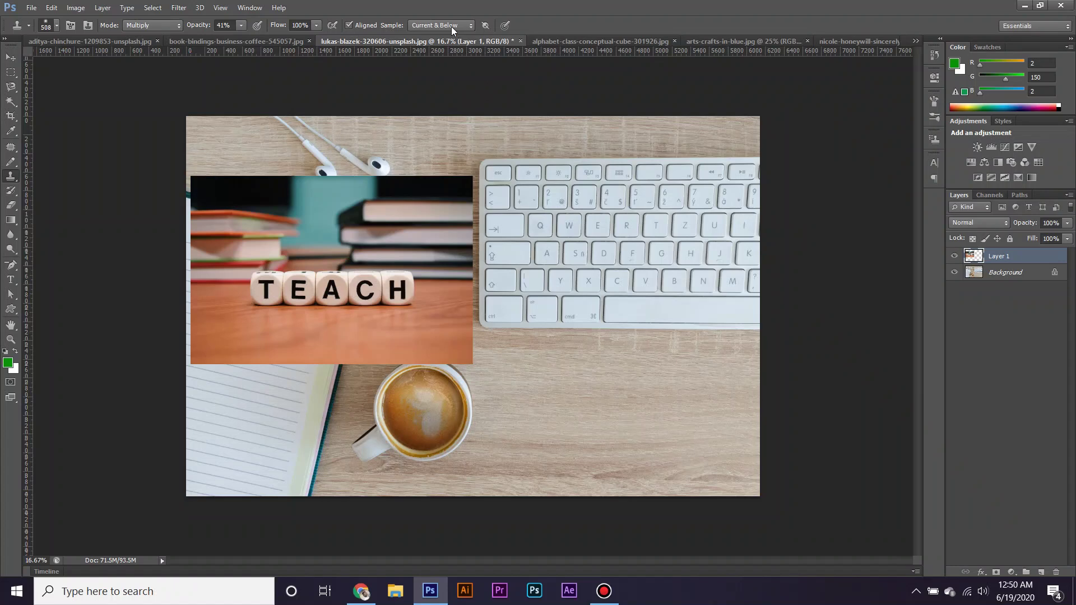
pyautogui.click(452, 26)
pyautogui.click(439, 38)
pyautogui.moveTo(418, 234); pyautogui.dragTo(464, 255)
pyautogui.hotkey('ctrl', 'z')
# - On the Background layer, clone keyboard keys onto the wood below, undoing trial patches
pyautogui.click(982, 271)
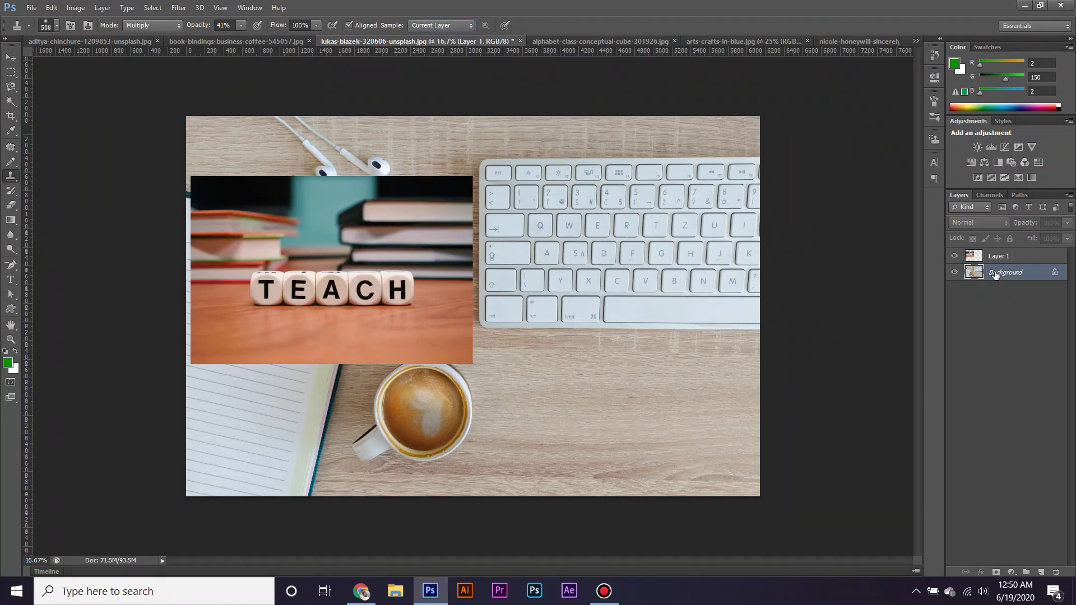
pyautogui.moveTo(516, 179); pyautogui.dragTo(510, 193)
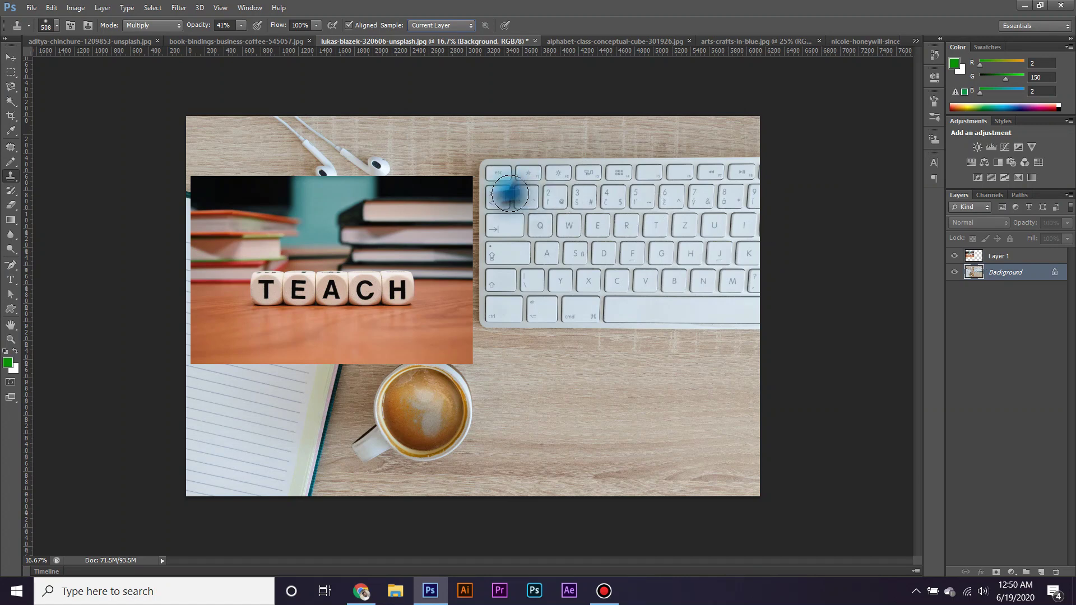
pyautogui.hotkey('ctrl', 'z')
pyautogui.moveTo(550, 377)
pyautogui.mouseDown()
pyautogui.moveTo(492, 377)
pyautogui.moveTo(568, 407)
pyautogui.moveTo(513, 413)
pyautogui.moveTo(699, 456)
pyautogui.mouseUp()
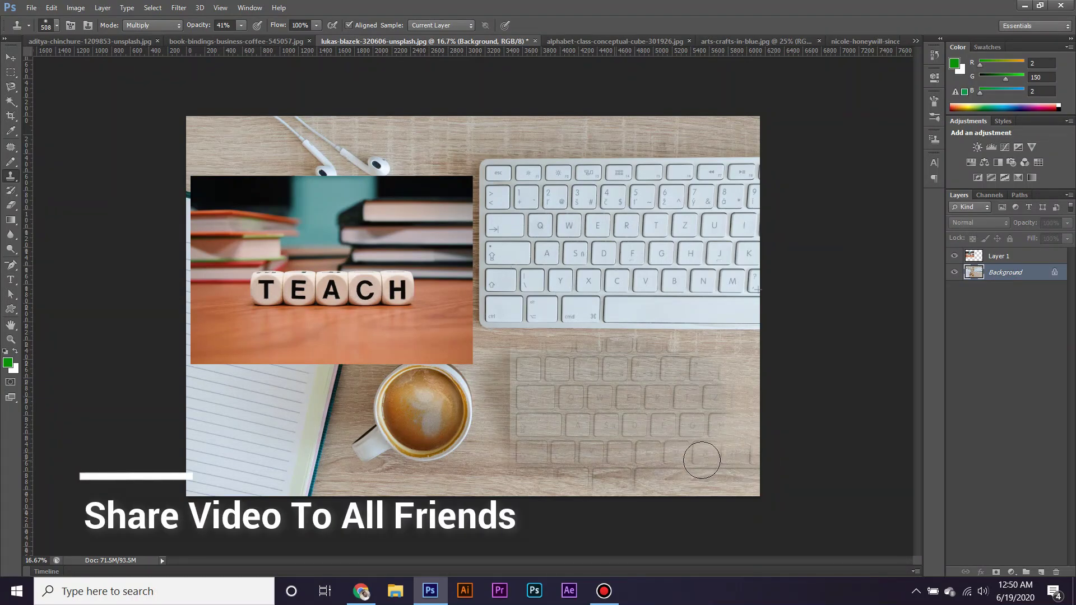
pyautogui.keyDown('alt'); pyautogui.click(413, 250); pyautogui.keyUp('alt')
pyautogui.moveTo(426, 342)
pyautogui.mouseDown()
pyautogui.moveTo(382, 312)
pyautogui.moveTo(498, 250)
pyautogui.mouseUp()
pyautogui.hotkey('ctrl', 'z')
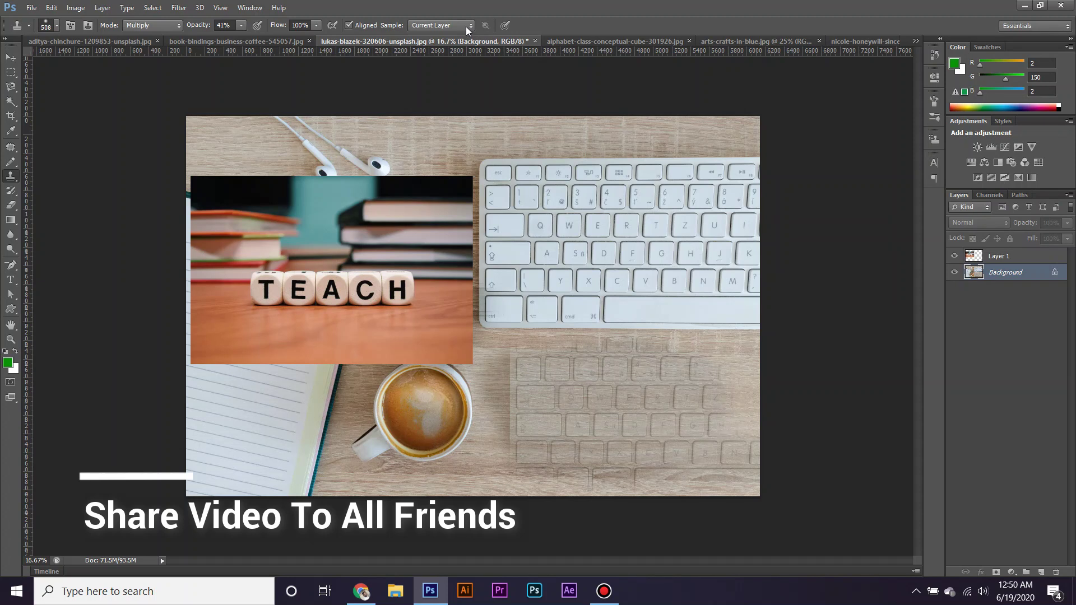
# - Switch sampling to Current & Below and clone TEACH letters just below the dice on Layer 1
pyautogui.click(465, 26)
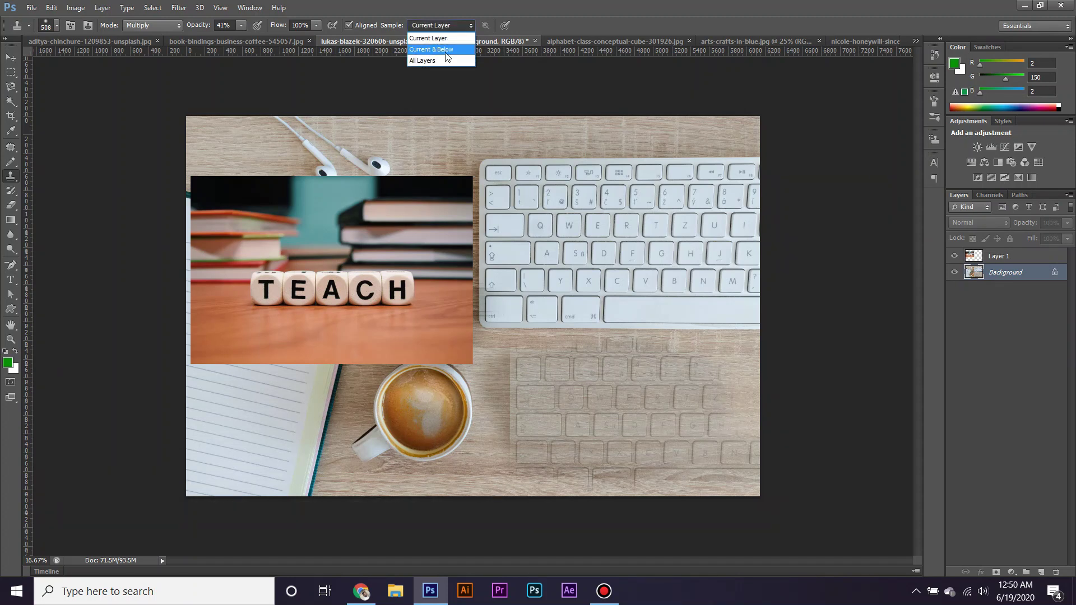
pyautogui.click(446, 51)
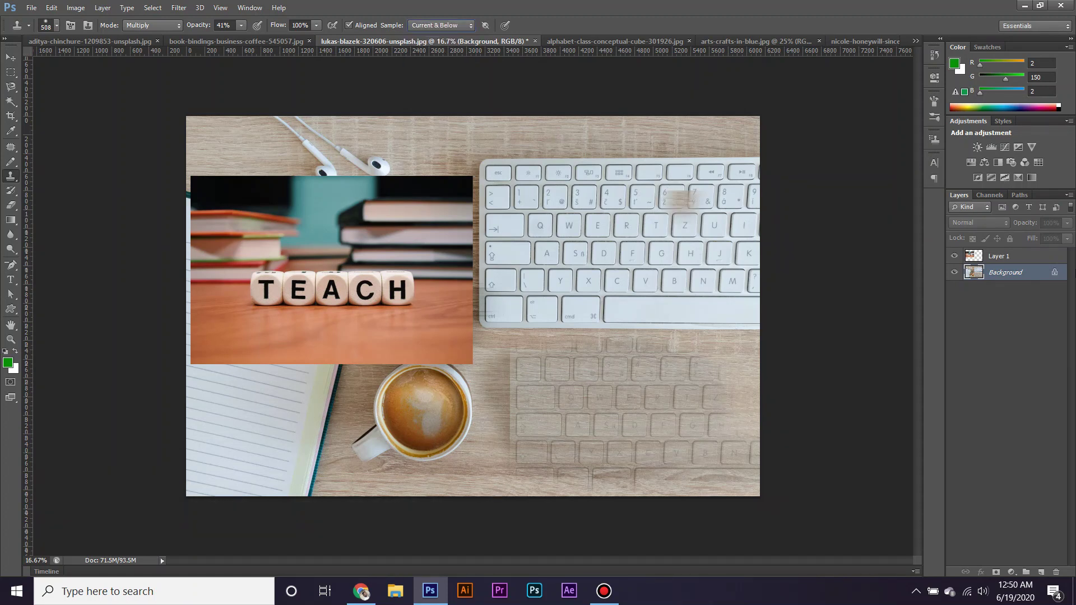
pyautogui.click(1003, 256)
pyautogui.click(568, 222)
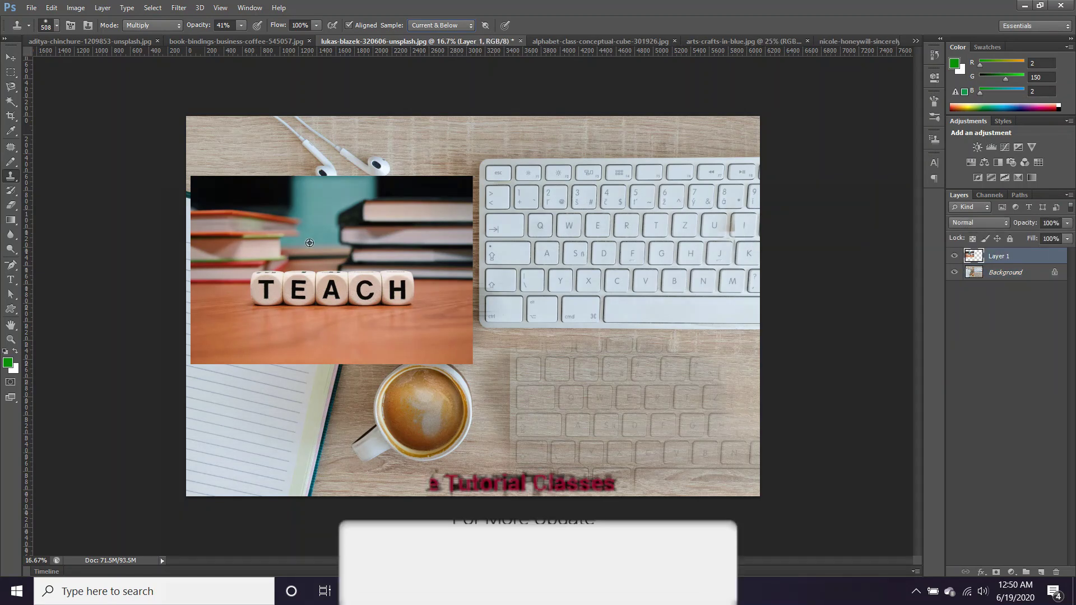
pyautogui.hotkey('ctrl', 'z')
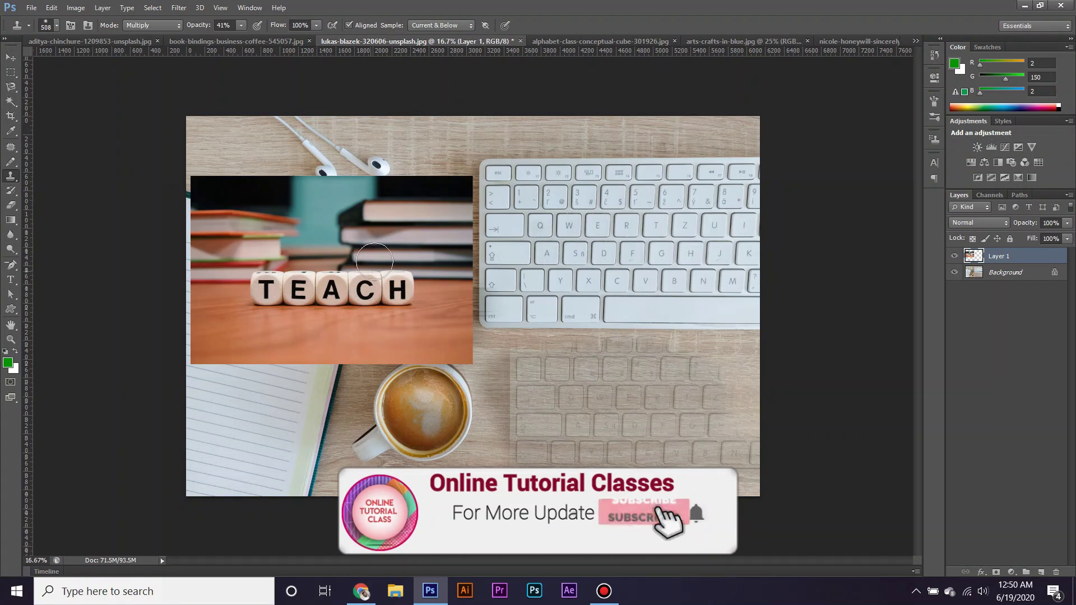
pyautogui.moveTo(385, 325); pyautogui.dragTo(372, 323)
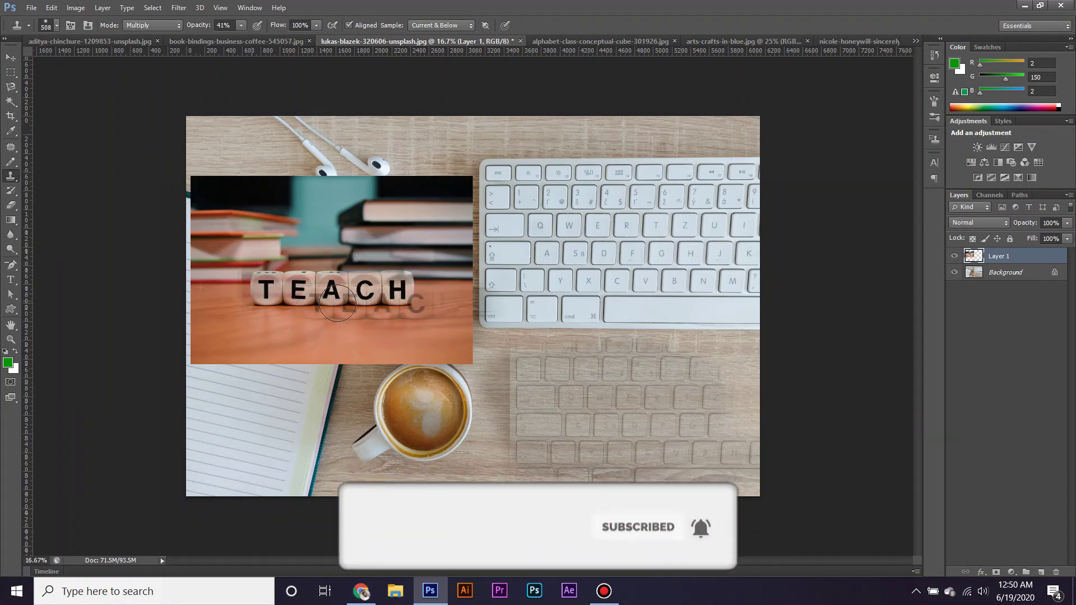
# - Sample All Layers and stamp a ghosted keyboard on the desk and TEACH letters on the notebook
pyautogui.click(460, 25)
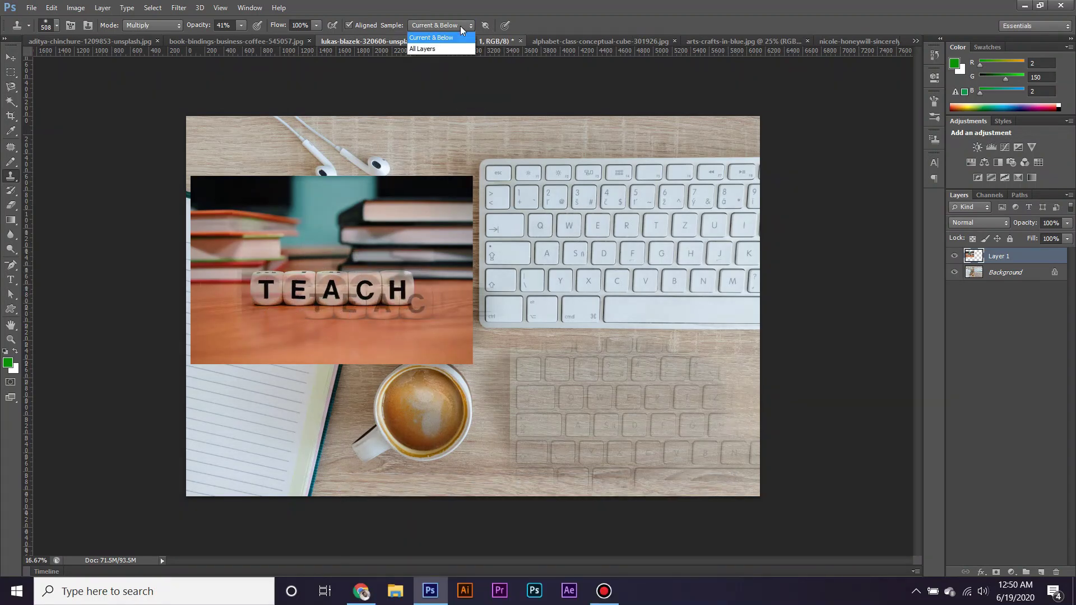
pyautogui.click(435, 61)
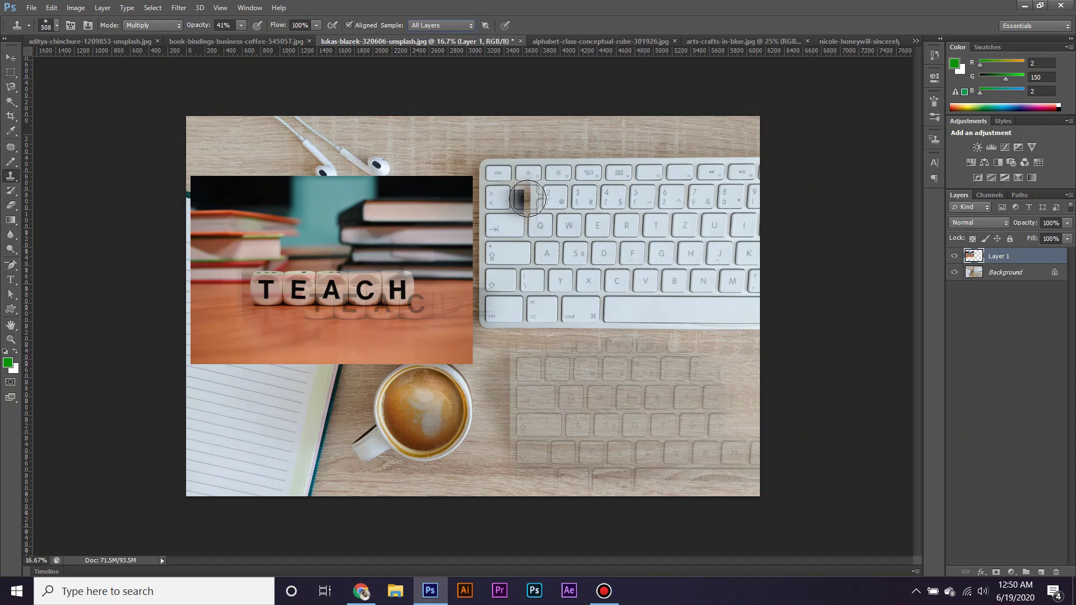
pyautogui.keyDown('alt'); pyautogui.click(528, 198); pyautogui.keyUp('alt')
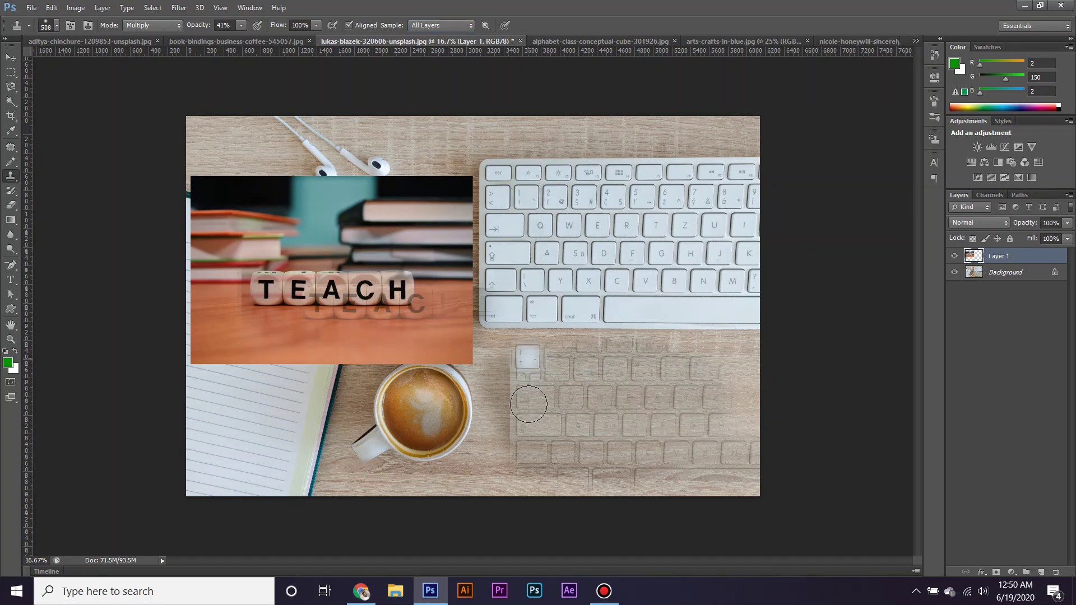
pyautogui.moveTo(505, 415)
pyautogui.mouseDown()
pyautogui.moveTo(632, 421)
pyautogui.moveTo(466, 368)
pyautogui.mouseUp()
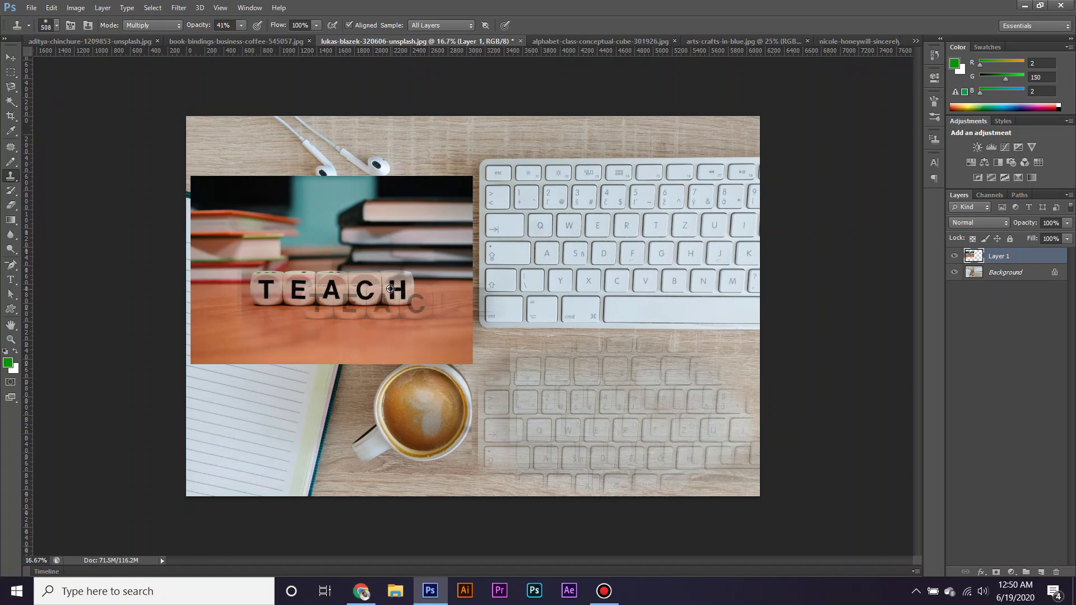
pyautogui.moveTo(277, 426)
pyautogui.mouseDown()
pyautogui.moveTo(275, 412)
pyautogui.moveTo(222, 421)
pyautogui.mouseUp()
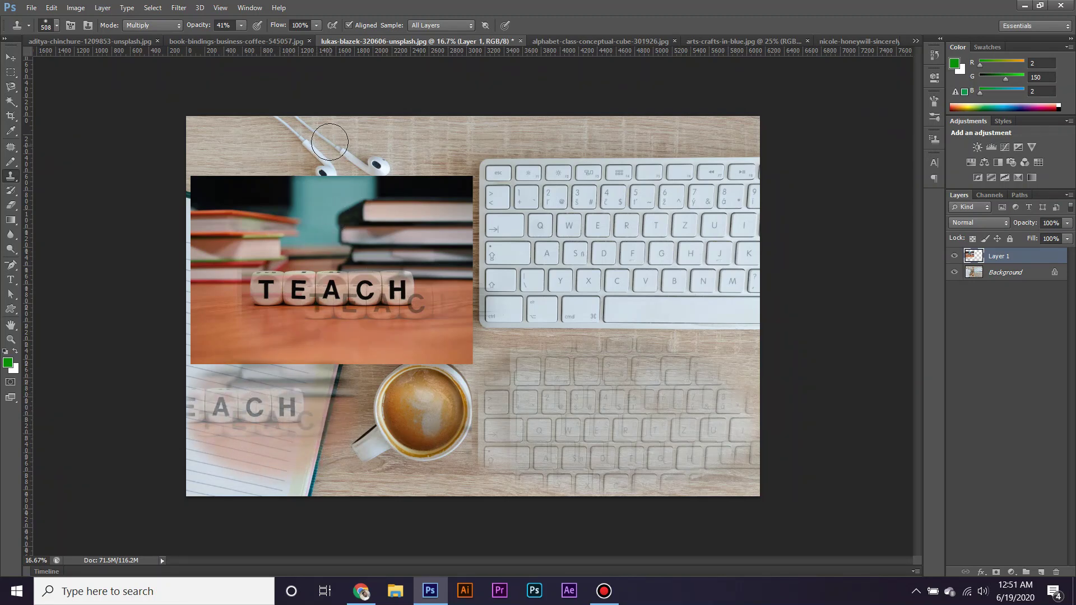
pyautogui.rightClick(8, 183)
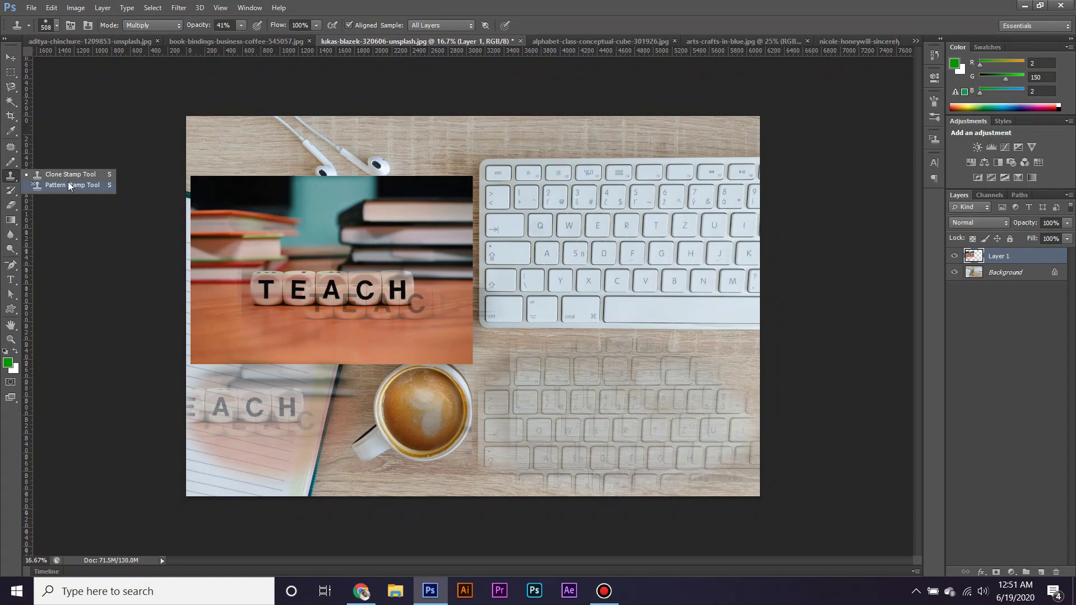
# - Pattern-stamp a light pattern with a ~1100 px brush over the top, middle and bottom of Layer 1
pyautogui.click(69, 184)
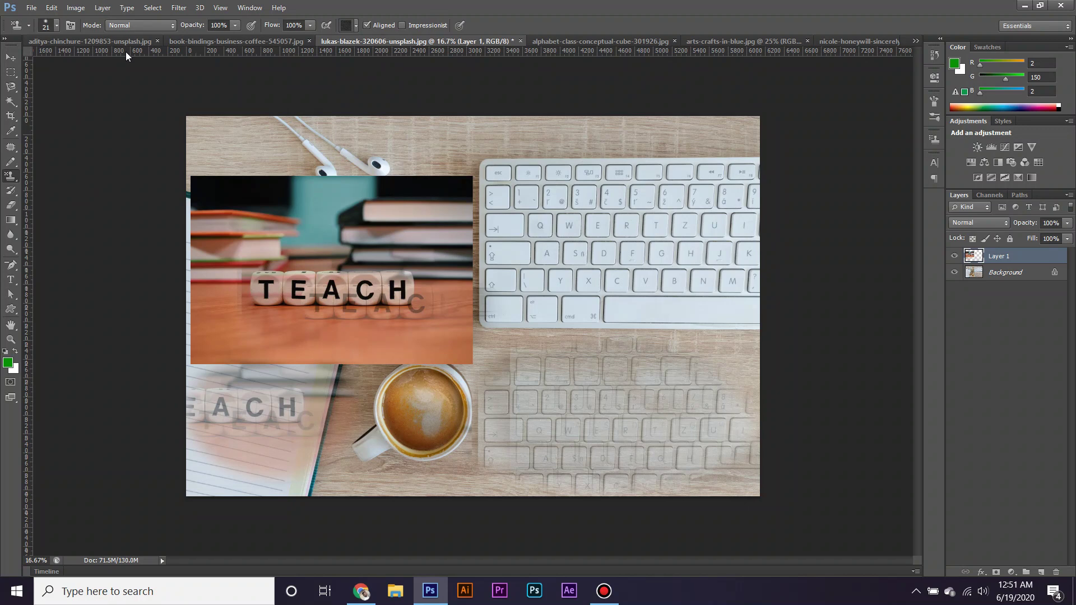
pyautogui.click(355, 28)
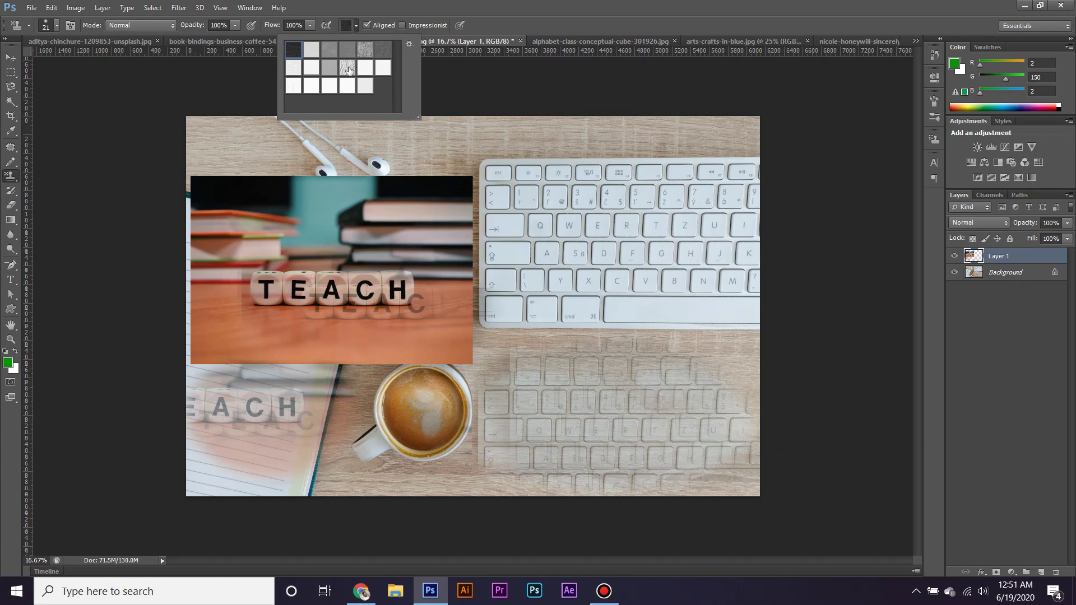
pyautogui.doubleClick(348, 69)
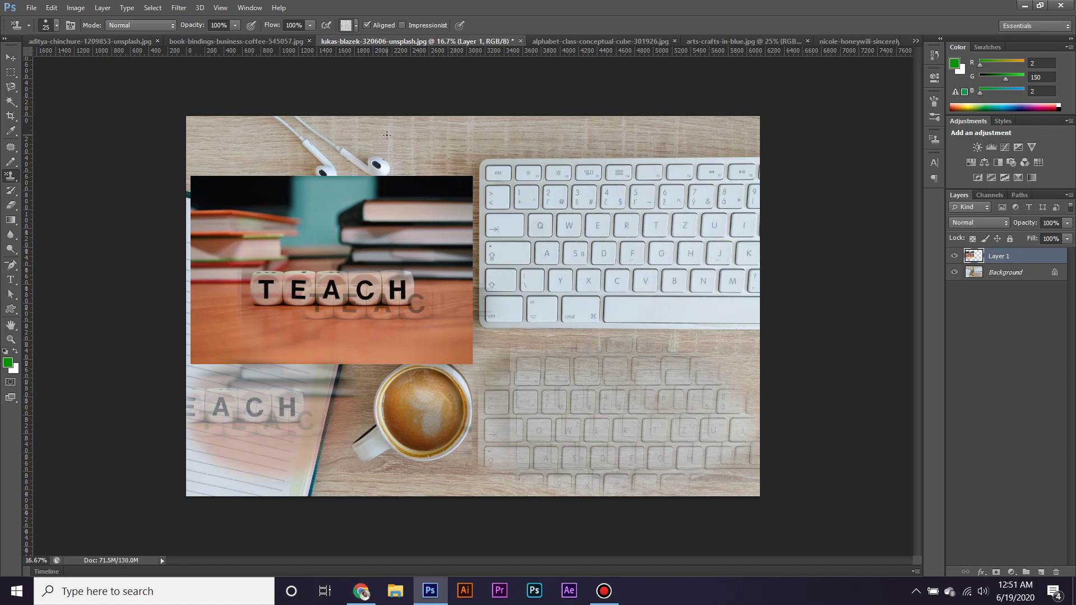
pyautogui.press(']')
pyautogui.press(']')
pyautogui.press(']')
pyautogui.moveTo(606, 179)
pyautogui.mouseDown()
pyautogui.moveTo(655, 146)
pyautogui.moveTo(315, 131)
pyautogui.moveTo(493, 251)
pyautogui.moveTo(794, 244)
pyautogui.moveTo(207, 234)
pyautogui.mouseUp()
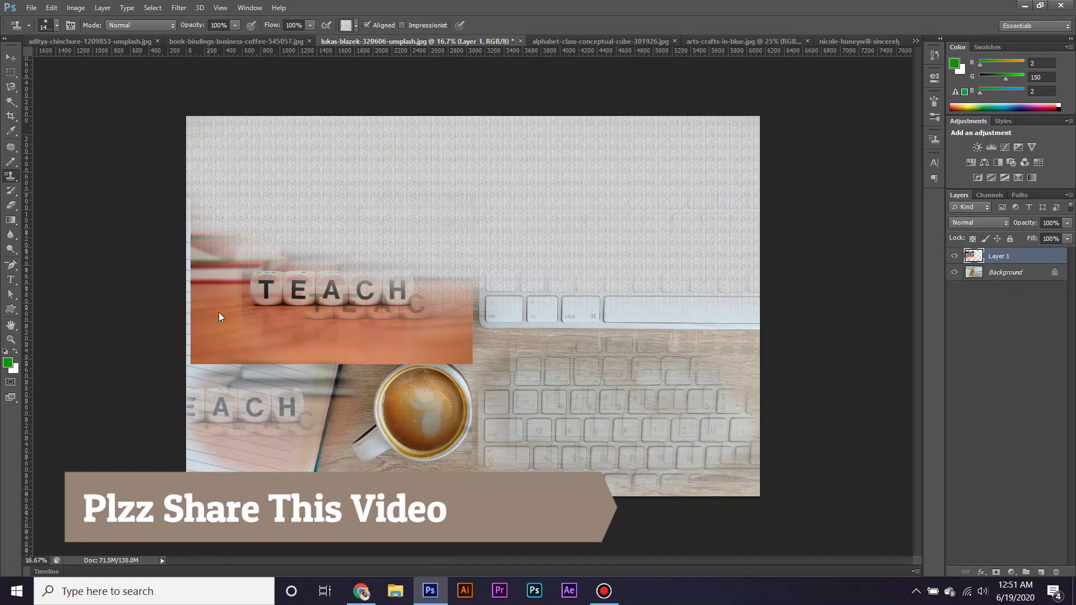
pyautogui.moveTo(735, 292)
pyautogui.mouseDown()
pyautogui.moveTo(687, 344)
pyautogui.moveTo(249, 353)
pyautogui.moveTo(170, 394)
pyautogui.moveTo(275, 432)
pyautogui.moveTo(766, 451)
pyautogui.moveTo(702, 492)
pyautogui.moveTo(630, 489)
pyautogui.moveTo(673, 486)
pyautogui.moveTo(677, 369)
pyautogui.moveTo(366, 247)
pyautogui.moveTo(388, 338)
pyautogui.moveTo(419, 286)
pyautogui.mouseUp()
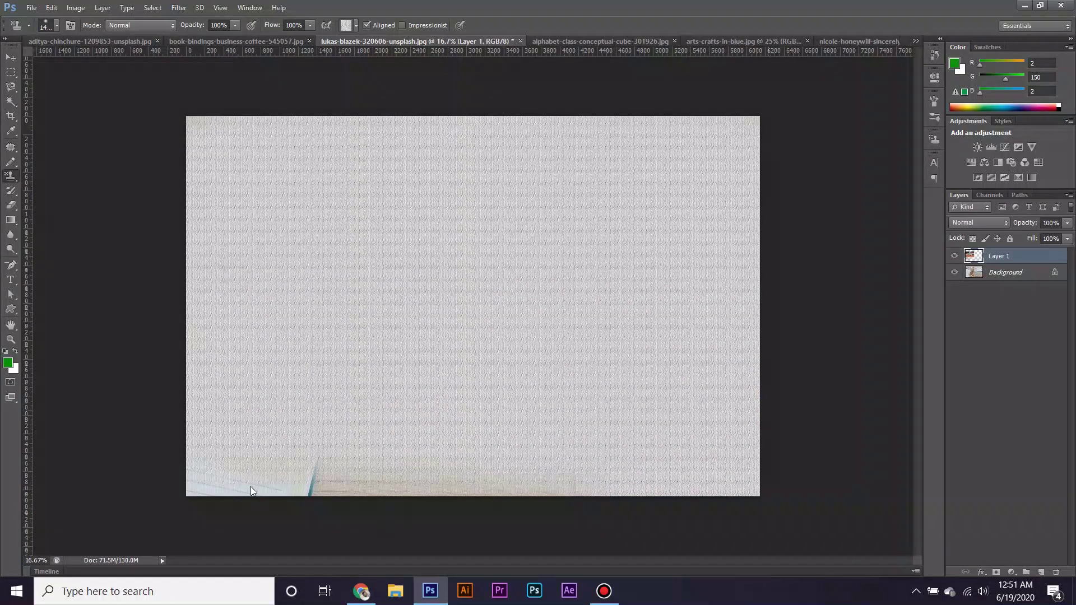
pyautogui.moveTo(166, 495); pyautogui.dragTo(314, 469)
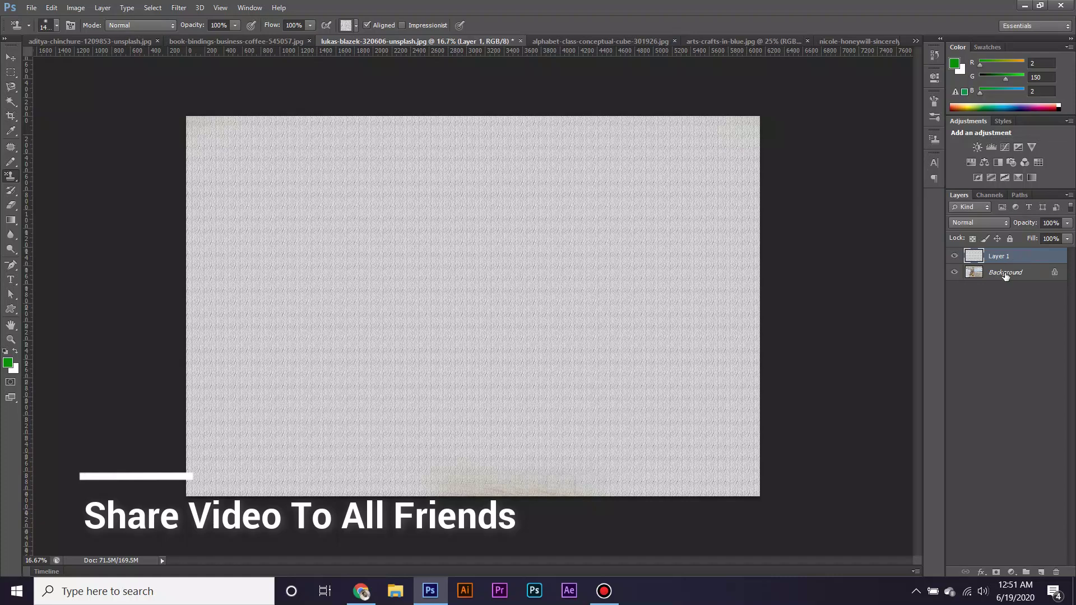
# - Set Layer 1's blend mode to Screen after trying Multiply, then switch to the TEACH dice image
pyautogui.click(1003, 224)
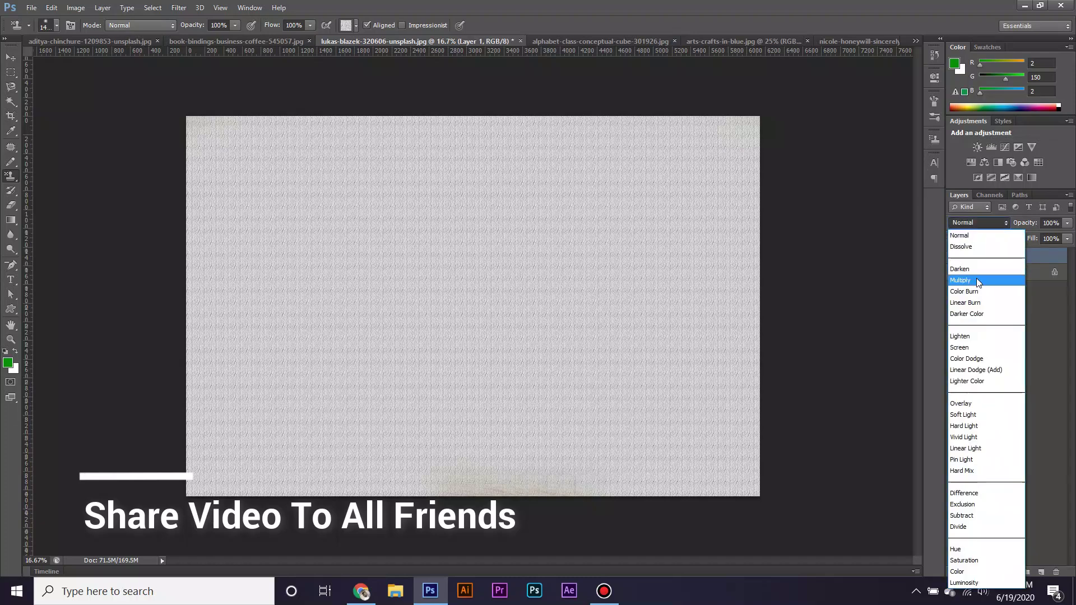
pyautogui.click(978, 279)
pyautogui.click(984, 223)
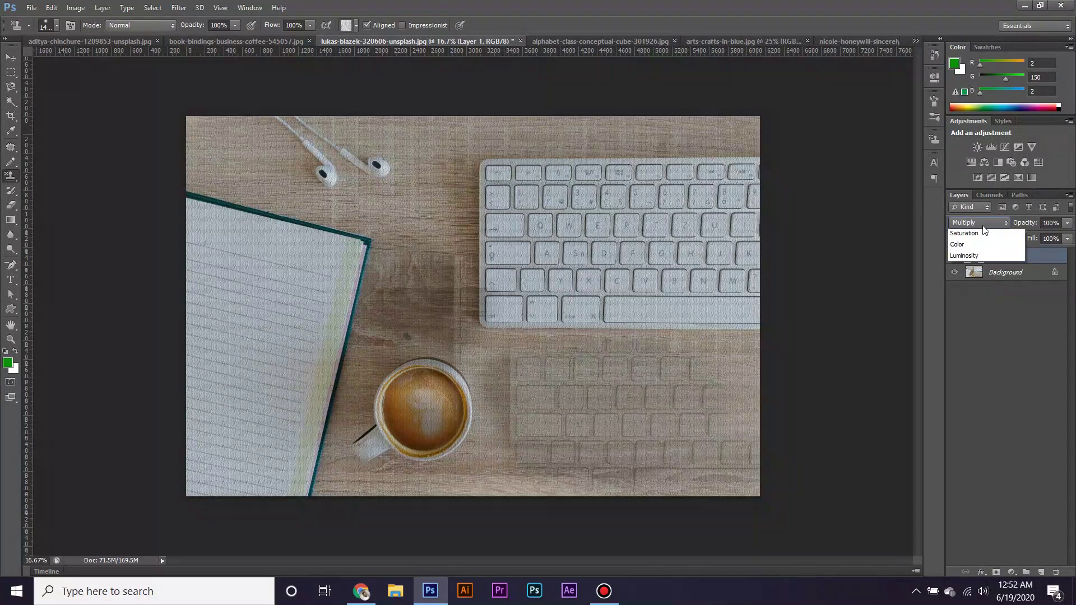
pyautogui.click(966, 348)
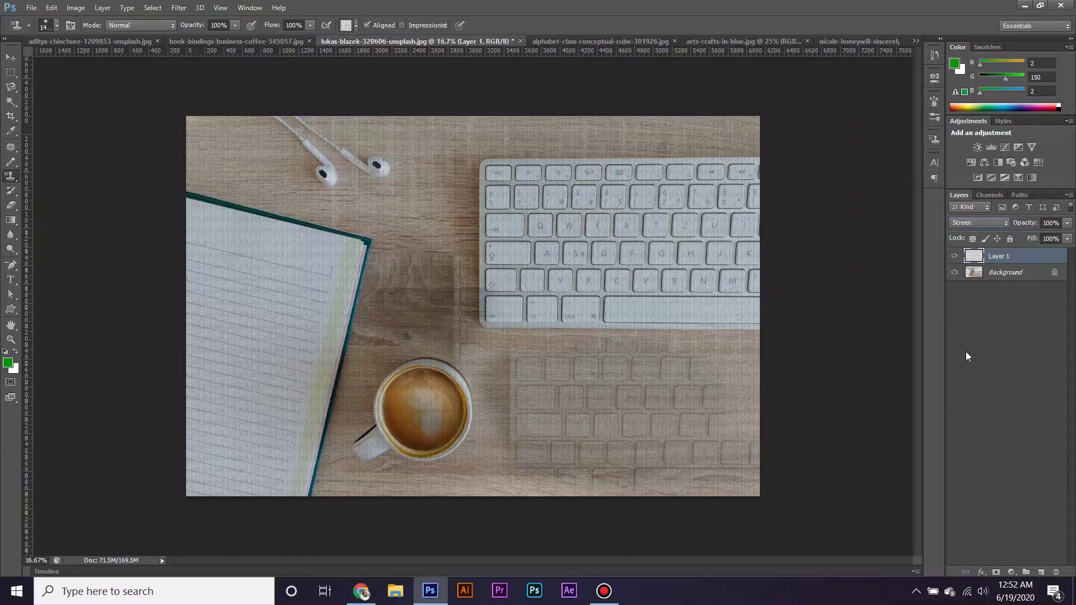
pyautogui.click(605, 41)
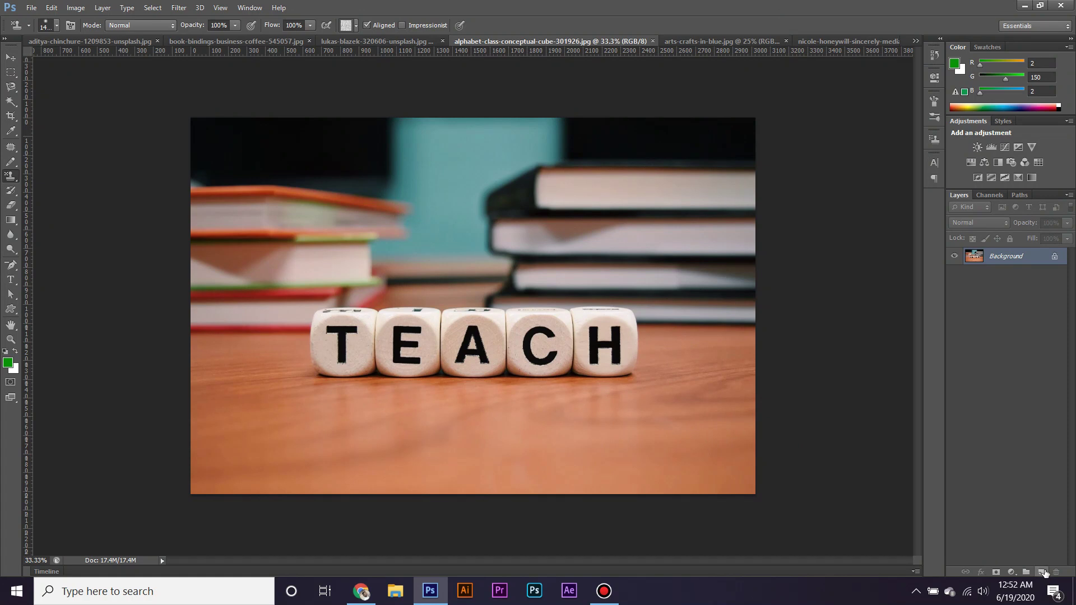
# - Add a new layer and pattern-stamp a grey texture across the TEACH dice photo
pyautogui.click(1043, 572)
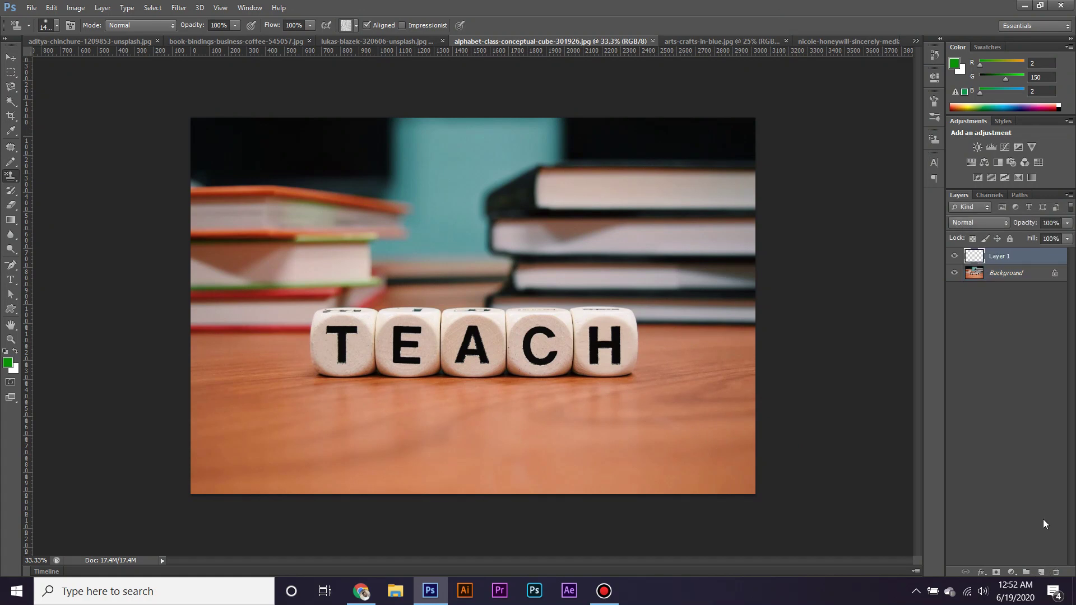
pyautogui.click(357, 27)
pyautogui.click(373, 51)
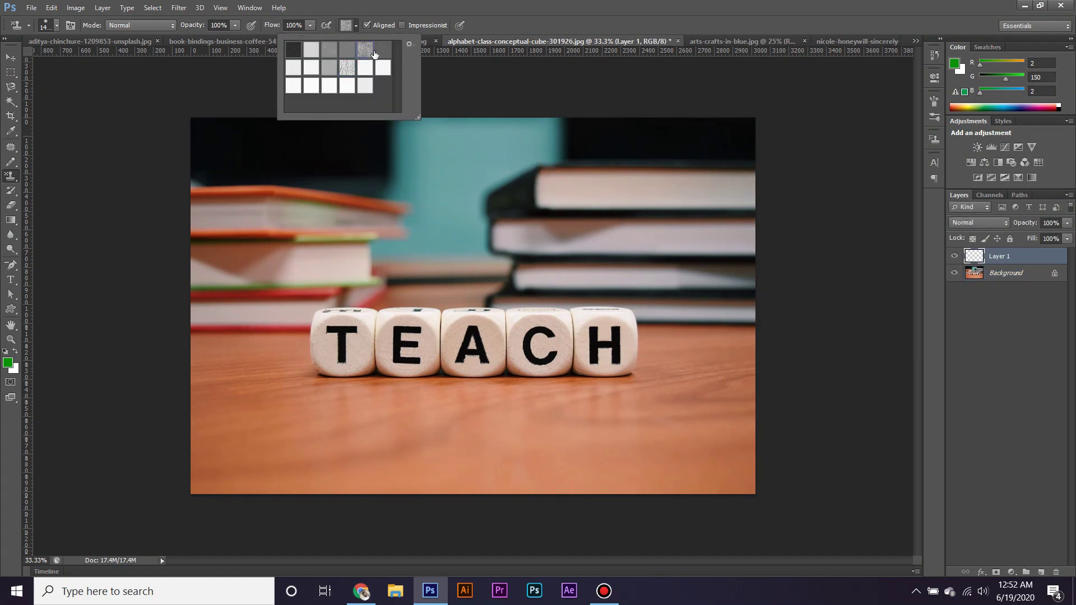
pyautogui.moveTo(240, 141); pyautogui.dragTo(297, 146)
pyautogui.moveTo(711, 203)
pyautogui.mouseDown()
pyautogui.moveTo(636, 310)
pyautogui.moveTo(210, 337)
pyautogui.moveTo(450, 464)
pyautogui.moveTo(751, 372)
pyautogui.mouseUp()
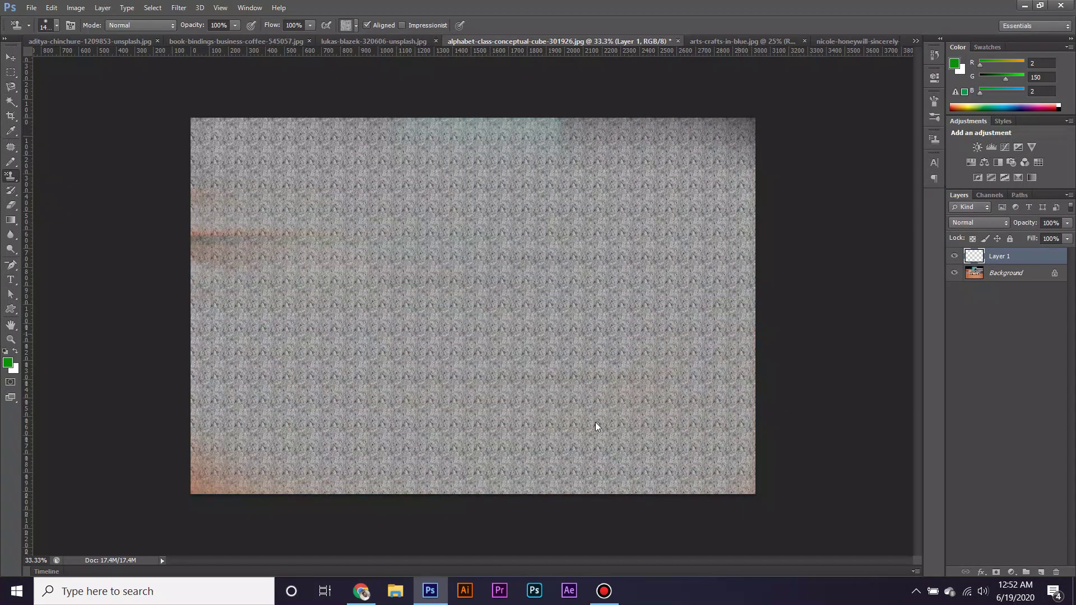
pyautogui.moveTo(238, 359)
pyautogui.mouseDown()
pyautogui.moveTo(287, 215)
pyautogui.moveTo(675, 532)
pyautogui.moveTo(762, 139)
pyautogui.moveTo(449, 106)
pyautogui.mouseUp()
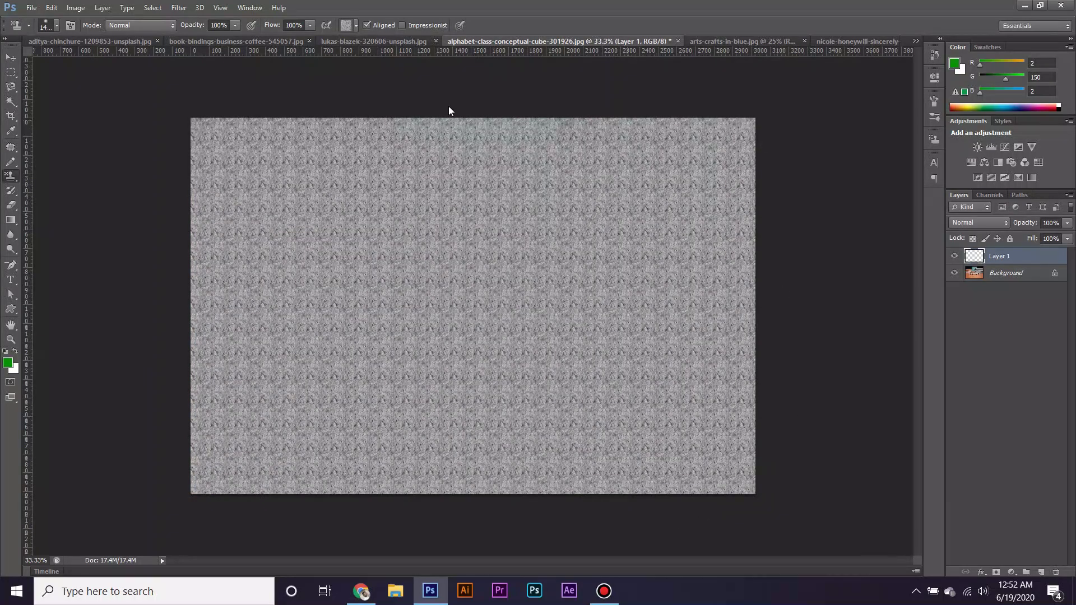
# - Set the texture layer to Color Burn and bring up the pattern picker's library options
pyautogui.click(998, 220)
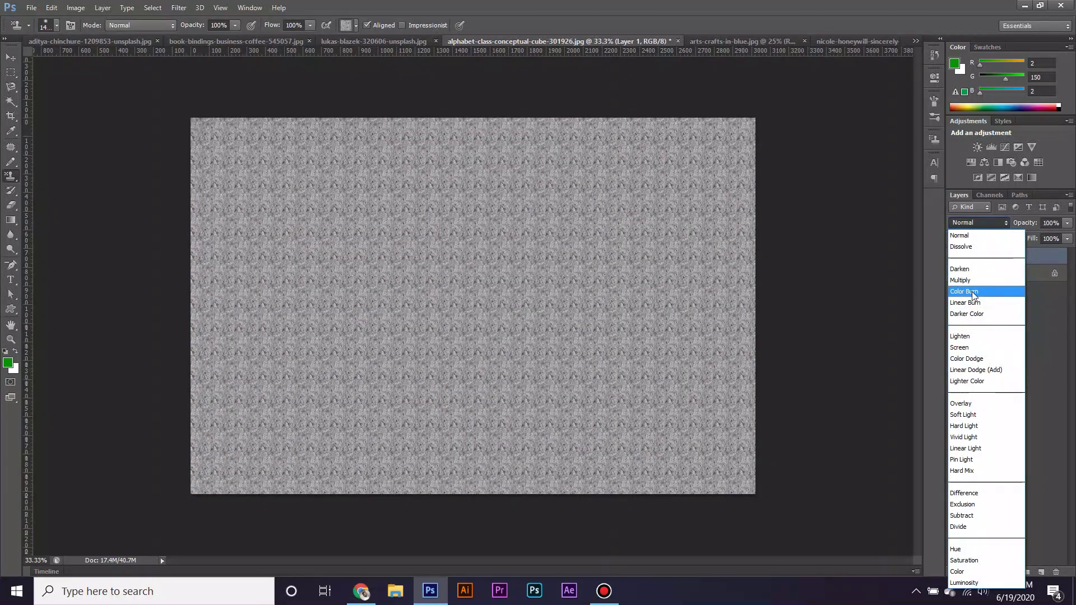
pyautogui.click(974, 291)
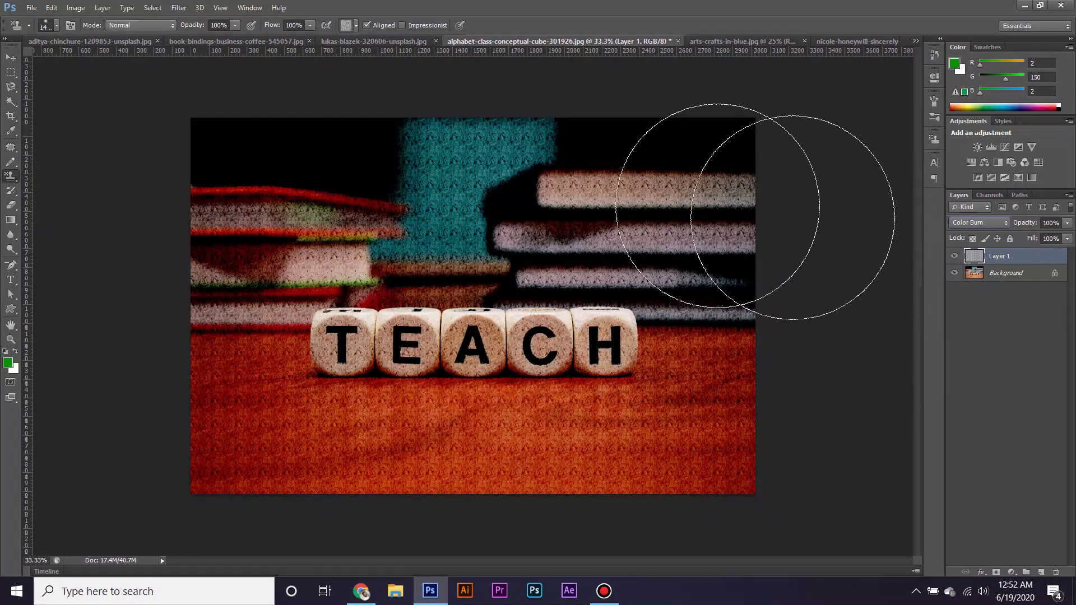
pyautogui.click(356, 24)
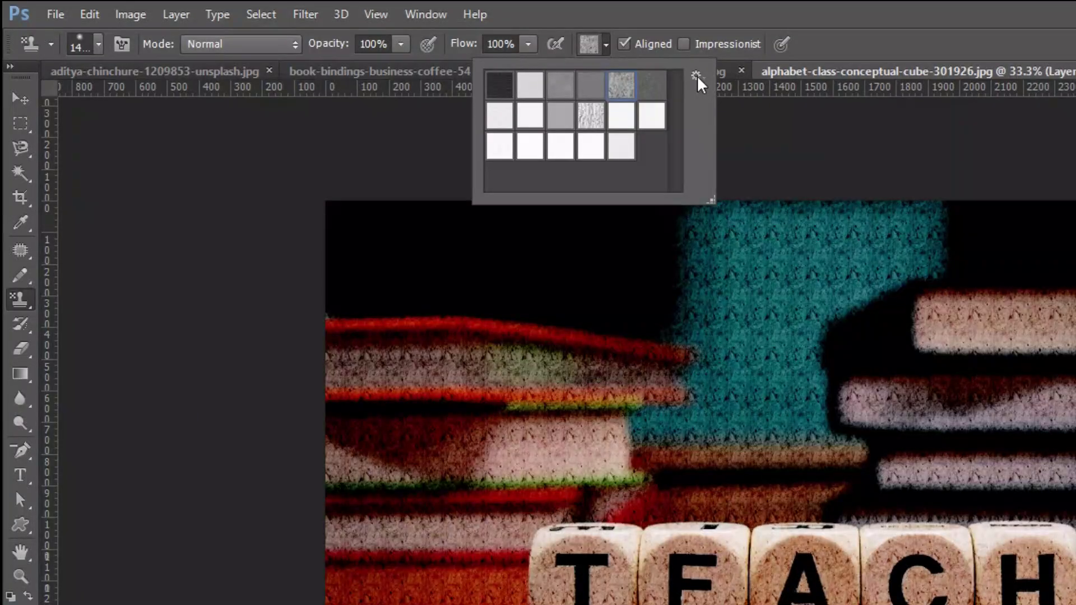
pyautogui.click(696, 77)
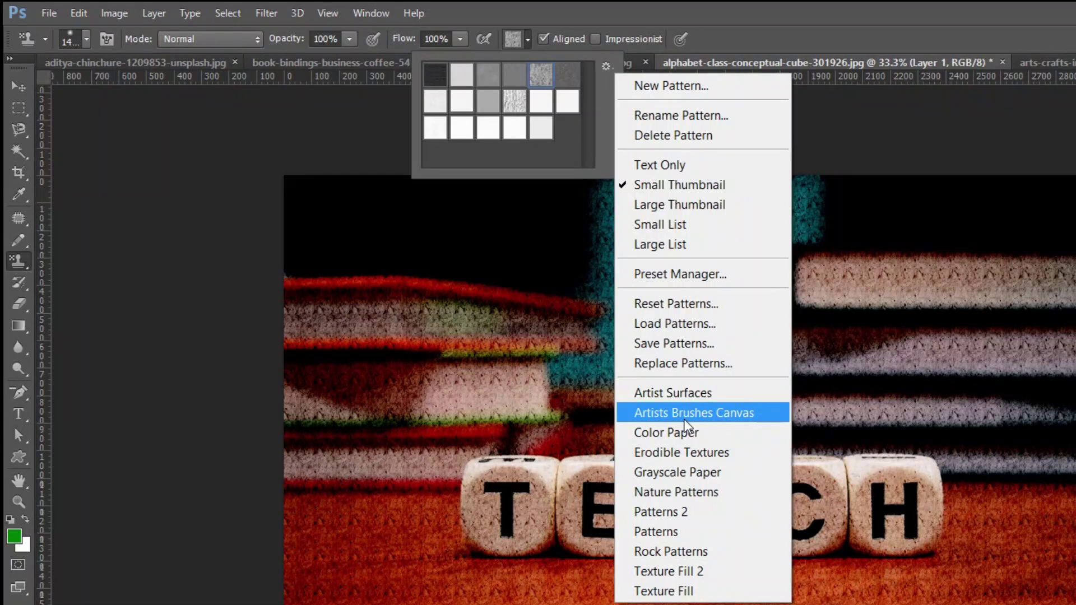
# - Load the Artists Brushes Canvas patterns, then replace them with the Rock Patterns library
pyautogui.click(685, 421)
pyautogui.click(728, 331)
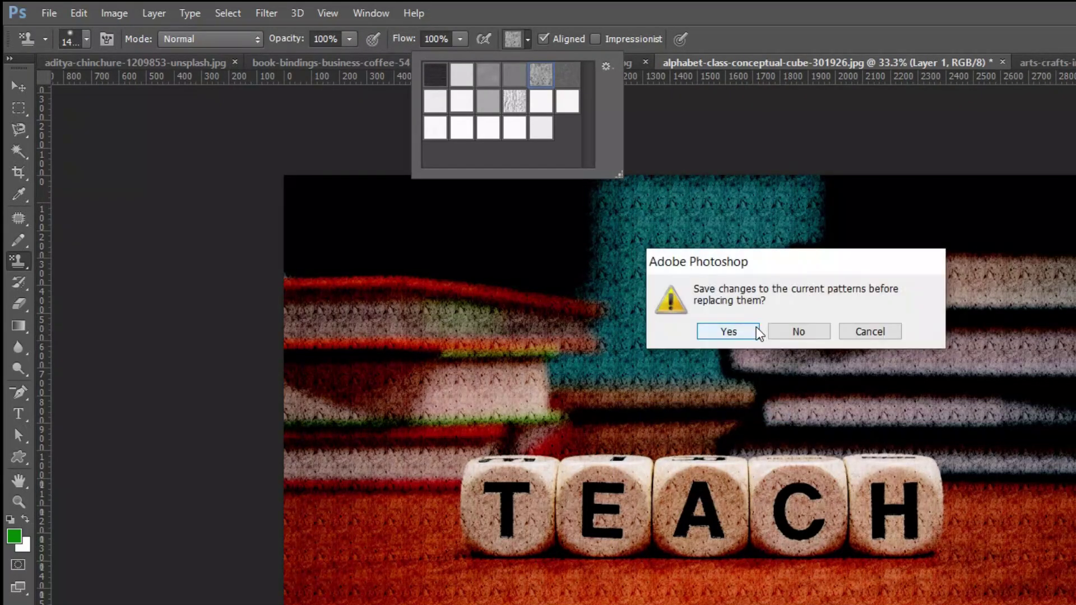
pyautogui.click(734, 332)
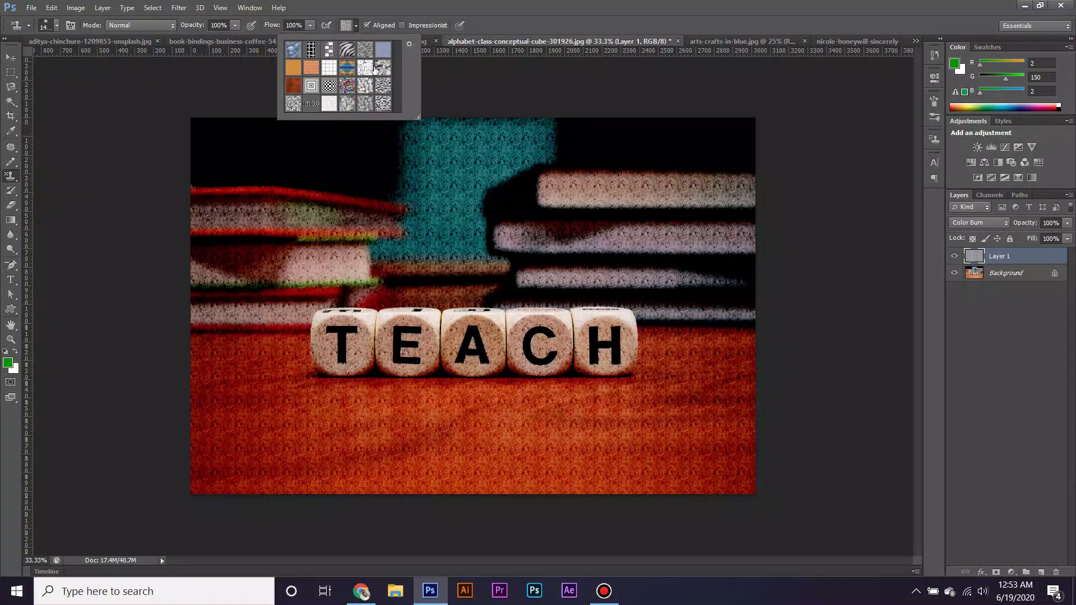
pyautogui.click(408, 45)
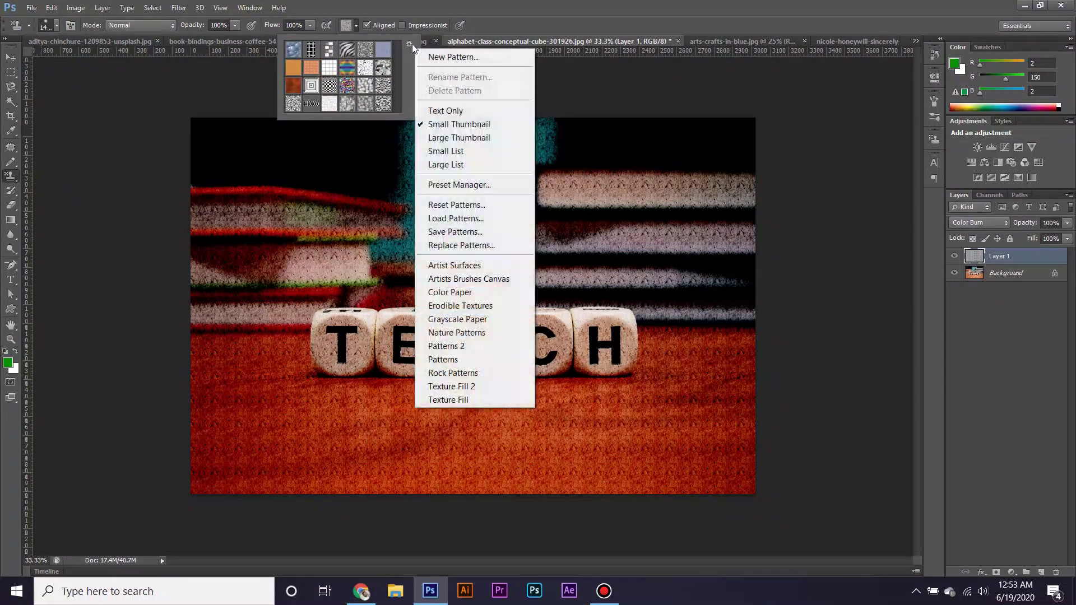
pyautogui.click(495, 374)
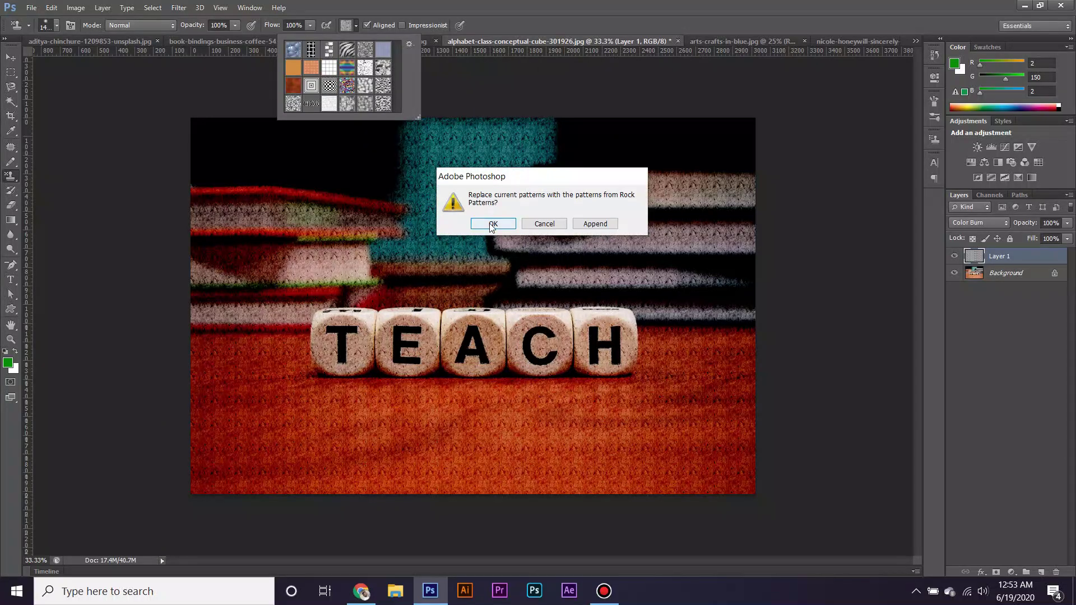
pyautogui.click(492, 227)
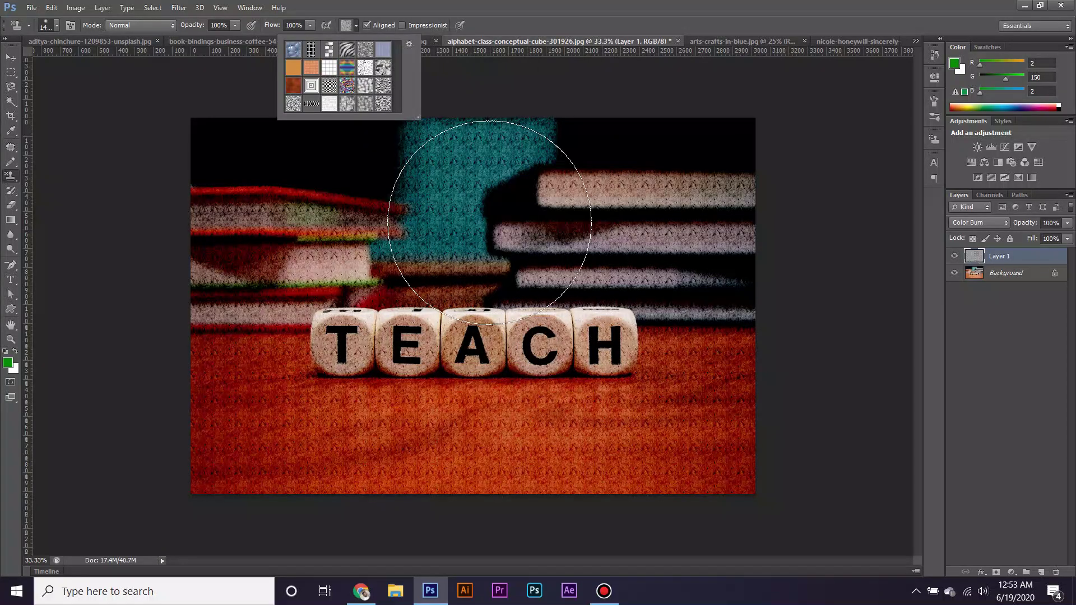
# - Replace the patterns with the Texture Fill 2 library and close the pattern library menu
pyautogui.click(409, 44)
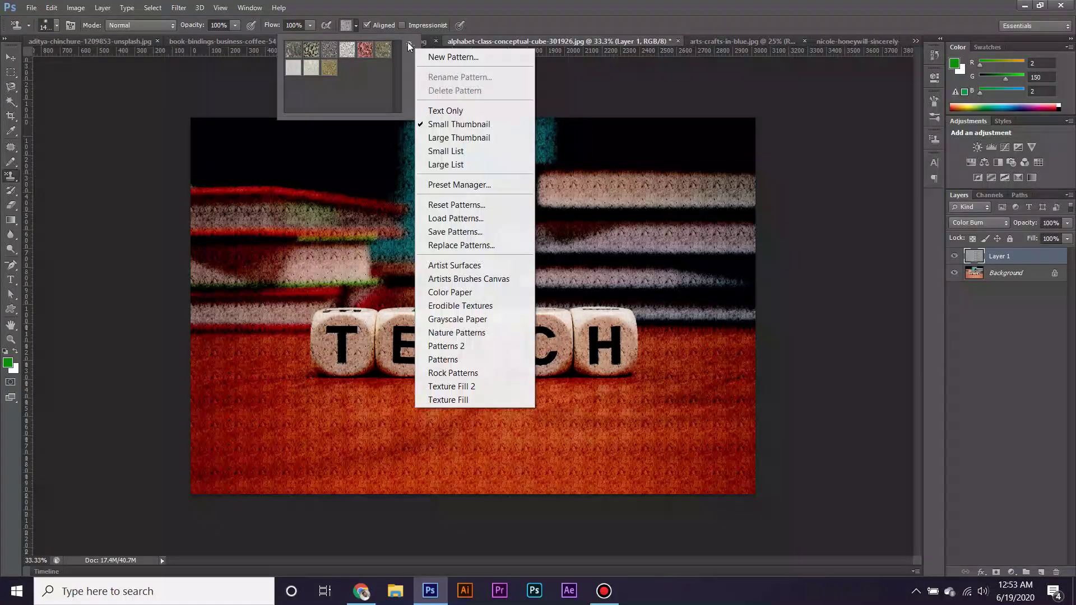
pyautogui.click(468, 386)
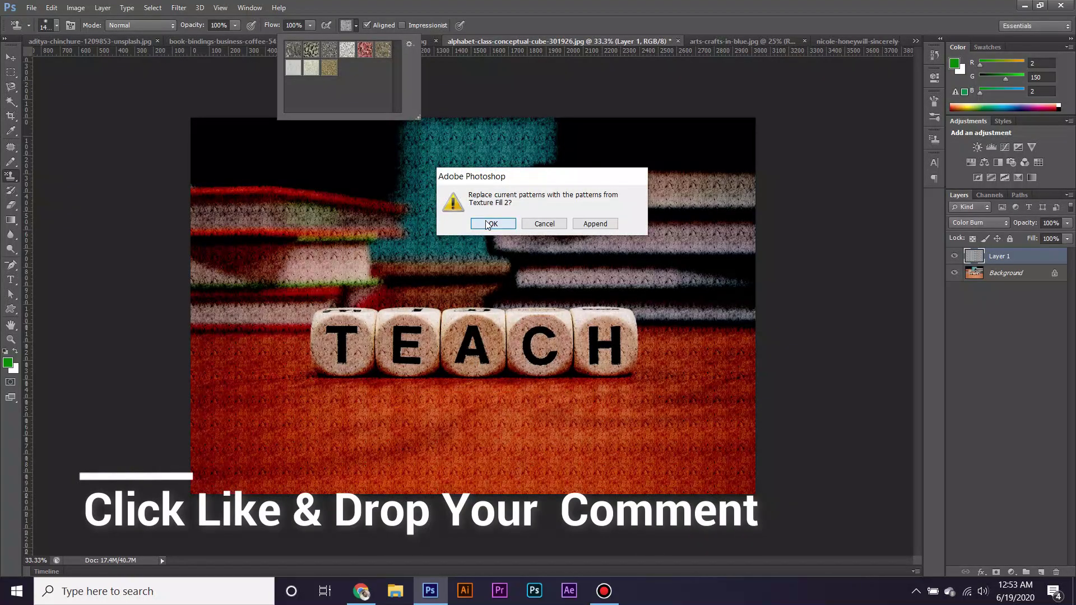
pyautogui.click(488, 225)
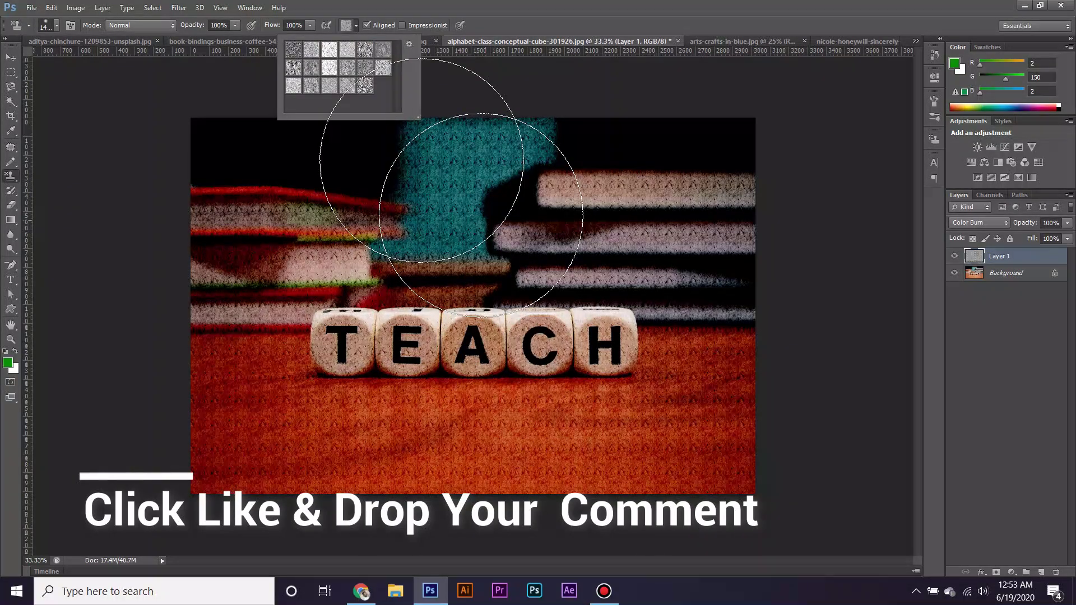
pyautogui.click(409, 45)
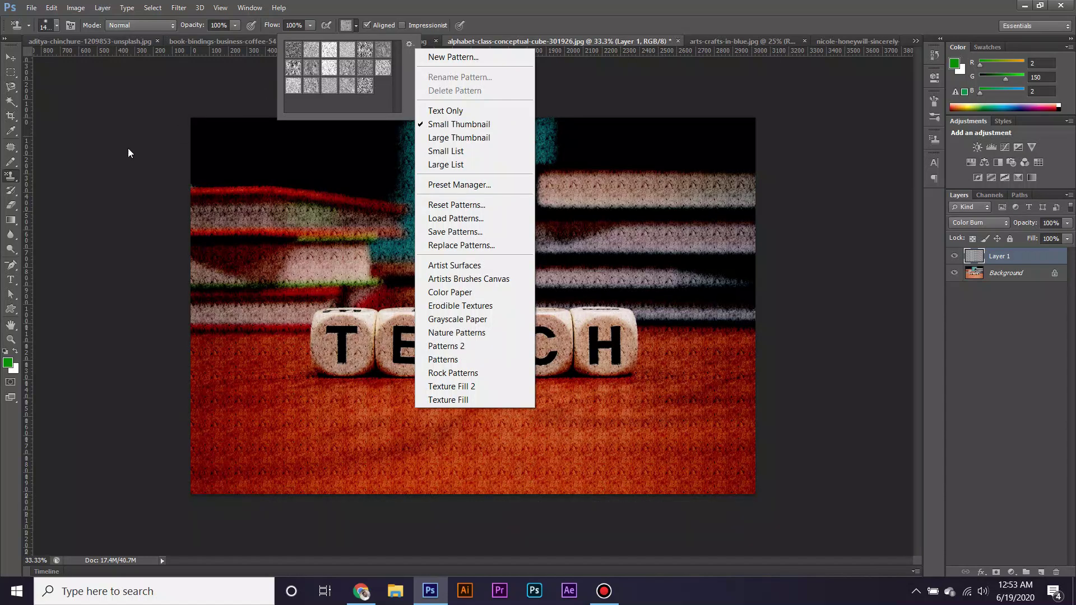
pyautogui.click(18, 194)
pyautogui.click(16, 194)
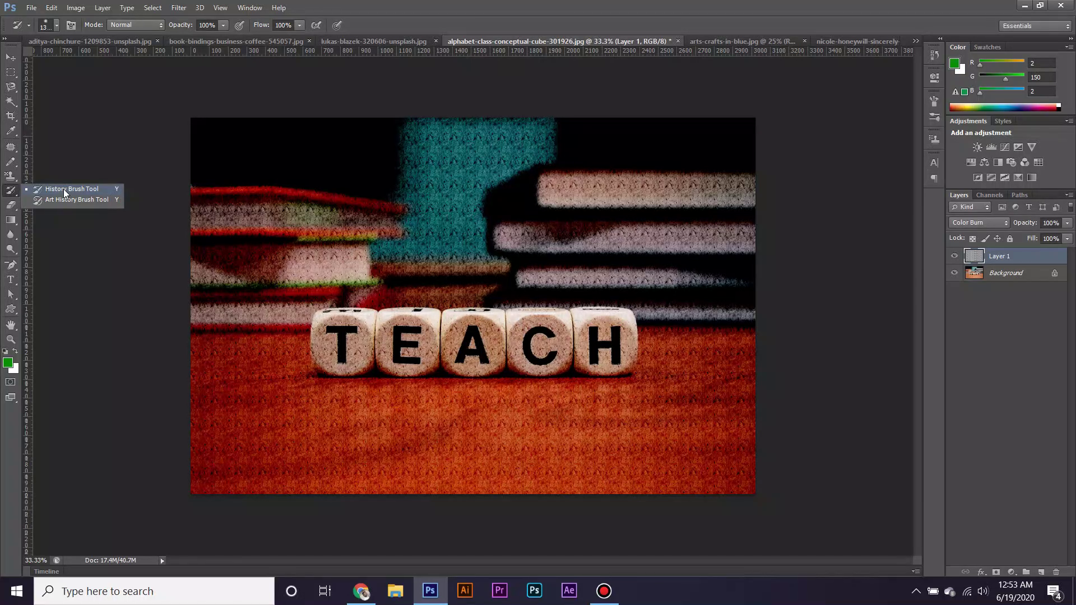
# - Paint the clean original back over the textured TEACH books with the History Brush
pyautogui.click(64, 192)
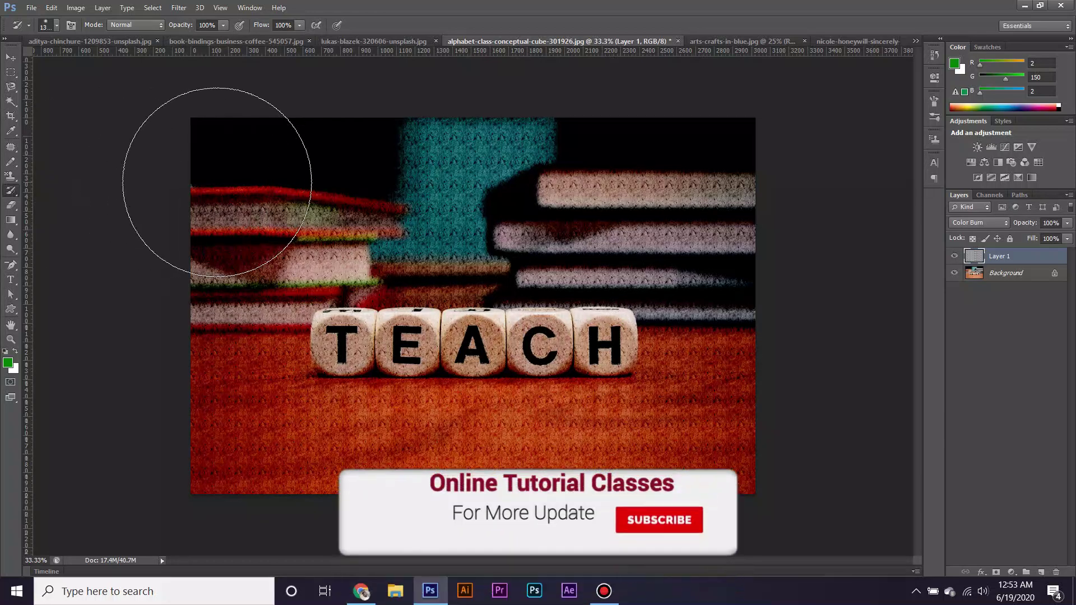
pyautogui.moveTo(230, 179)
pyautogui.mouseDown()
pyautogui.moveTo(539, 259)
pyautogui.moveTo(696, 438)
pyautogui.moveTo(155, 466)
pyautogui.mouseUp()
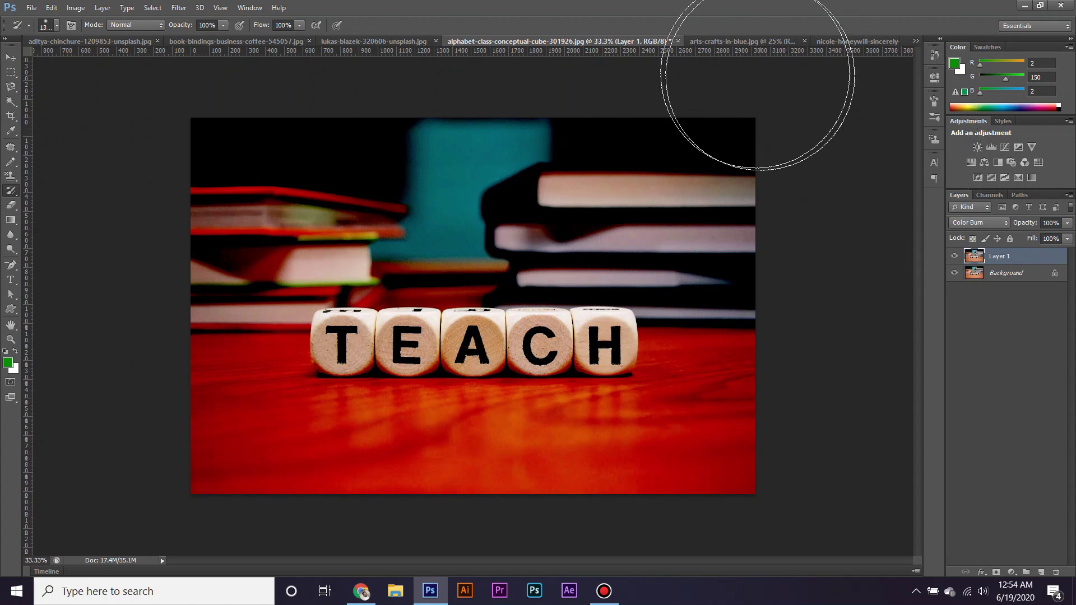
pyautogui.click(715, 43)
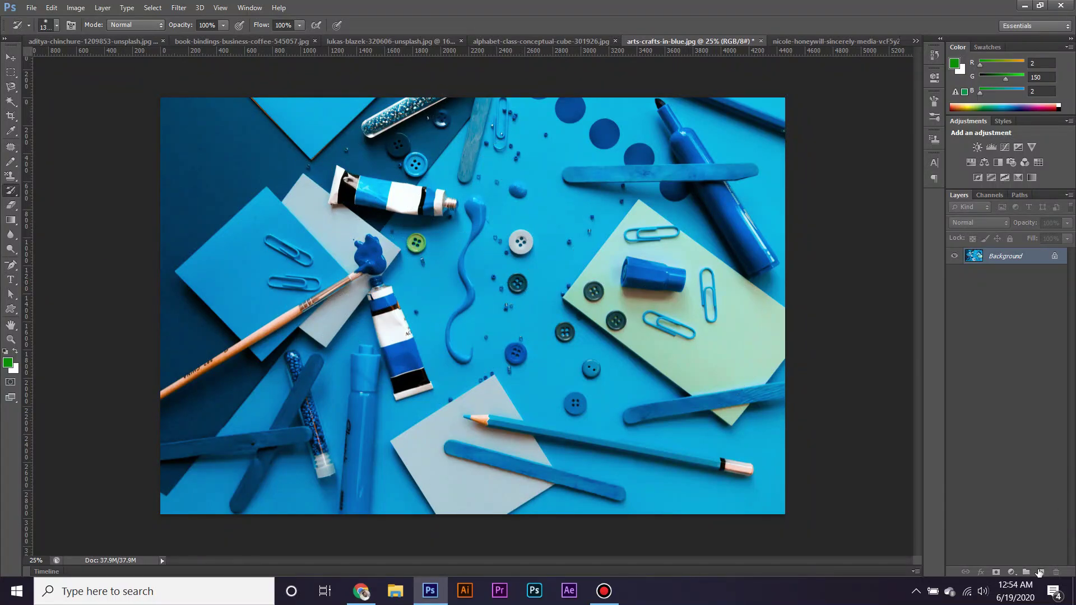
# - Add Layer 1 and stamp grey pattern texture over the crafts image's upper left
pyautogui.click(1039, 572)
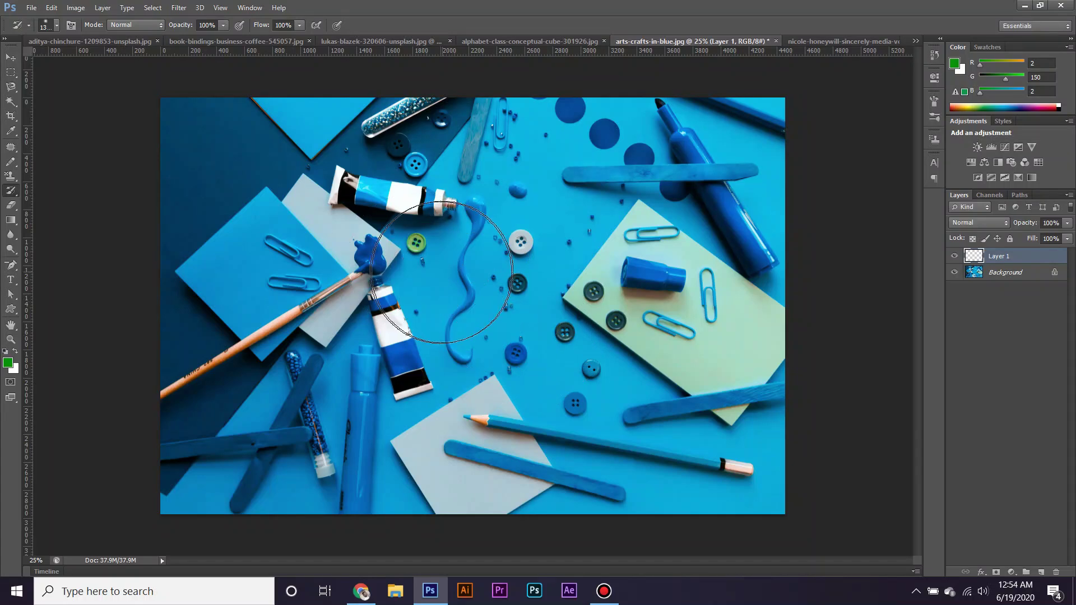
pyautogui.click(10, 178)
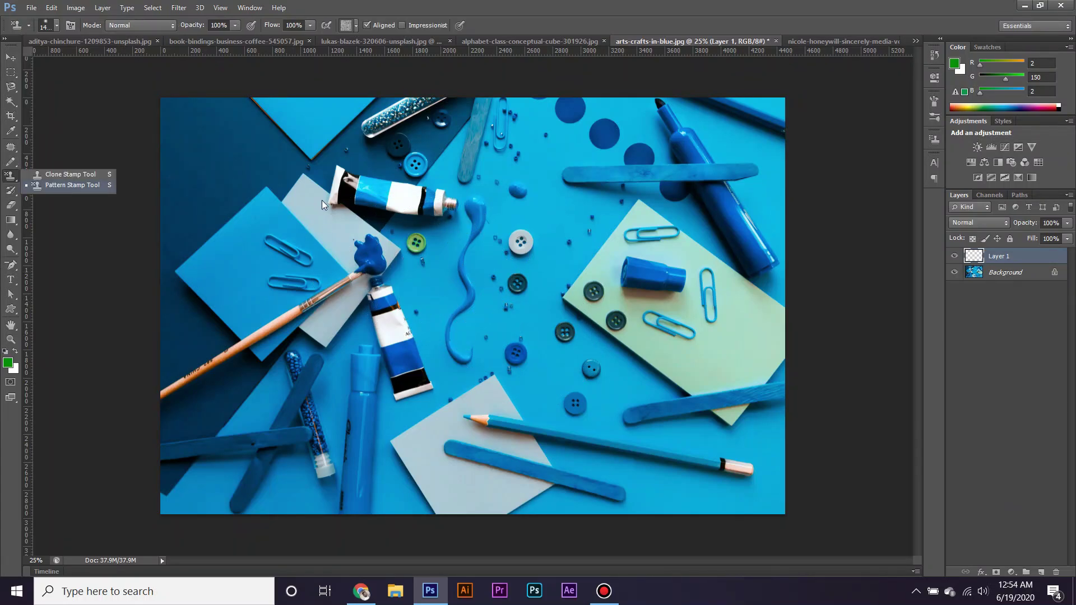
pyautogui.click(274, 283)
pyautogui.moveTo(274, 280); pyautogui.dragTo(280, 275)
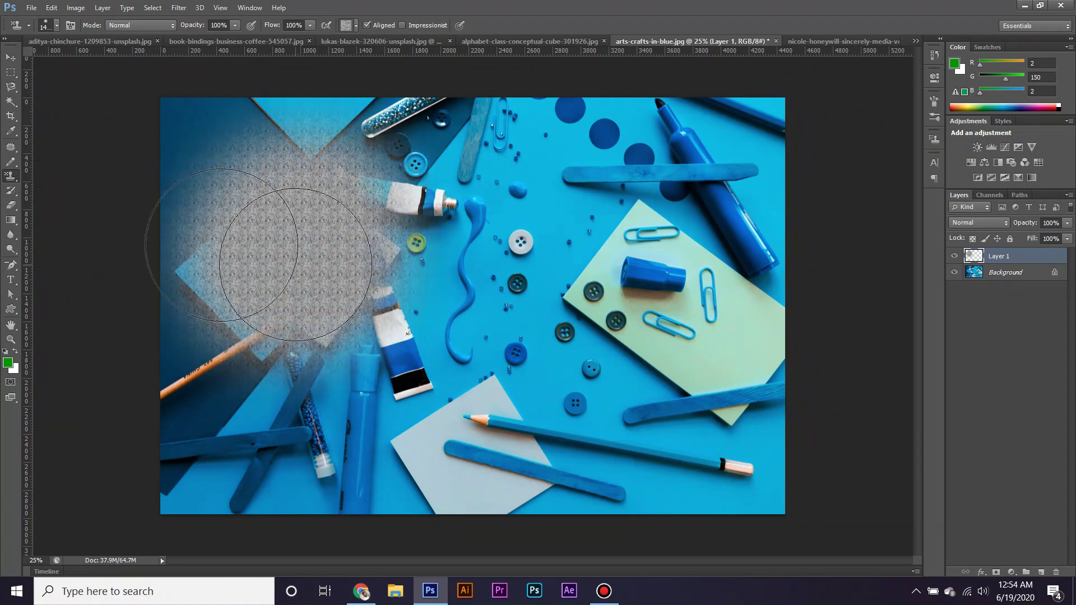
# - Paint the stamped texture back away in the upper and lower left with the History Brush
pyautogui.click(9, 192)
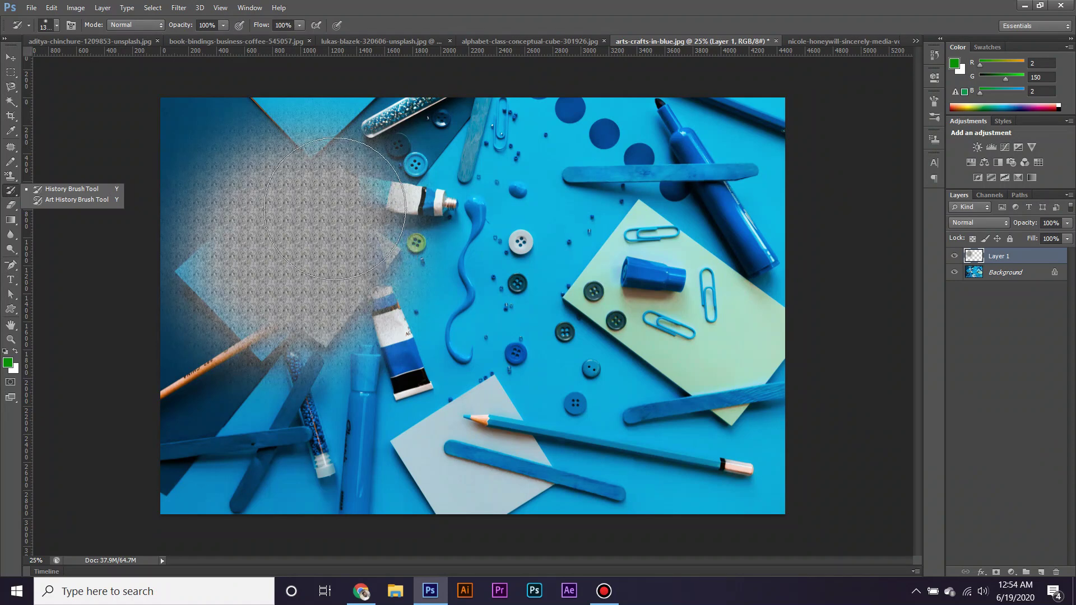
pyautogui.moveTo(335, 209); pyautogui.dragTo(235, 168)
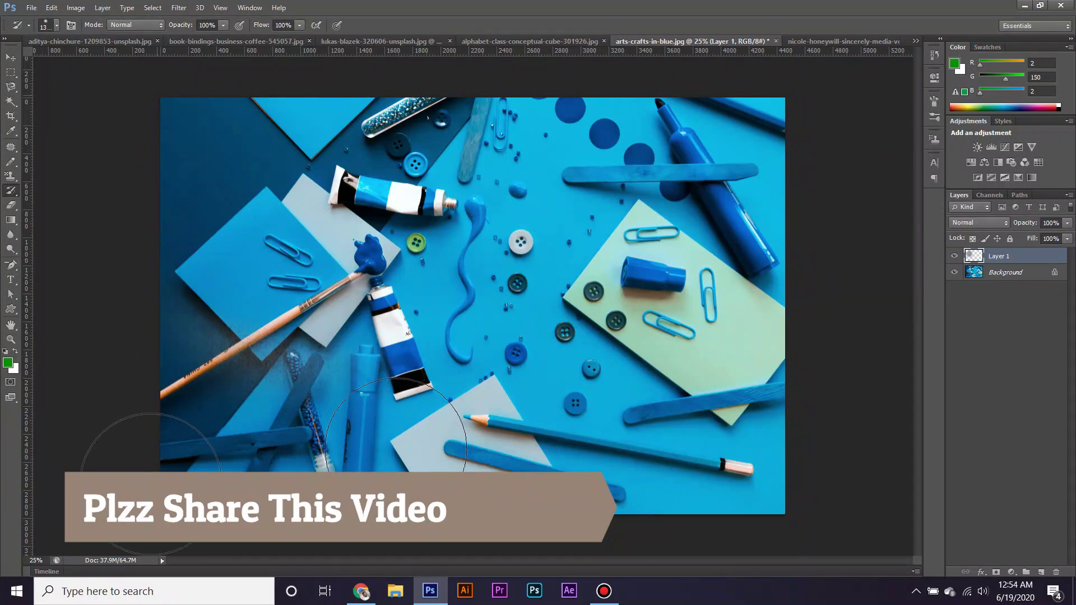
pyautogui.moveTo(278, 406); pyautogui.dragTo(241, 336)
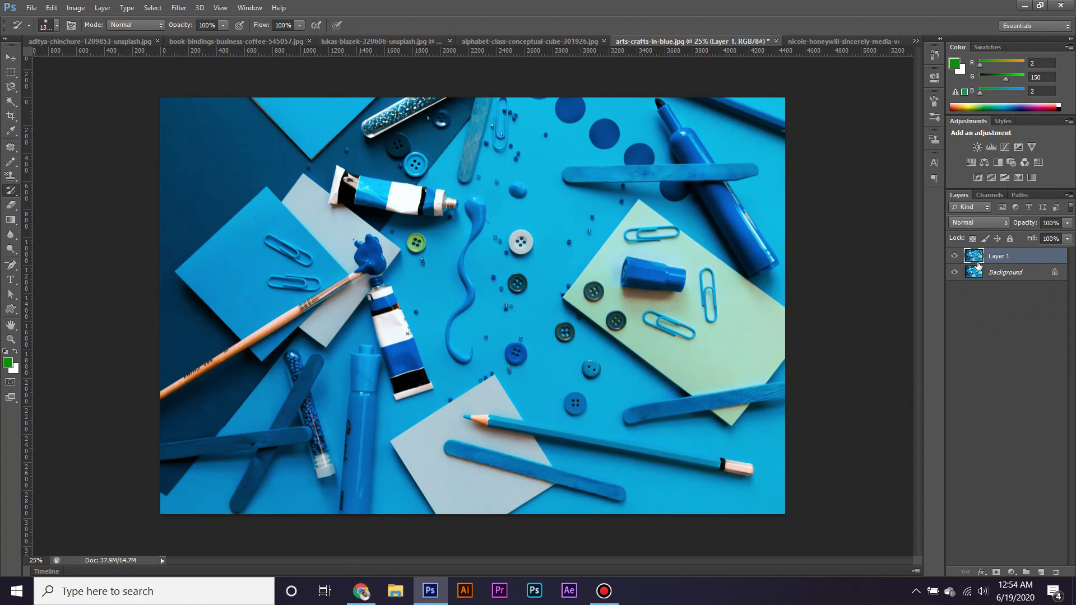
# - Free-transform Layer 1 to about half size and move it toward the image centre-right
pyautogui.click(11, 59)
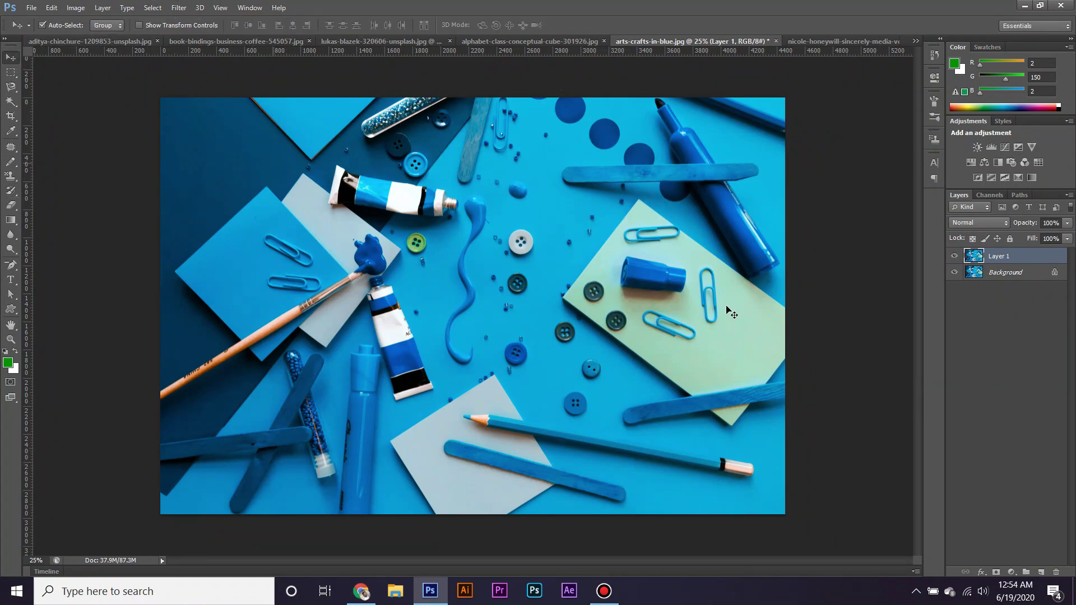
pyautogui.hotkey('ctrl', 't')
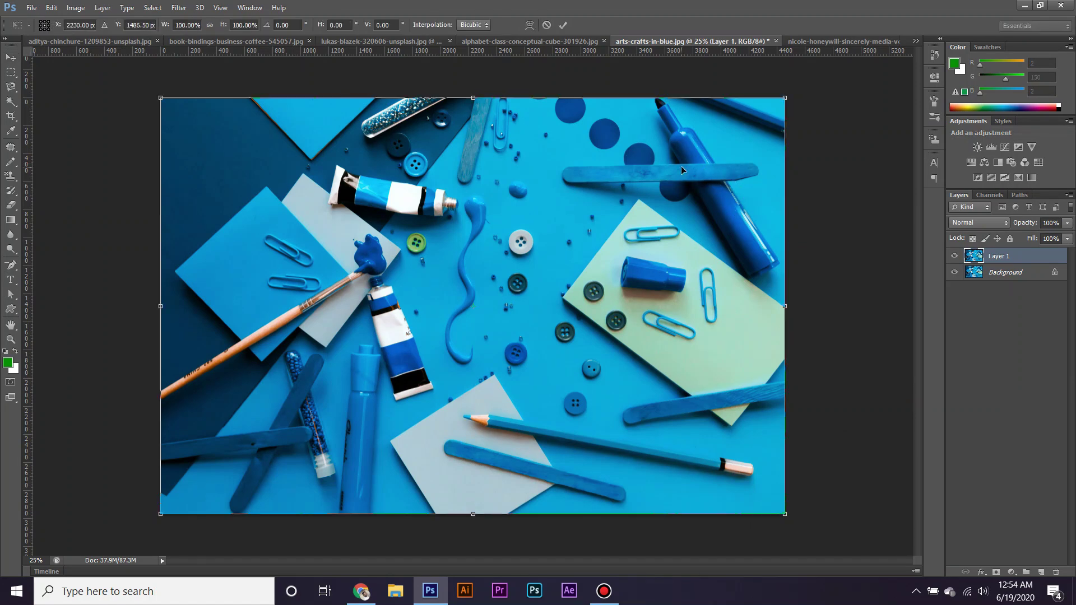
pyautogui.moveTo(783, 97)
pyautogui.mouseDown()
pyautogui.moveTo(480, 289)
pyautogui.moveTo(477, 307)
pyautogui.mouseUp()
pyautogui.press('Return')
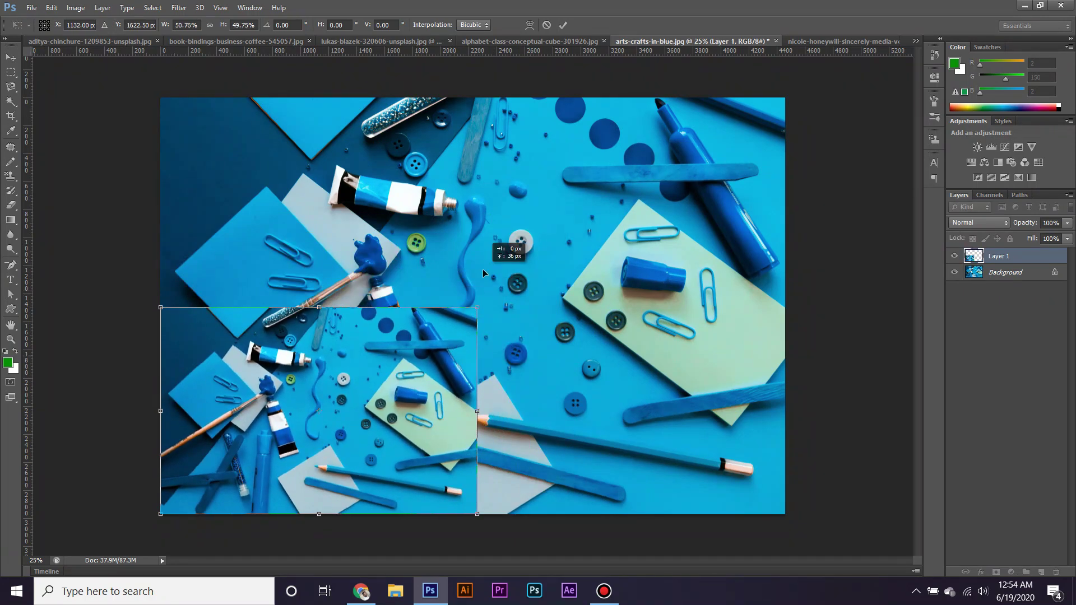
pyautogui.moveTo(452, 359); pyautogui.dragTo(483, 273)
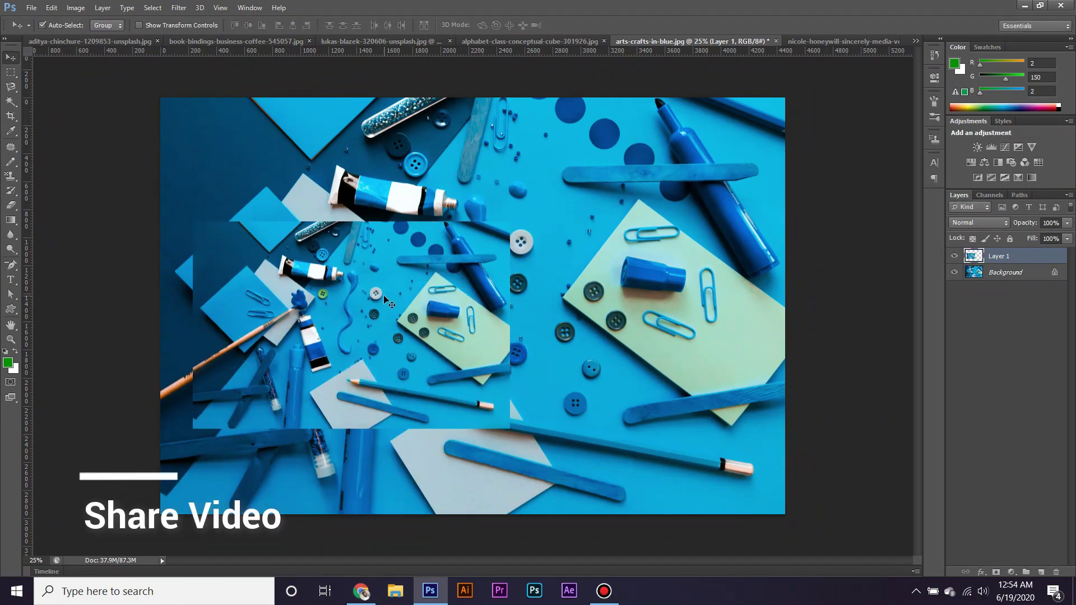
pyautogui.moveTo(384, 295); pyautogui.dragTo(576, 314)
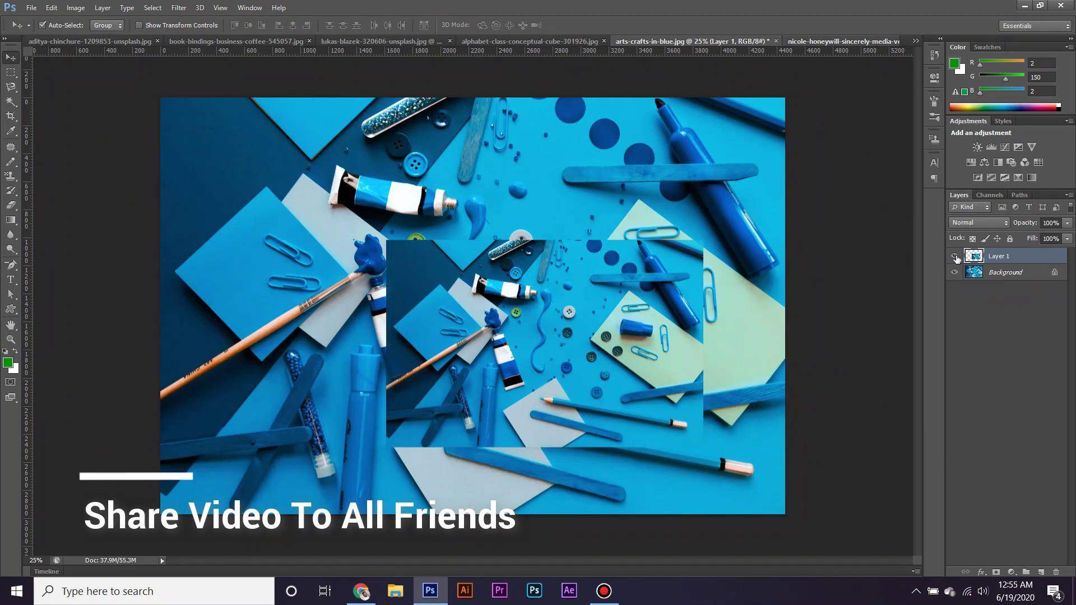
pyautogui.hotkey('ctrl', 'Tab')
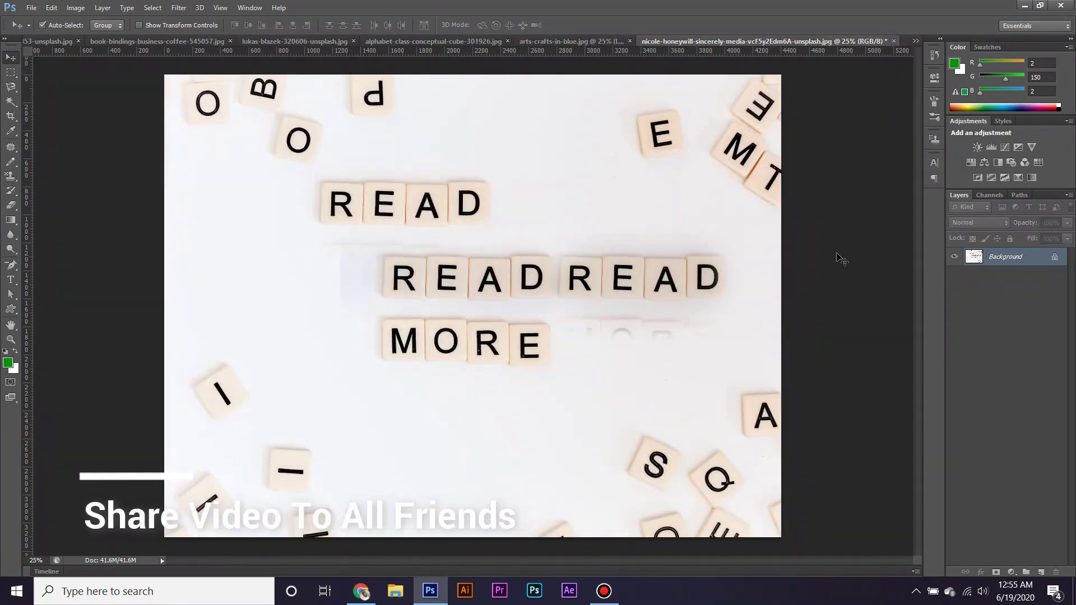
# - Paint away the duplicated READ tiles with the History Brush, leaving READ above MORE
pyautogui.click(10, 190)
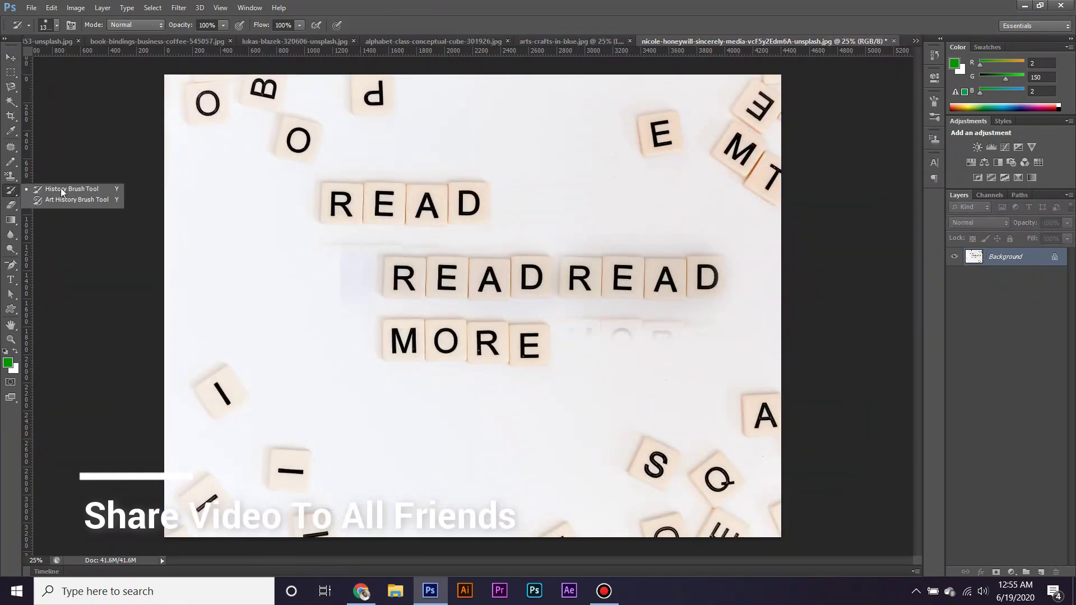
pyautogui.click(61, 189)
pyautogui.moveTo(348, 204); pyautogui.dragTo(476, 202)
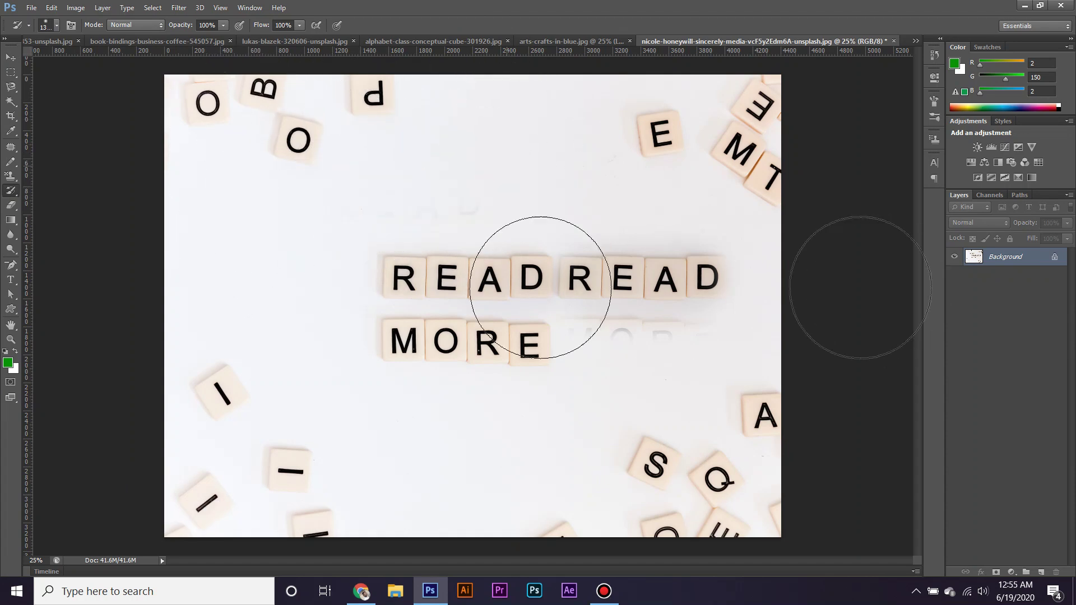
pyautogui.moveTo(540, 287); pyautogui.dragTo(717, 314)
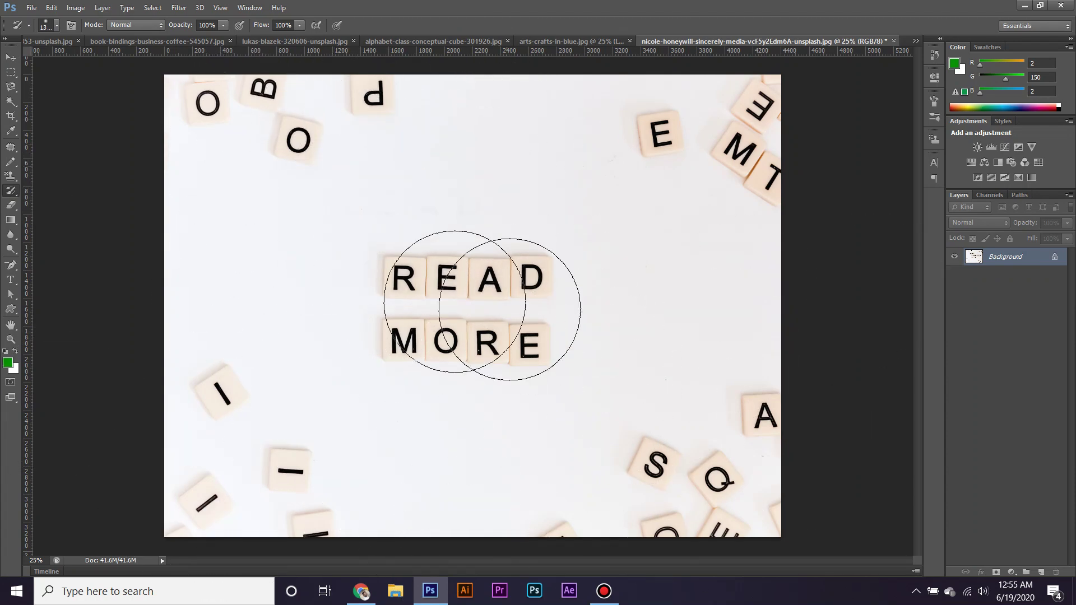
pyautogui.click(454, 302)
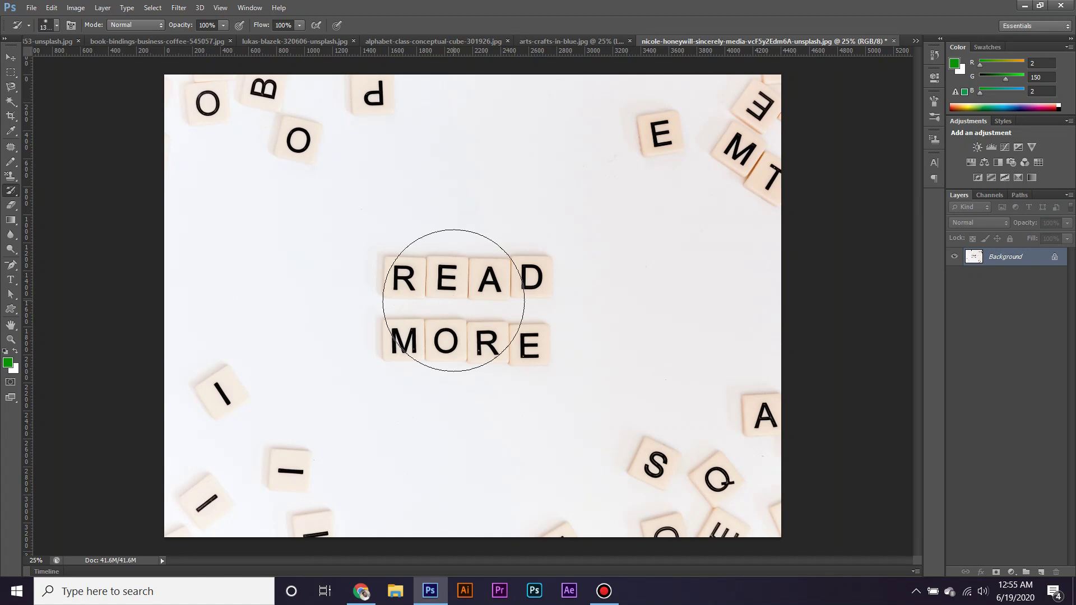
pyautogui.rightClick(11, 190)
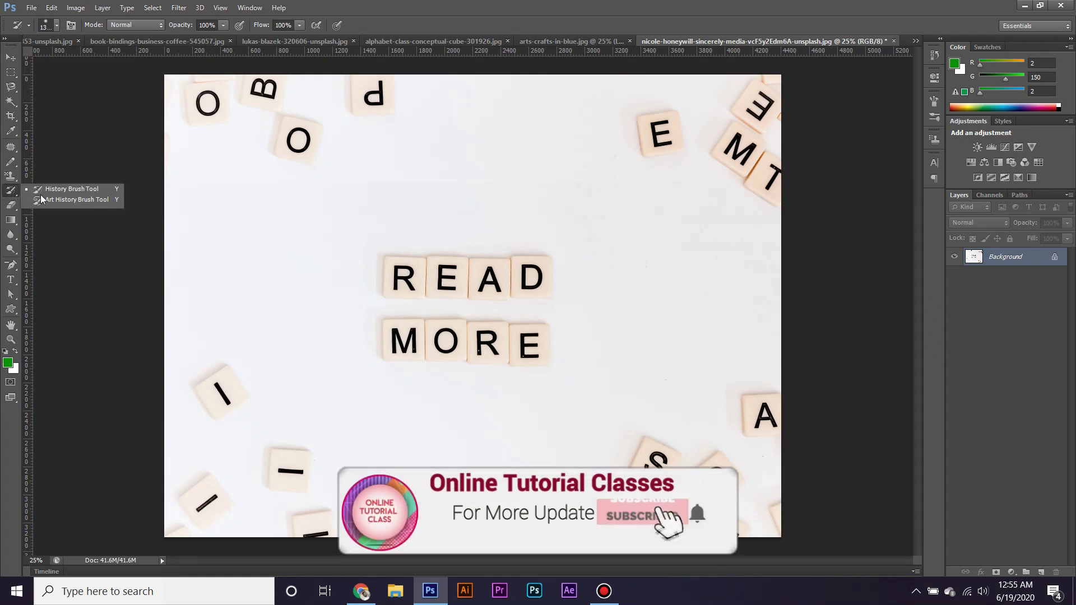
pyautogui.click(58, 199)
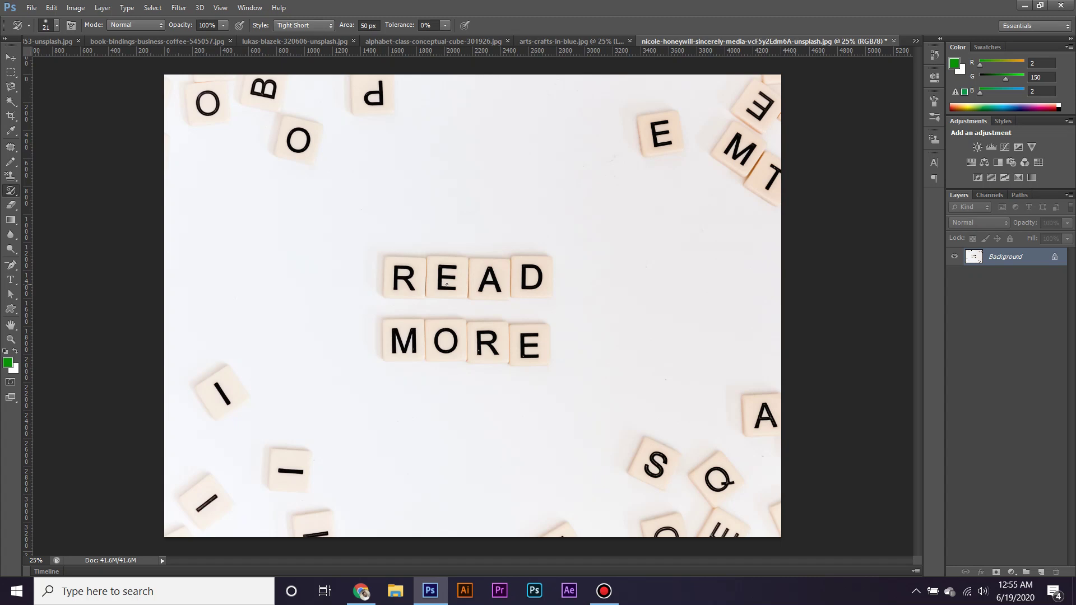
# - Enlarge the Art History Brush to 300 and smear the READ MORE and top-right M, E, T tiles
pyautogui.press(']')
pyautogui.press(']')
pyautogui.press(']')
pyautogui.press(']')
pyautogui.press(']')
pyautogui.press(']')
pyautogui.press(']')
pyautogui.moveTo(447, 284)
pyautogui.mouseDown()
pyautogui.moveTo(550, 356)
pyautogui.moveTo(480, 337)
pyautogui.mouseUp()
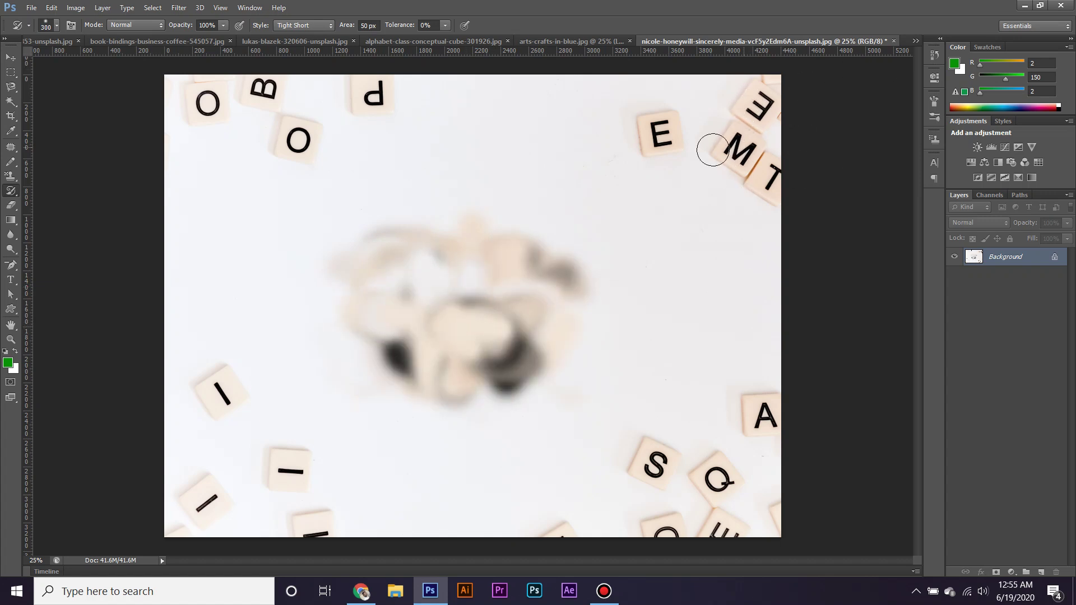
pyautogui.moveTo(732, 102)
pyautogui.mouseDown()
pyautogui.moveTo(671, 135)
pyautogui.moveTo(756, 169)
pyautogui.mouseUp()
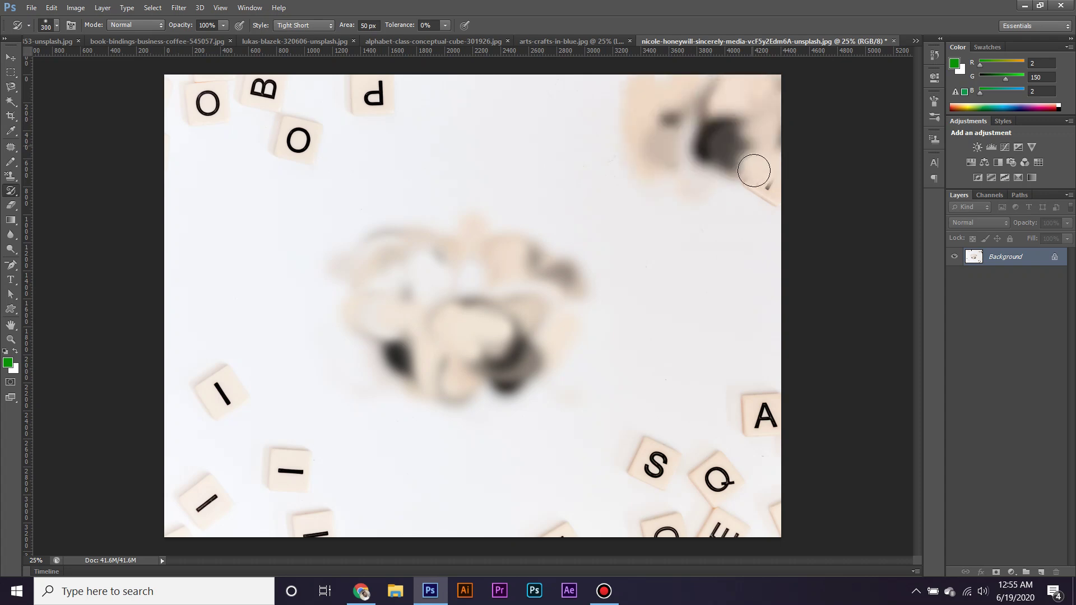
pyautogui.press('Return')
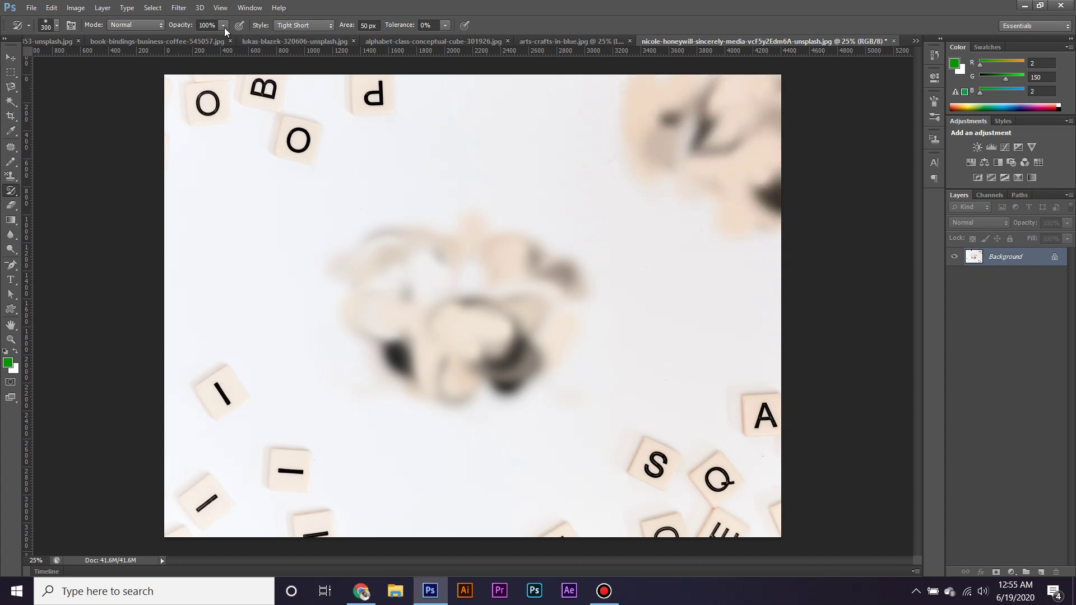
pyautogui.click(13, 208)
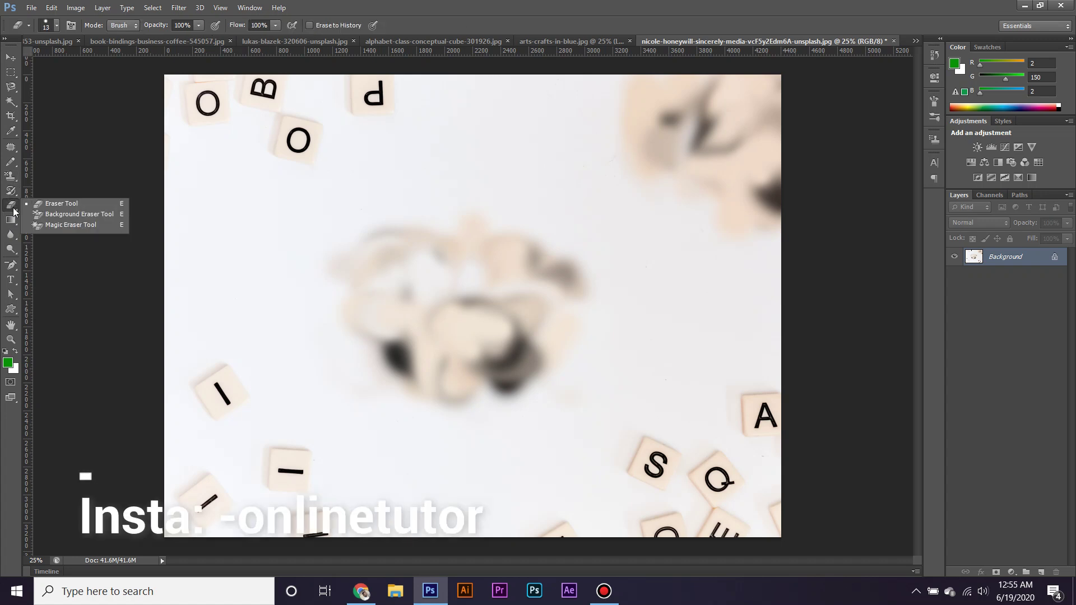
# - Hide the colour-burned Layer 1 on the TEACH photo so the clean original shows
pyautogui.click(85, 206)
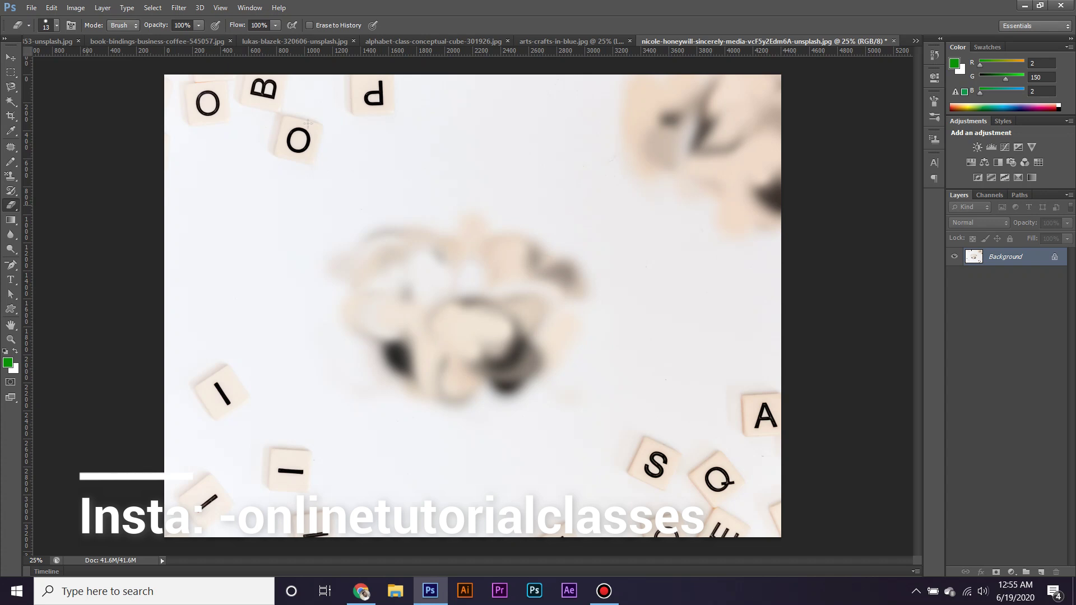
pyautogui.click(436, 38)
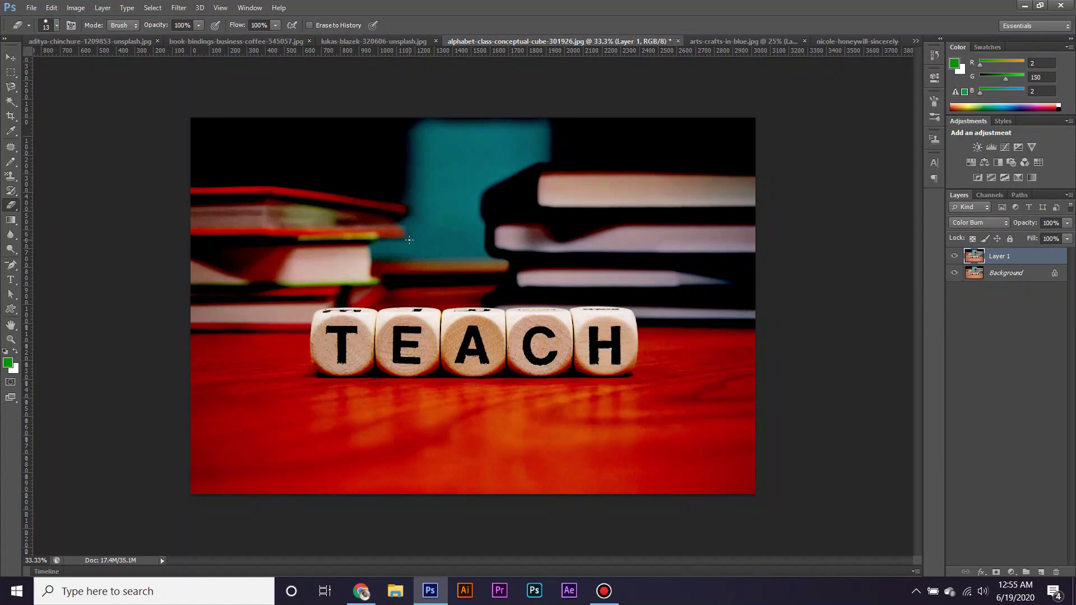
pyautogui.press(']')
pyautogui.press(']')
pyautogui.press(']')
pyautogui.press(']')
pyautogui.press(']')
pyautogui.press(']')
pyautogui.click(11, 57)
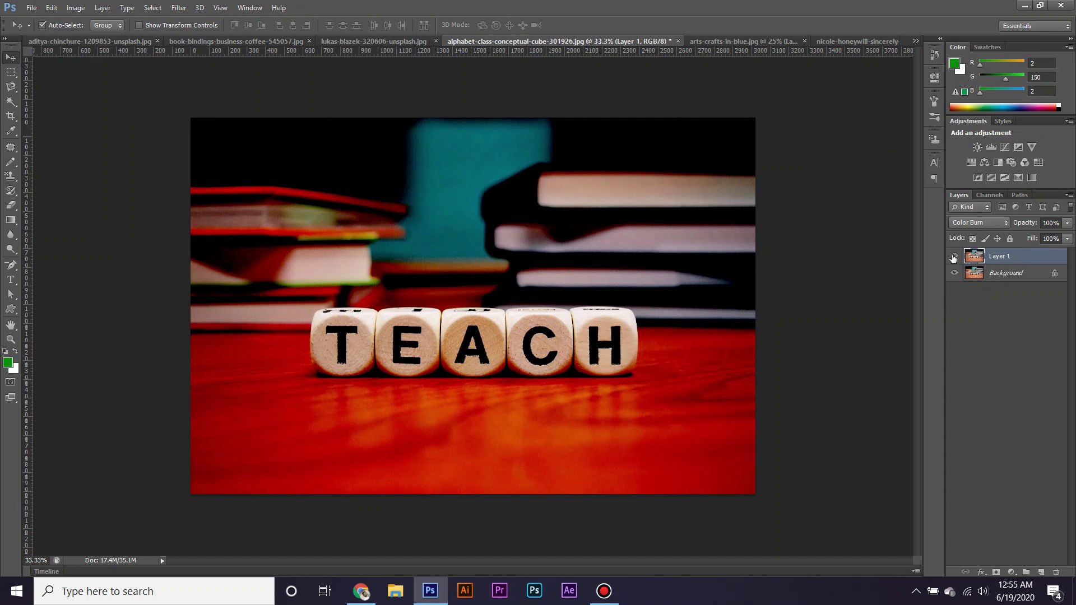
pyautogui.click(954, 257)
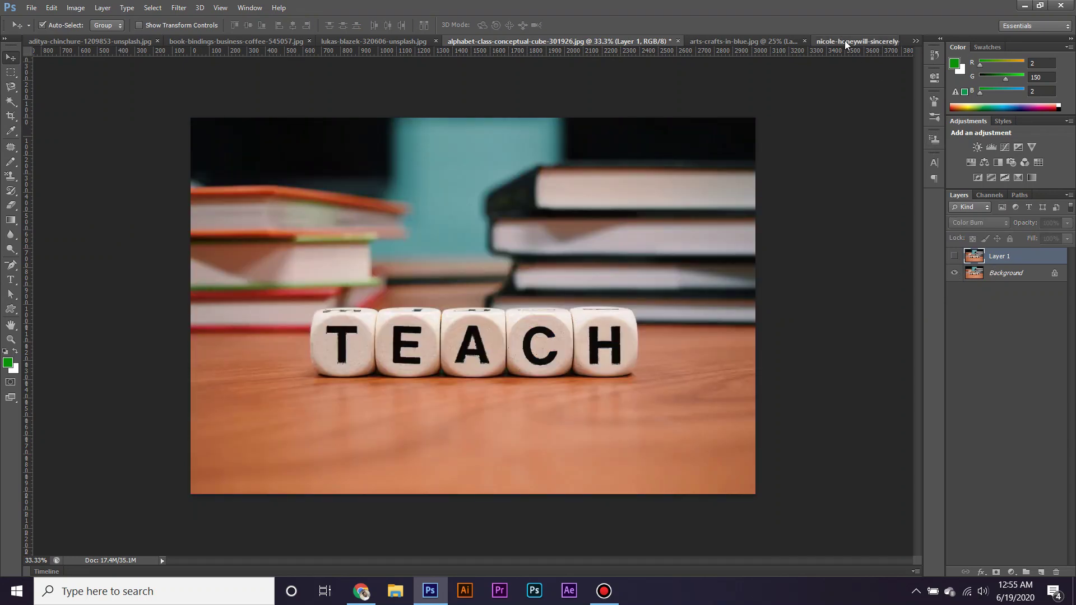
pyautogui.click(845, 41)
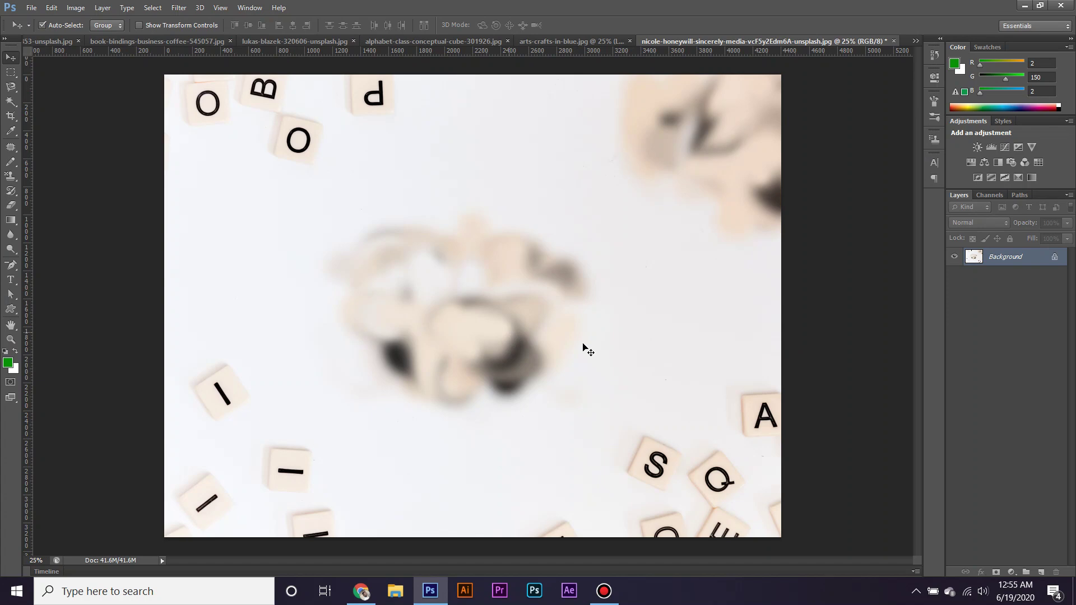
pyautogui.click(10, 205)
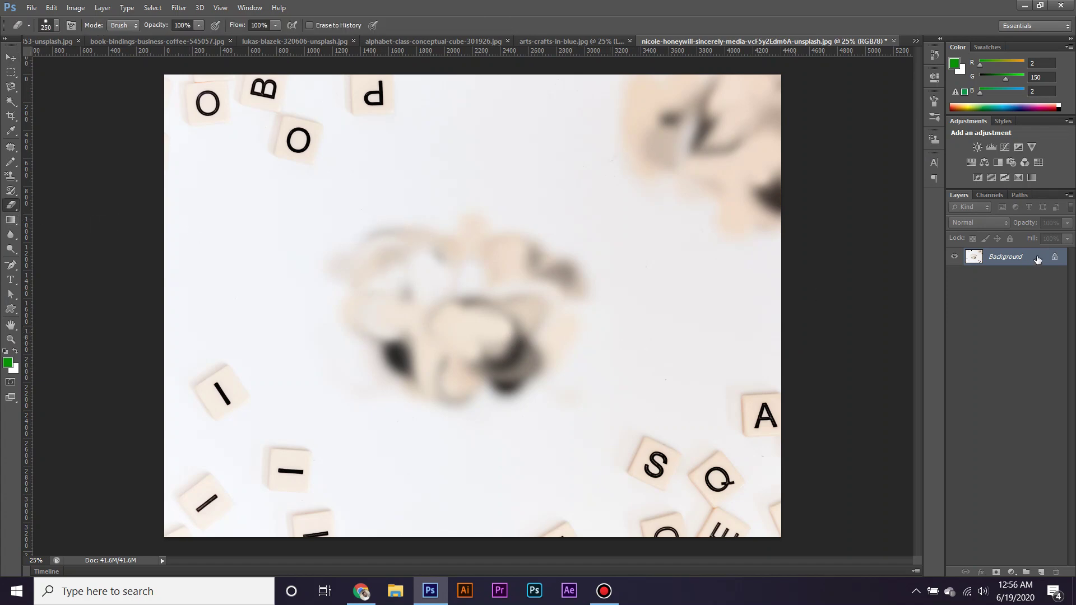
# - Erase a wide white swath across the letter-tile photo's upper left, removing the P tile
pyautogui.moveTo(198, 241); pyautogui.dragTo(322, 136)
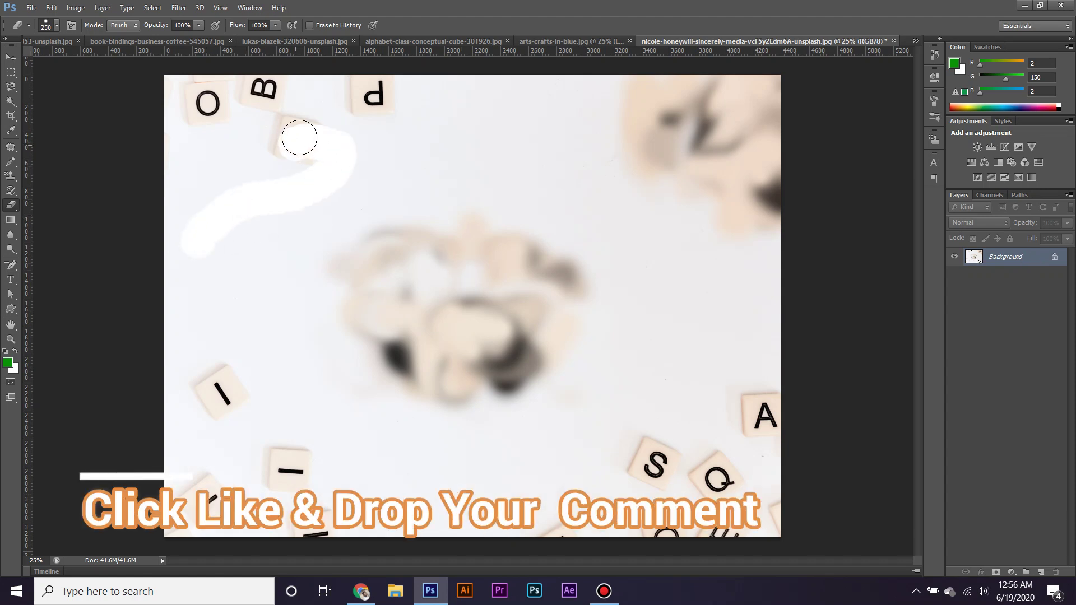
pyautogui.moveTo(266, 147); pyautogui.dragTo(368, 82)
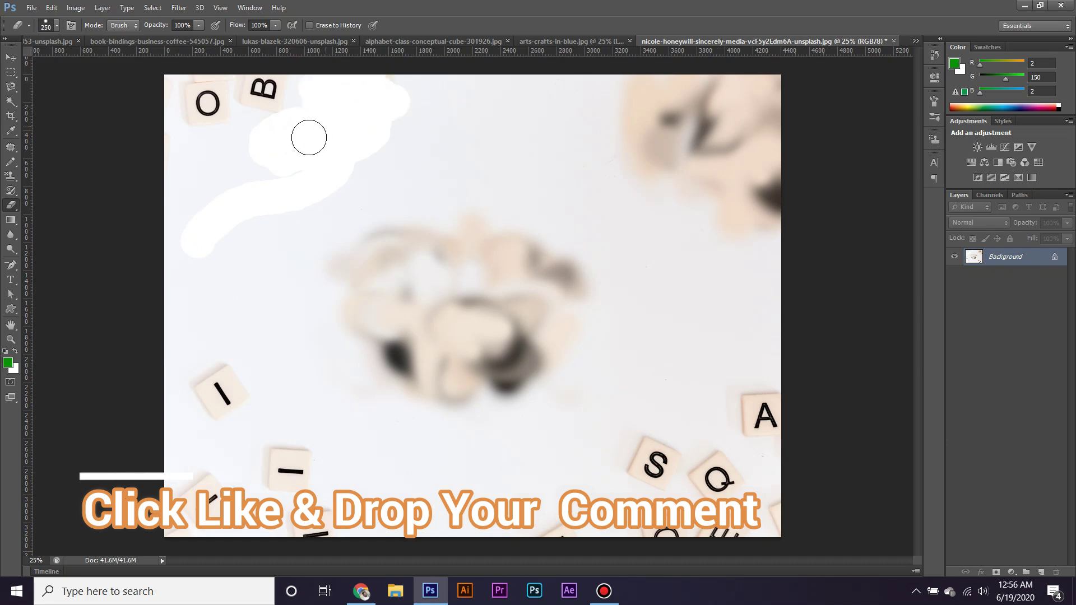
pyautogui.click(16, 370)
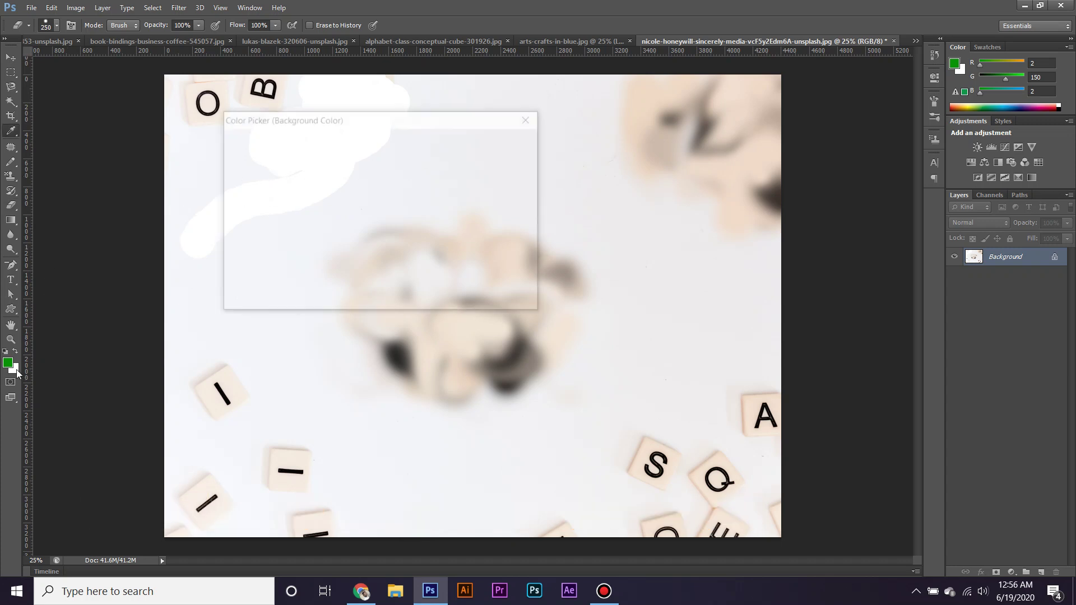
# - Set the background colour to red and erase the photo's top-left corner in red
pyautogui.click(344, 152)
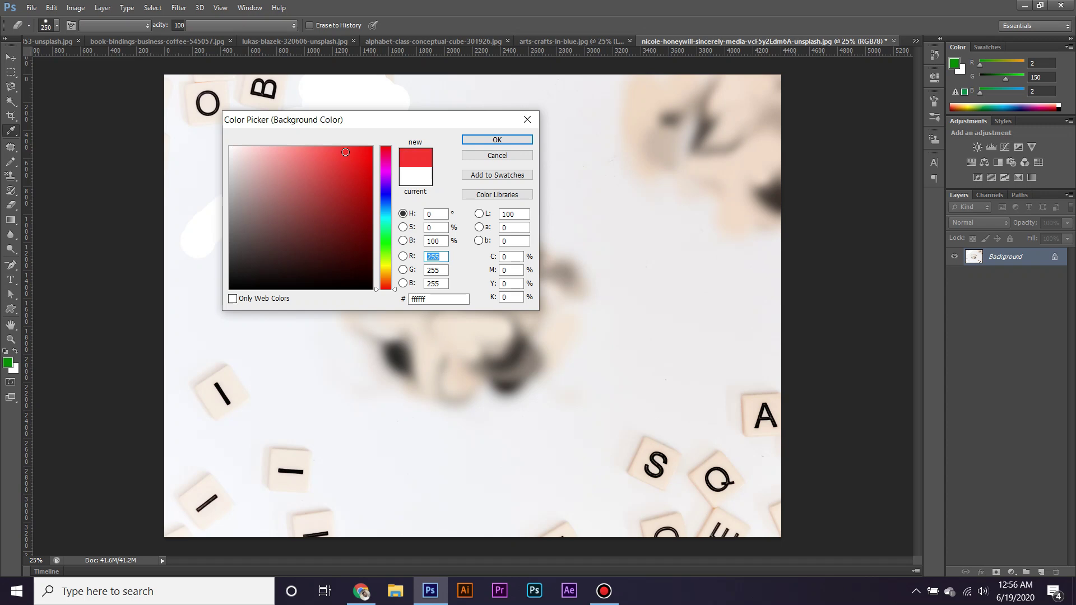
pyautogui.click(478, 139)
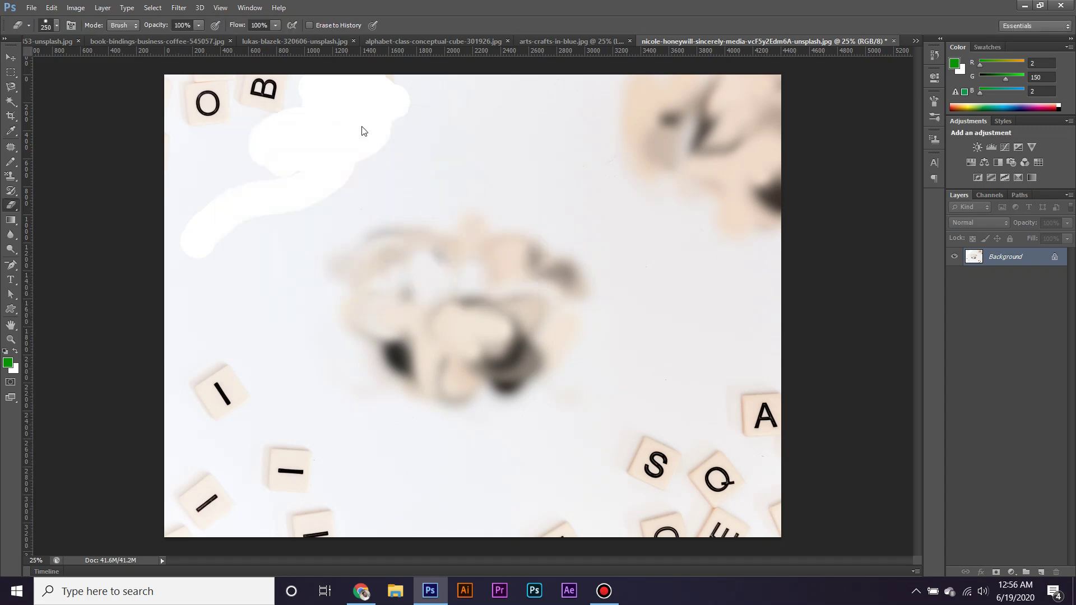
pyautogui.moveTo(315, 155)
pyautogui.mouseDown()
pyautogui.moveTo(172, 87)
pyautogui.moveTo(233, 78)
pyautogui.mouseUp()
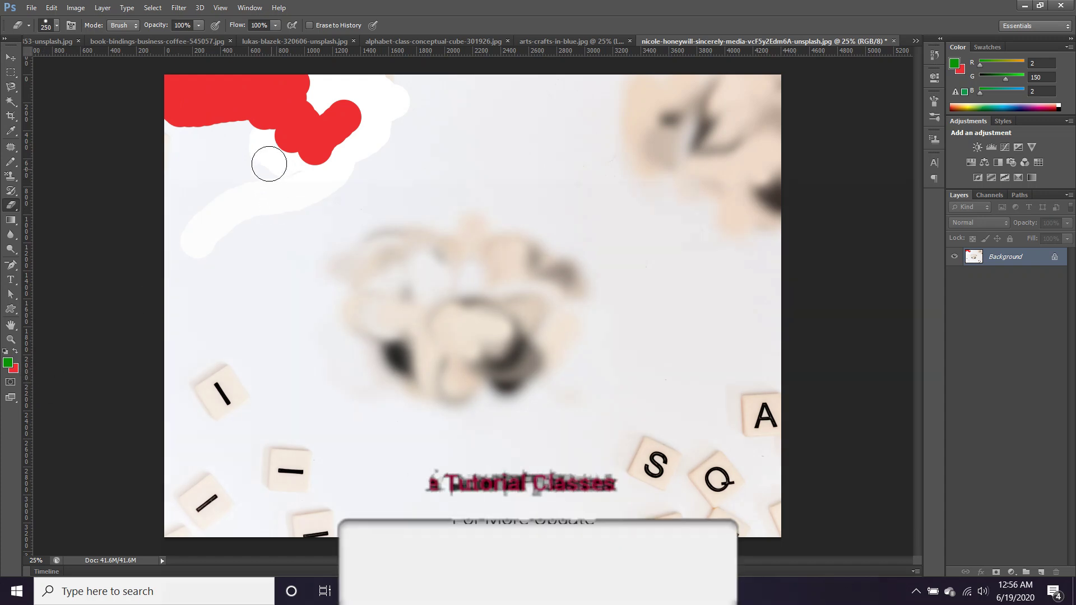
pyautogui.moveTo(245, 120); pyautogui.dragTo(171, 166)
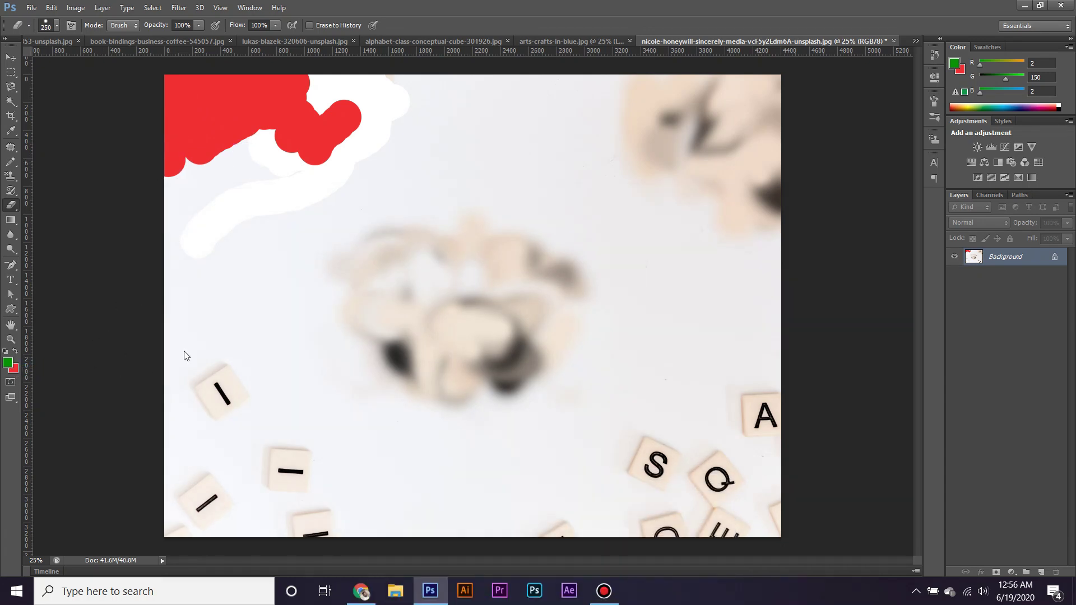
# - Set the background colour back to white and erase over the red area
pyautogui.click(13, 368)
pyautogui.click(247, 168)
pyautogui.click(230, 147)
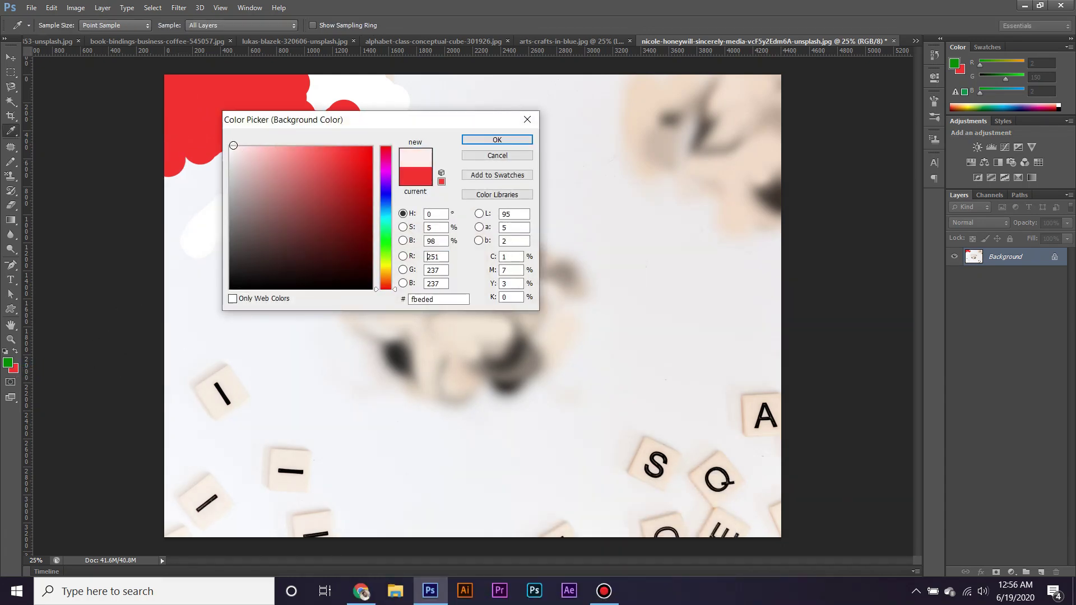
pyautogui.click(469, 137)
pyautogui.moveTo(319, 152)
pyautogui.mouseDown()
pyautogui.moveTo(342, 150)
pyautogui.moveTo(291, 125)
pyautogui.moveTo(159, 171)
pyautogui.moveTo(264, 124)
pyautogui.moveTo(316, 147)
pyautogui.mouseUp()
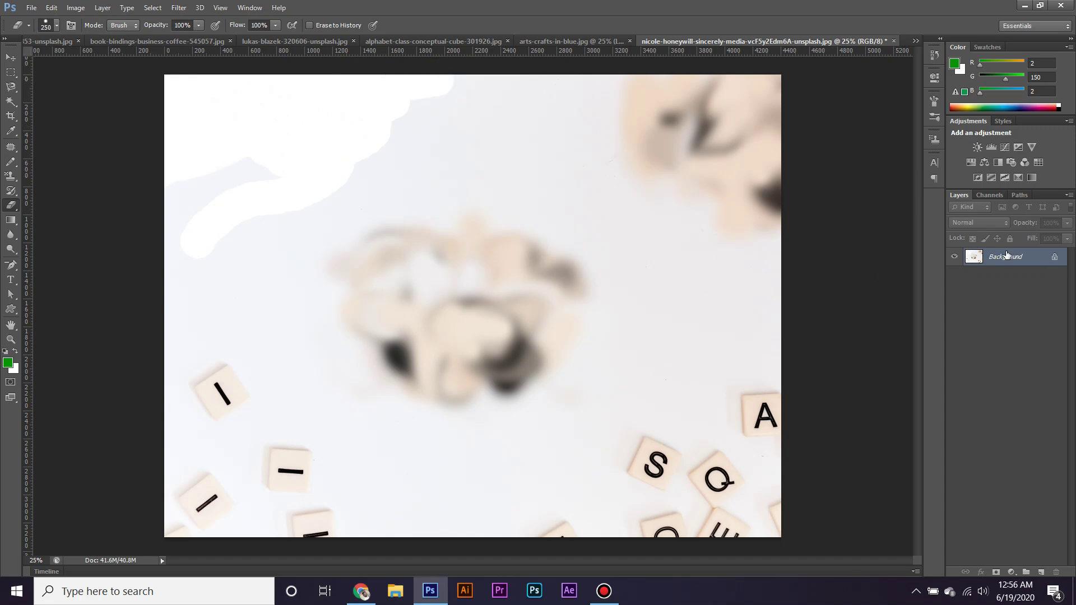
# - Nudge Layer 1 of the blue crafts photo down and left with the Move tool
pyautogui.click(551, 42)
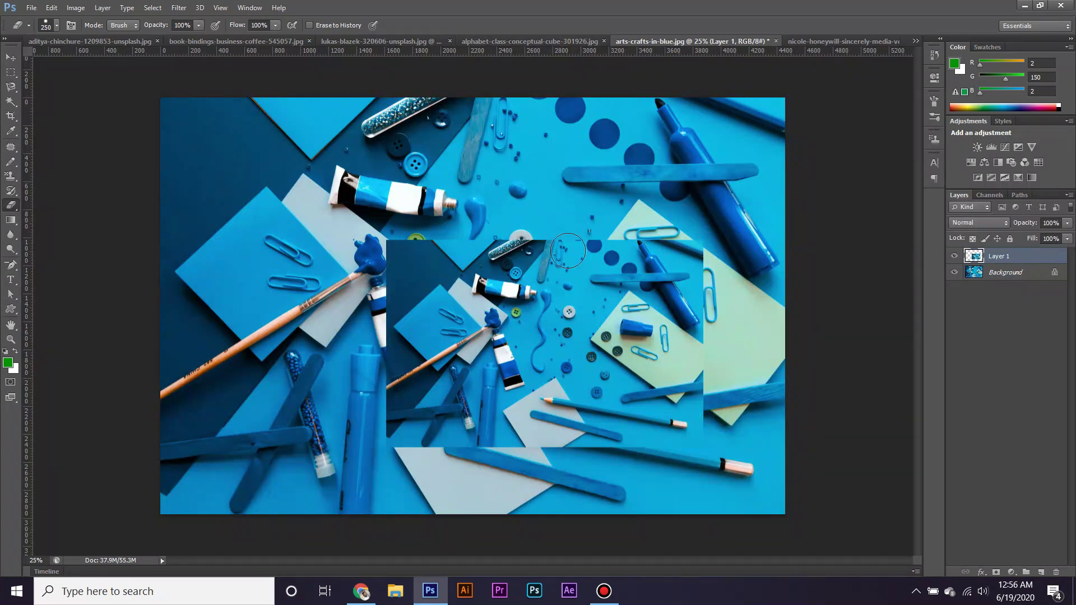
pyautogui.click(11, 57)
pyautogui.moveTo(495, 277)
pyautogui.mouseDown()
pyautogui.moveTo(486, 280)
pyautogui.moveTo(489, 247)
pyautogui.mouseUp()
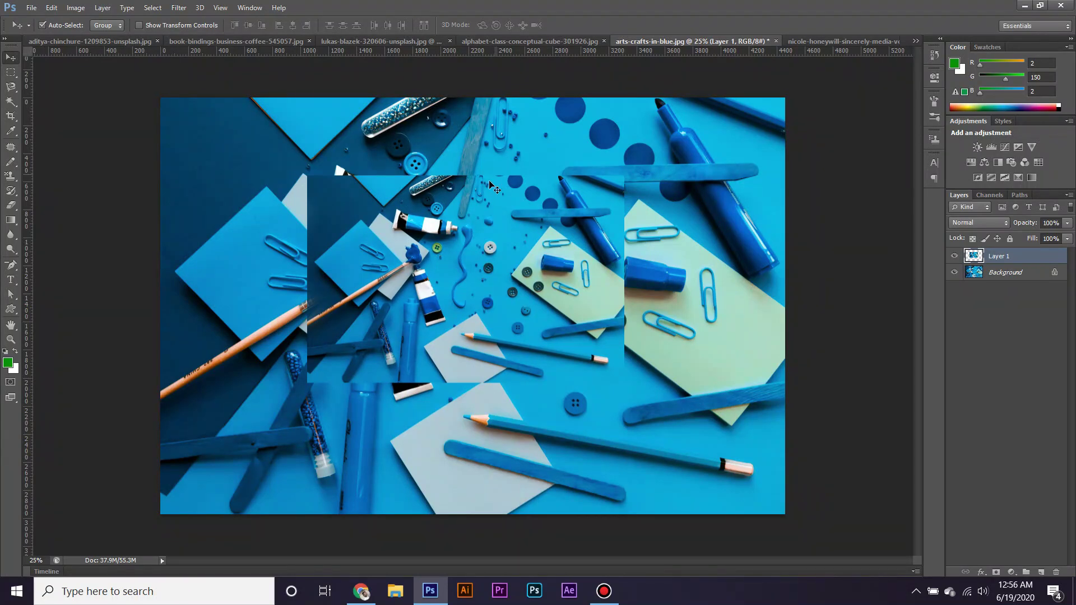
pyautogui.moveTo(448, 216); pyautogui.dragTo(416, 293)
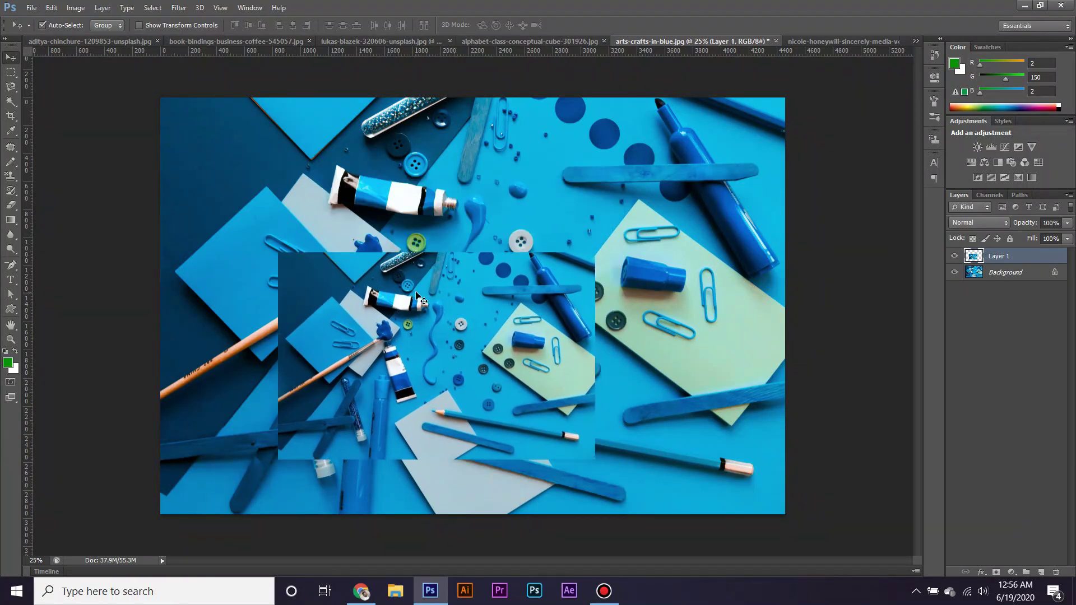
# - Erase all of Layer 1 with the plain Eraser to reveal the clean photo beneath
pyautogui.click(11, 206)
pyautogui.click(73, 210)
pyautogui.moveTo(294, 244)
pyautogui.mouseDown()
pyautogui.moveTo(338, 305)
pyautogui.moveTo(300, 283)
pyautogui.moveTo(362, 306)
pyautogui.moveTo(619, 449)
pyautogui.moveTo(519, 393)
pyautogui.moveTo(334, 372)
pyautogui.moveTo(301, 418)
pyautogui.moveTo(413, 416)
pyautogui.mouseUp()
pyautogui.moveTo(423, 346); pyautogui.dragTo(803, 400)
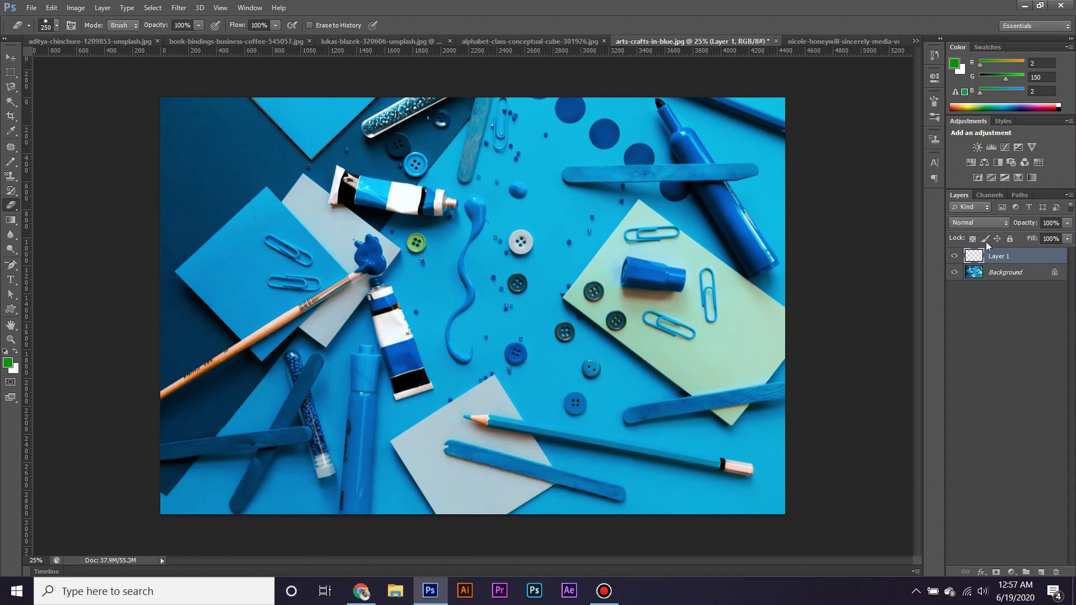
# - In the TEACH photo, show Layer 1 again and erase an oval of colour burn around the cubes
pyautogui.click(510, 42)
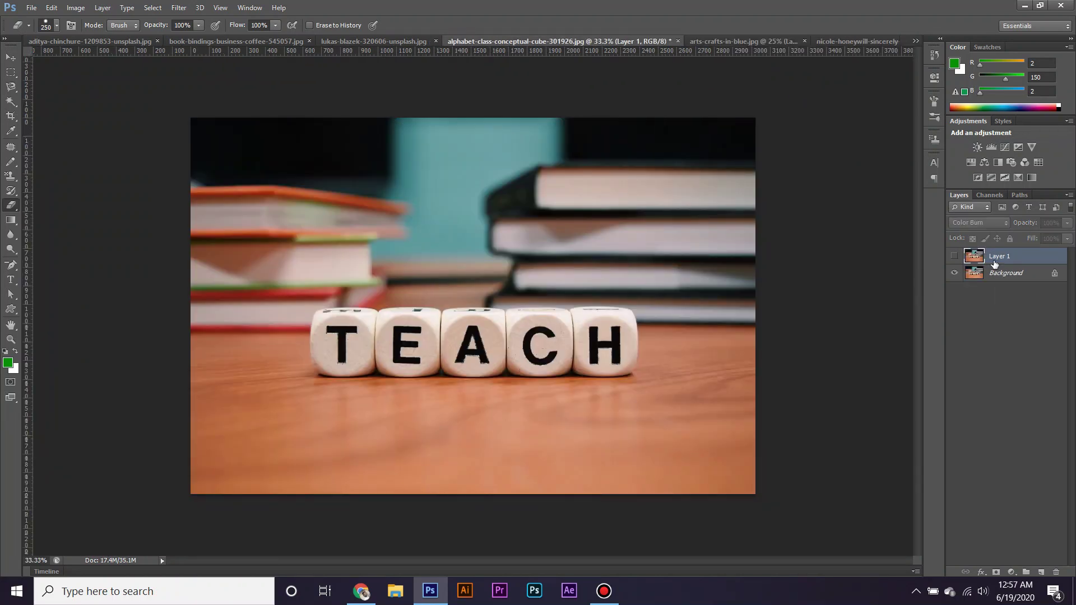
pyautogui.click(954, 256)
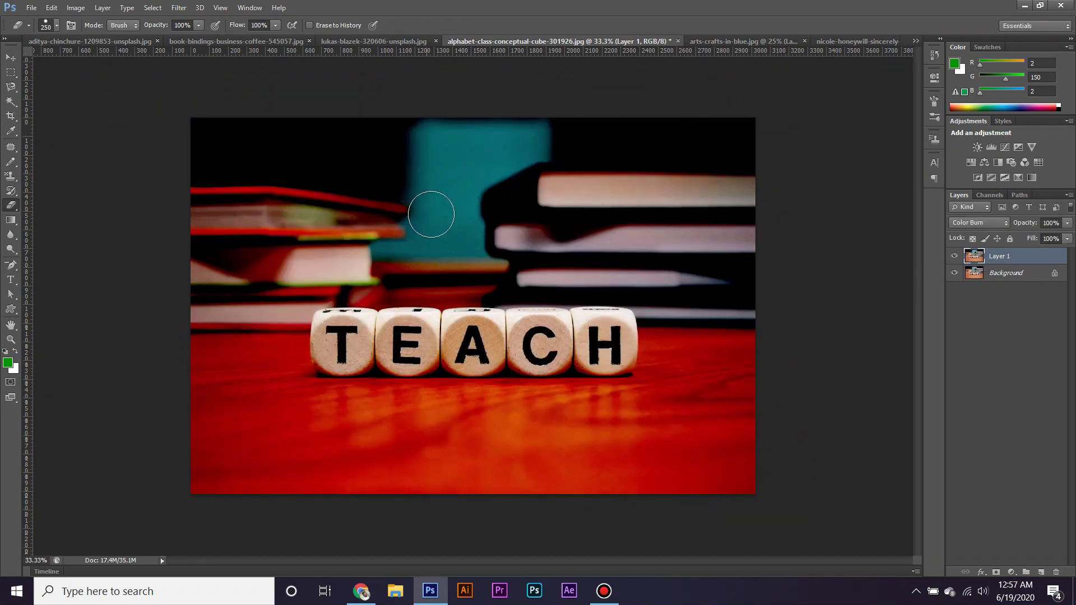
pyautogui.moveTo(318, 315)
pyautogui.mouseDown()
pyautogui.moveTo(621, 340)
pyautogui.moveTo(577, 301)
pyautogui.moveTo(392, 289)
pyautogui.moveTo(301, 379)
pyautogui.moveTo(300, 357)
pyautogui.mouseUp()
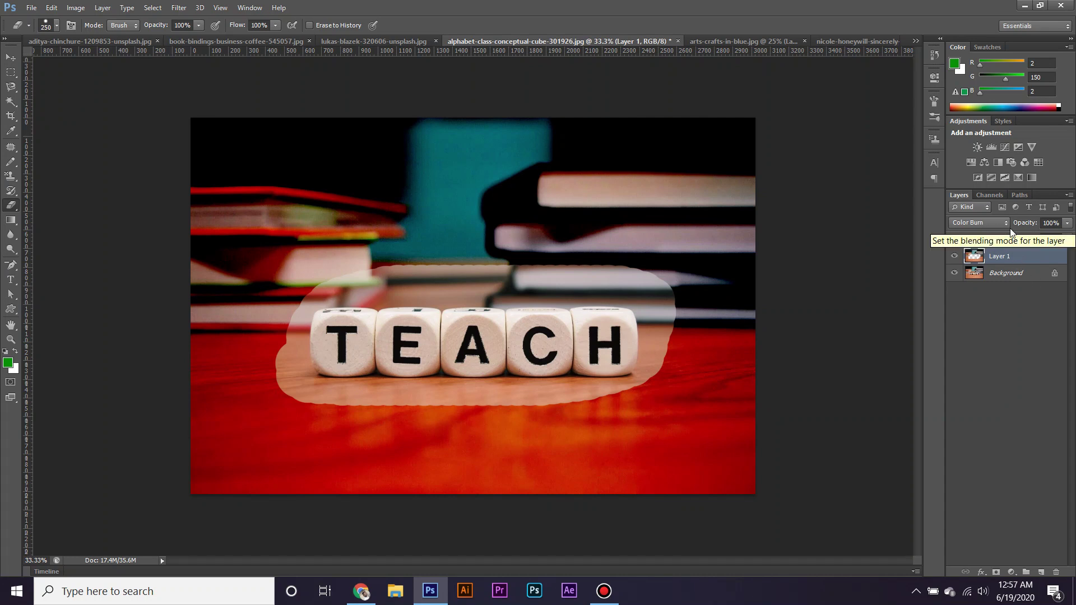
pyautogui.rightClick(11, 206)
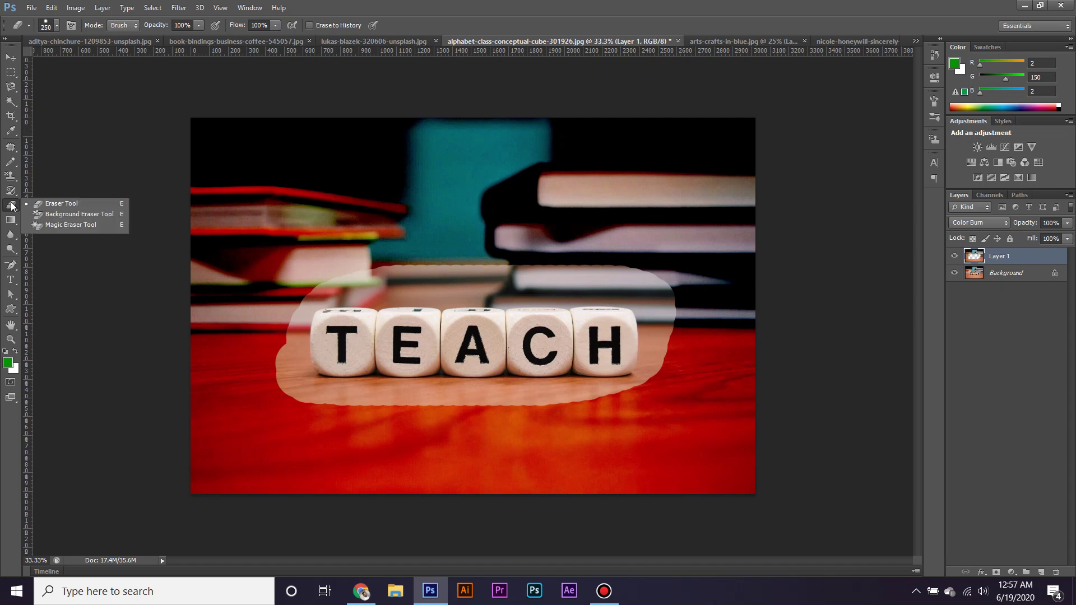
# - Pick the Background Eraser, go to the blue crafts photo, set brush size 500, and delete Layer 1
pyautogui.click(69, 219)
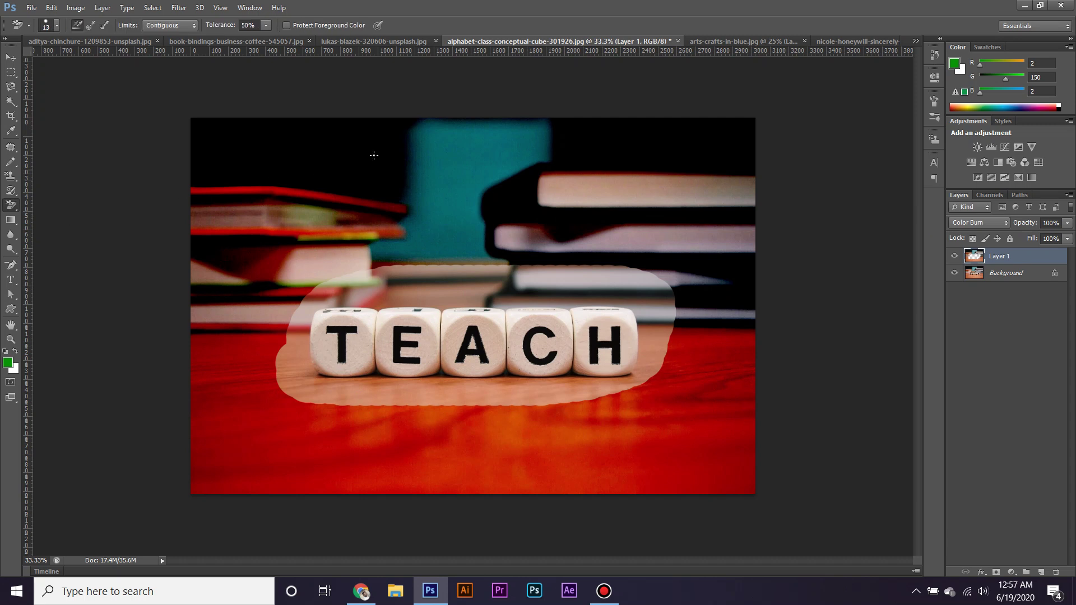
pyautogui.click(719, 42)
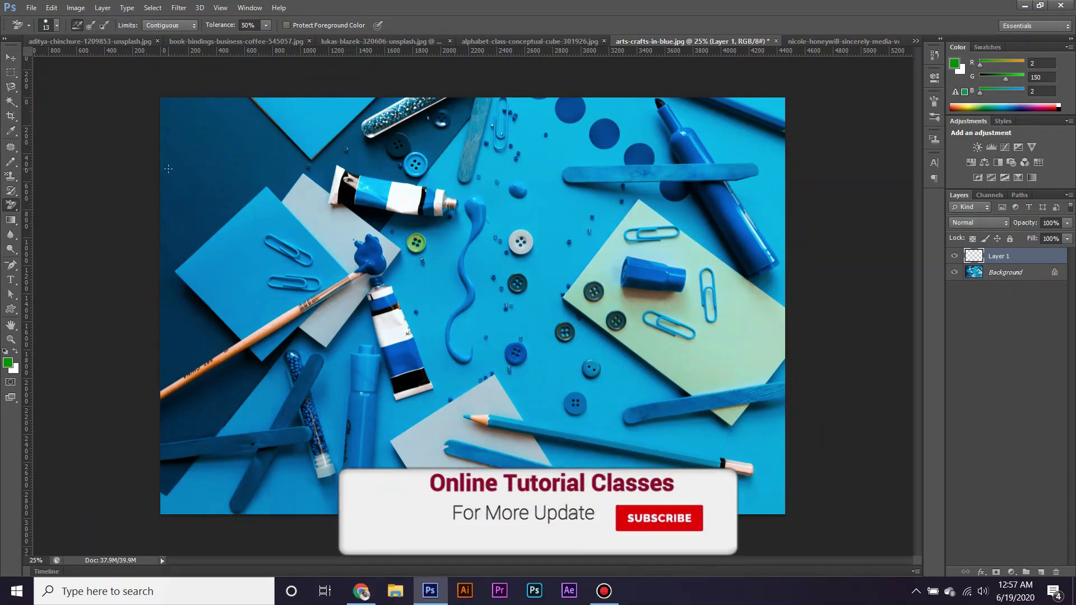
pyautogui.press(']')
pyautogui.press(']')
pyautogui.press(']')
pyautogui.press(']')
pyautogui.press(']')
pyautogui.press(']')
pyautogui.press(']')
pyautogui.press(']')
pyautogui.press(']')
pyautogui.press(']')
pyautogui.press(']')
pyautogui.press(']')
pyautogui.press(']')
pyautogui.press(']')
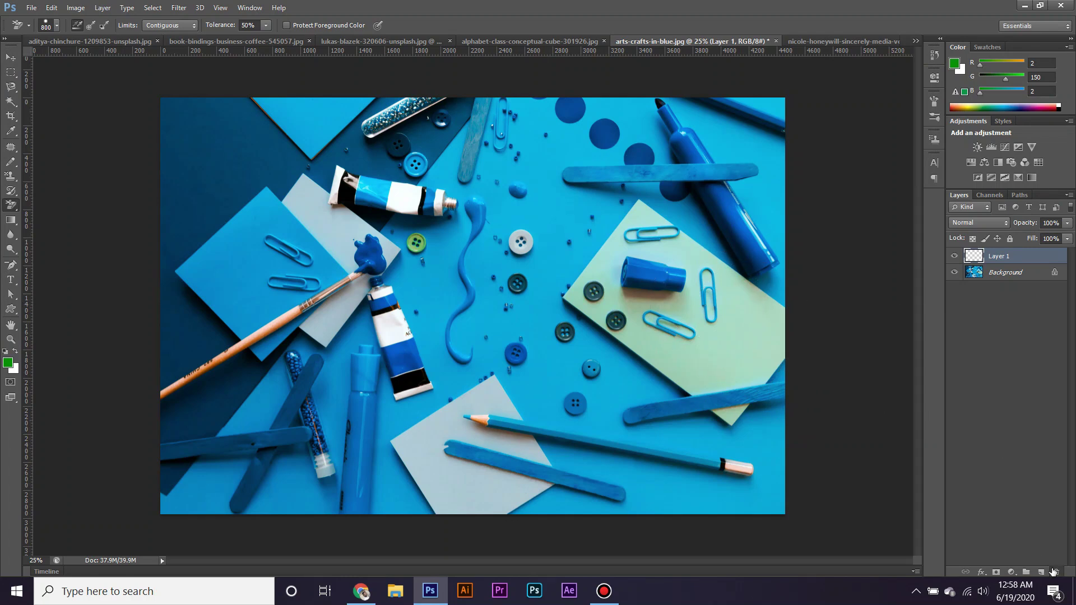
pyautogui.press('Delete')
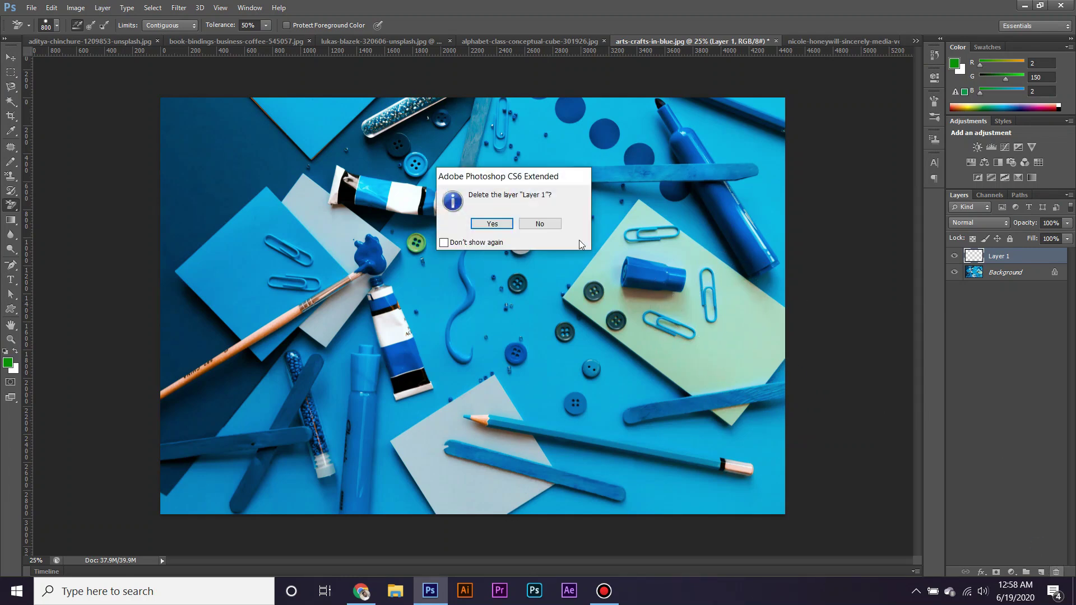
# - Confirm deleting Layer 1 and erase the upper-left edge with a 200 px background eraser
pyautogui.click(503, 226)
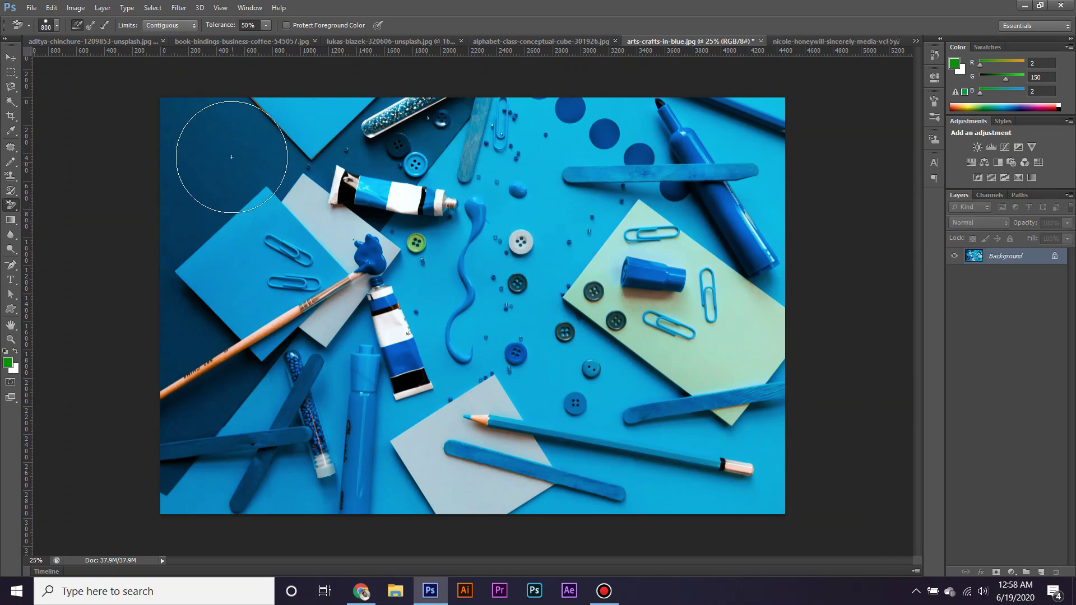
pyautogui.press('[')
pyautogui.press('[')
pyautogui.press('[')
pyautogui.press('[')
pyautogui.press('[')
pyautogui.press('[')
pyautogui.moveTo(210, 203); pyautogui.dragTo(206, 122)
pyautogui.moveTo(206, 210)
pyautogui.mouseDown()
pyautogui.moveTo(163, 95)
pyautogui.moveTo(186, 100)
pyautogui.moveTo(192, 214)
pyautogui.mouseUp()
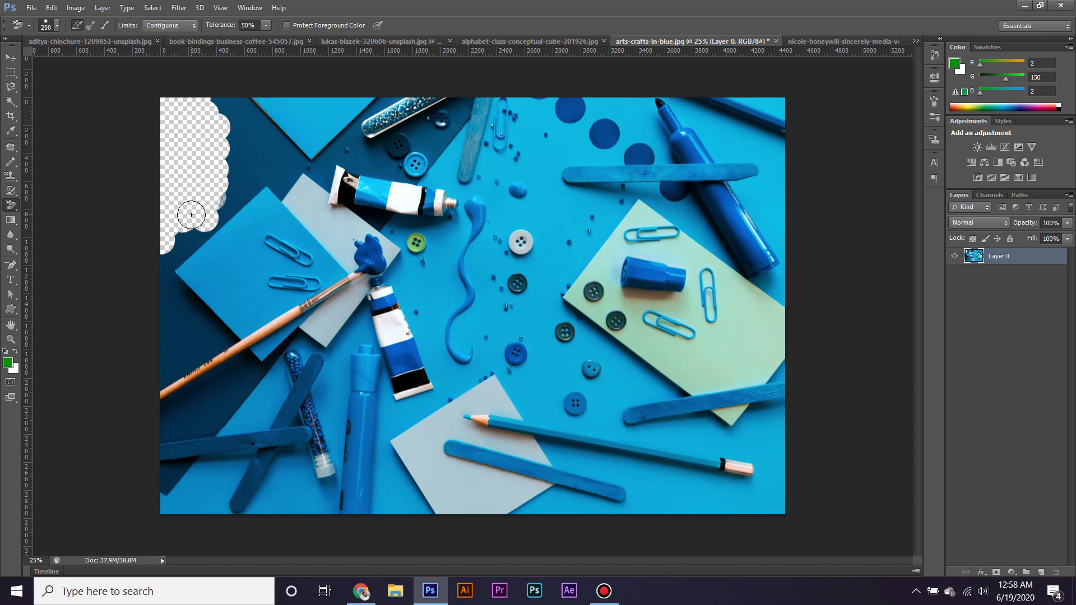
pyautogui.moveTo(191, 214)
pyautogui.mouseDown()
pyautogui.moveTo(175, 208)
pyautogui.moveTo(228, 152)
pyautogui.moveTo(213, 212)
pyautogui.mouseUp()
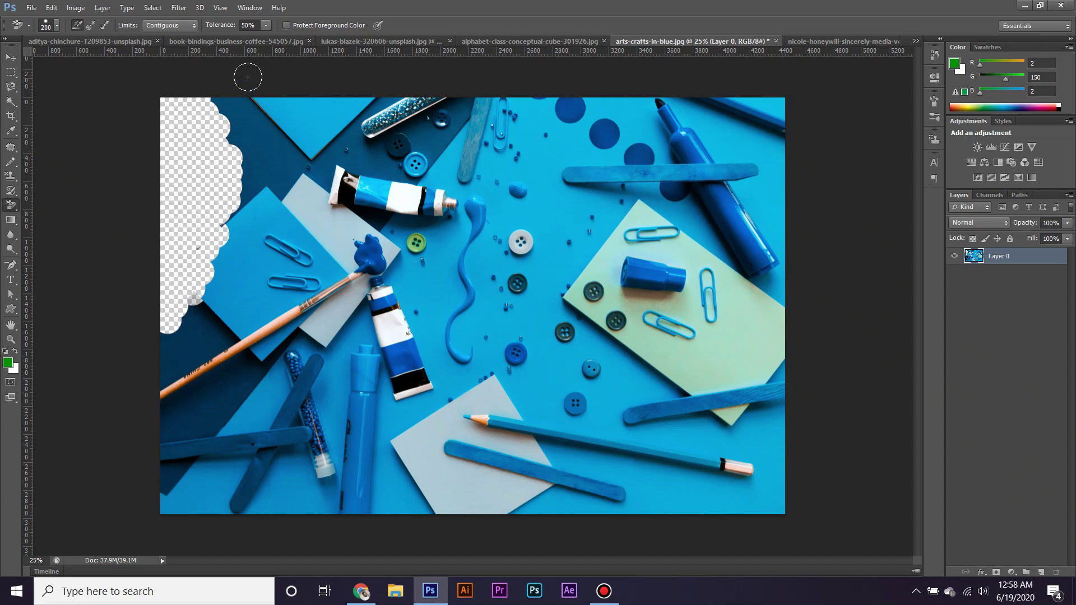
# - Raise tolerance to 80%, then 100%, and erase the remaining dark papers along the left
pyautogui.click(266, 26)
pyautogui.moveTo(283, 39); pyautogui.dragTo(286, 39)
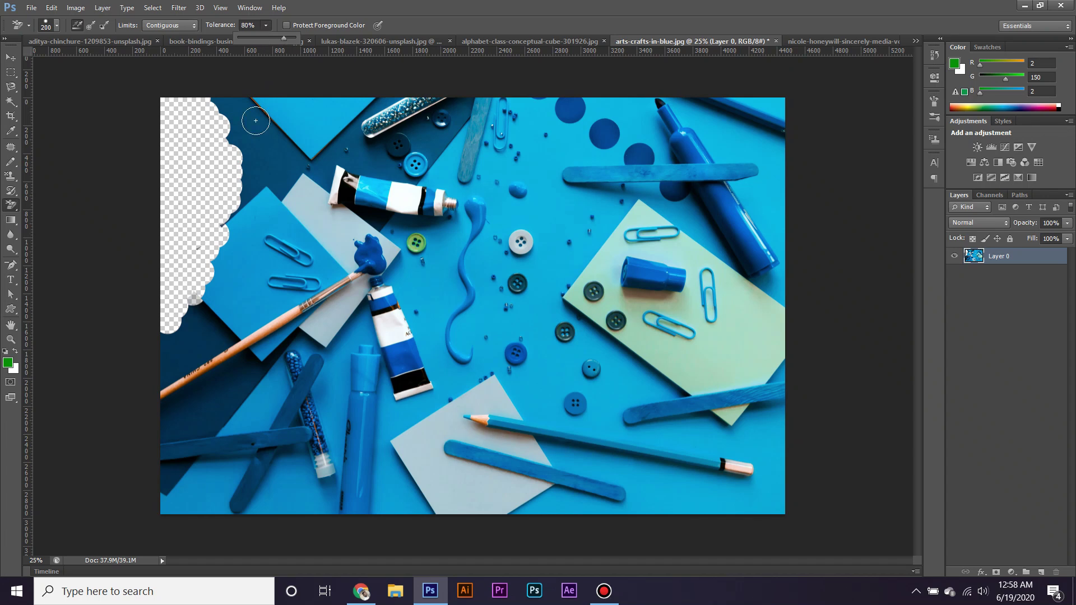
pyautogui.moveTo(260, 112)
pyautogui.mouseDown()
pyautogui.moveTo(247, 131)
pyautogui.moveTo(227, 104)
pyautogui.mouseUp()
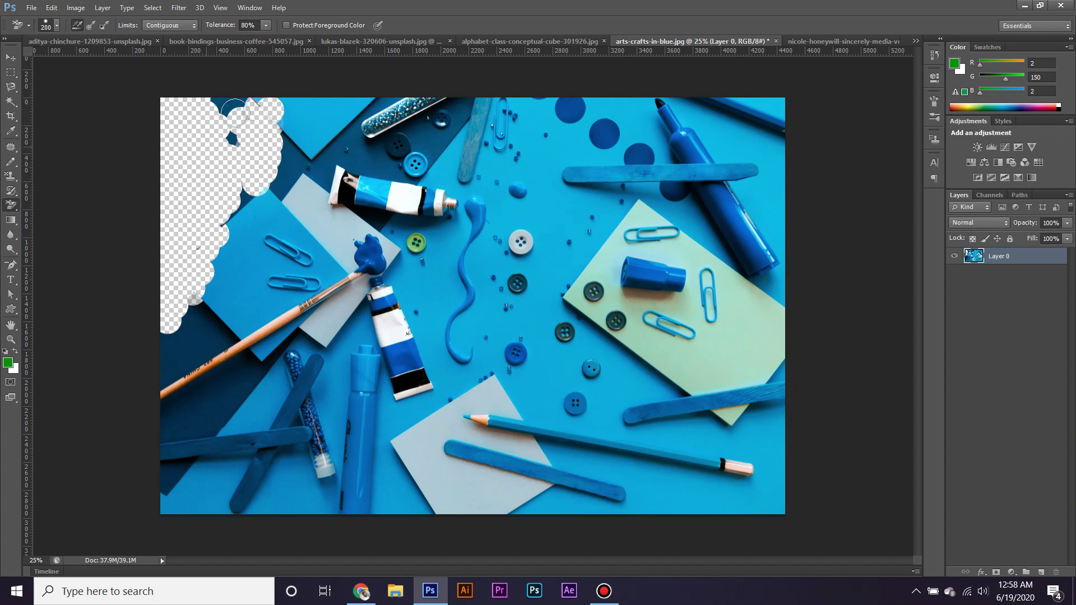
pyautogui.click(266, 26)
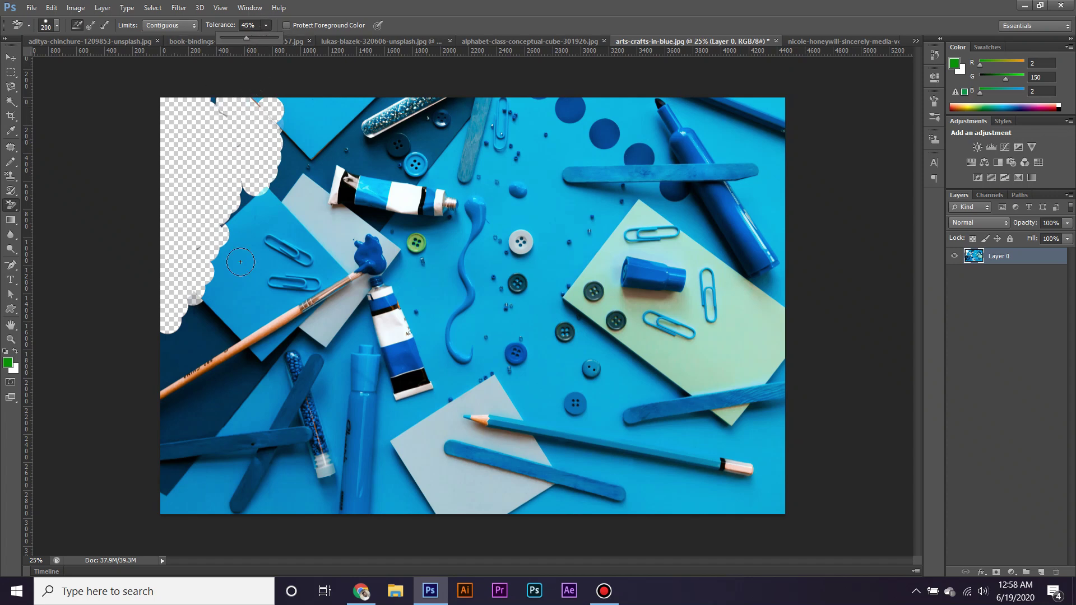
pyautogui.moveTo(241, 262); pyautogui.dragTo(227, 287)
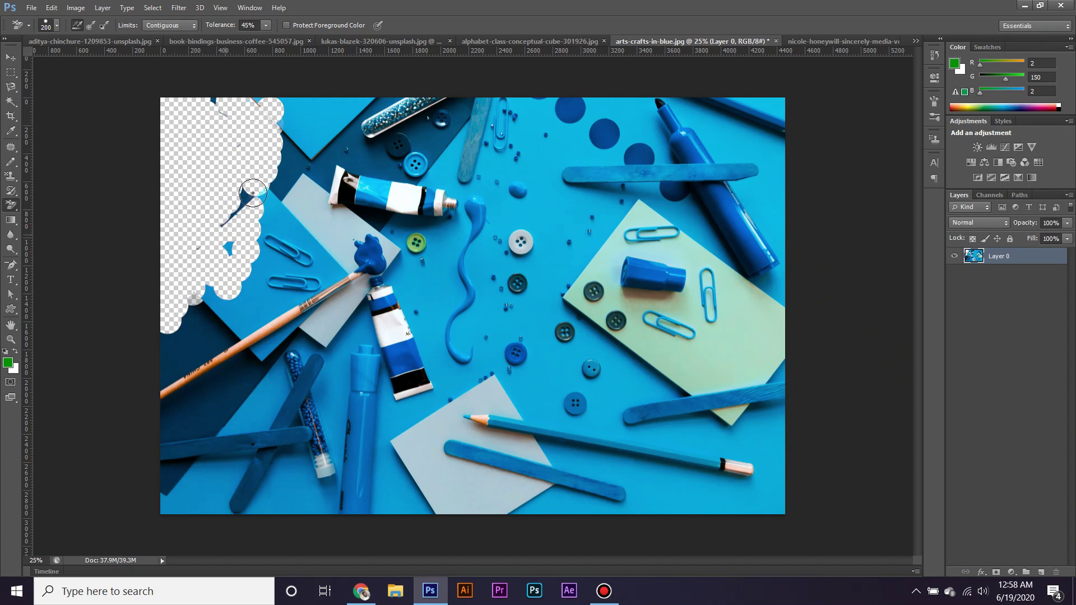
pyautogui.moveTo(235, 187); pyautogui.dragTo(231, 211)
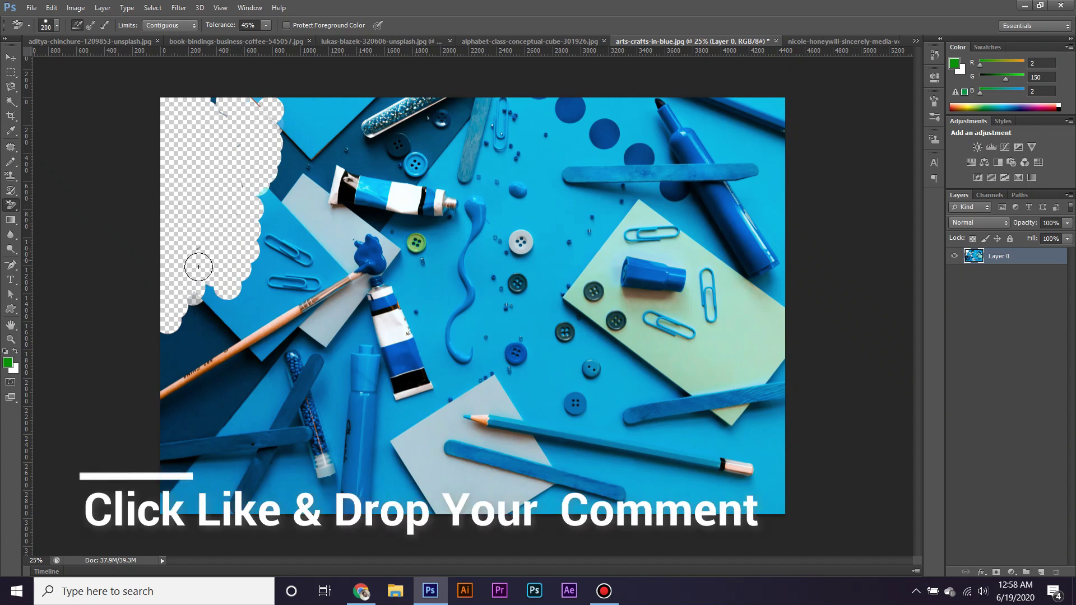
pyautogui.click(211, 100)
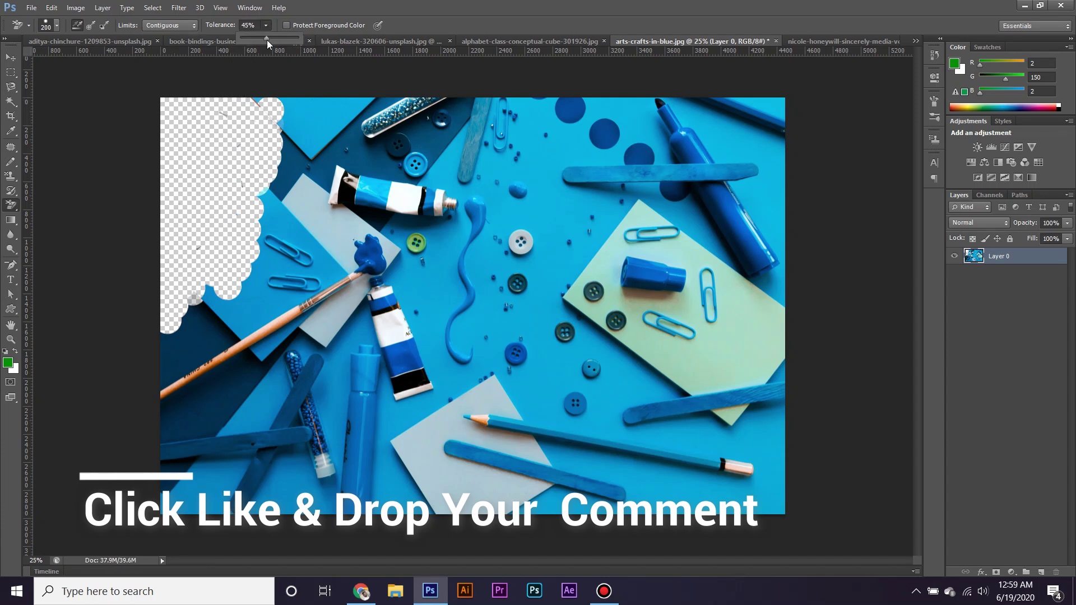
pyautogui.click(266, 26)
pyautogui.moveTo(279, 38); pyautogui.dragTo(300, 38)
pyautogui.moveTo(274, 115)
pyautogui.mouseDown()
pyautogui.moveTo(298, 163)
pyautogui.moveTo(263, 313)
pyautogui.moveTo(280, 168)
pyautogui.moveTo(313, 76)
pyautogui.moveTo(317, 99)
pyautogui.moveTo(221, 115)
pyautogui.mouseUp()
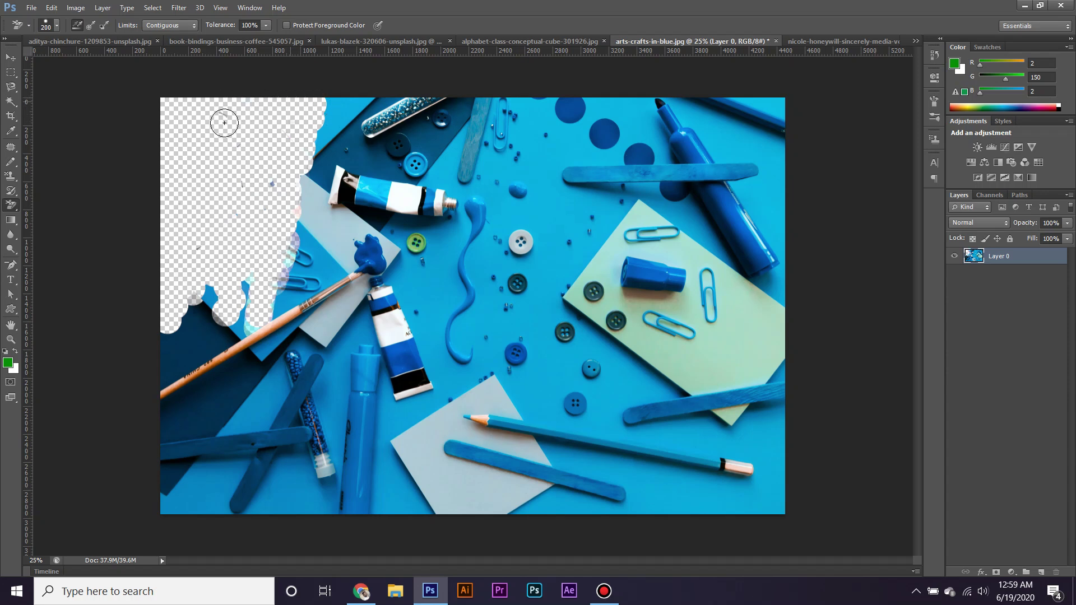
# - Use the Magic Eraser to make the craft photo's blue background transparent
pyautogui.rightClick(10, 207)
pyautogui.click(85, 225)
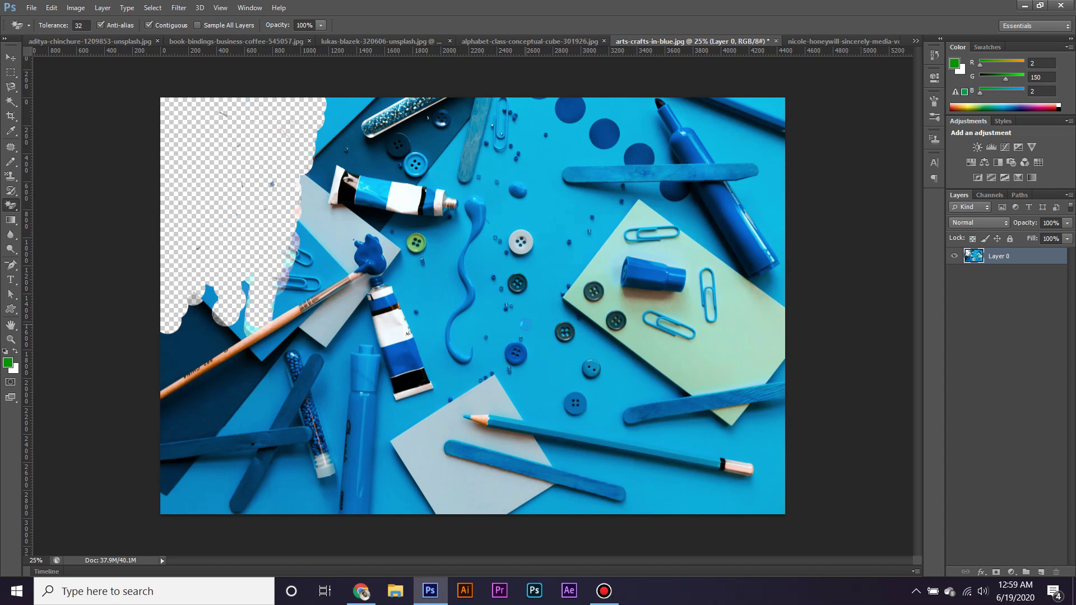
pyautogui.click(527, 329)
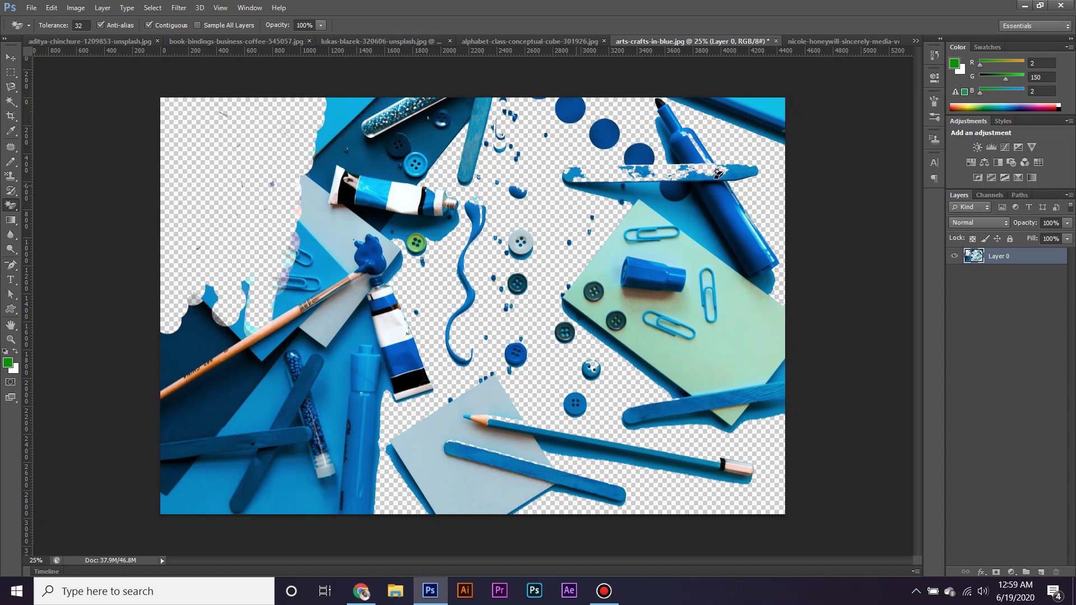
# - Make the letter-tiles photo's white background transparent, then go to the keyboard photo
pyautogui.click(819, 43)
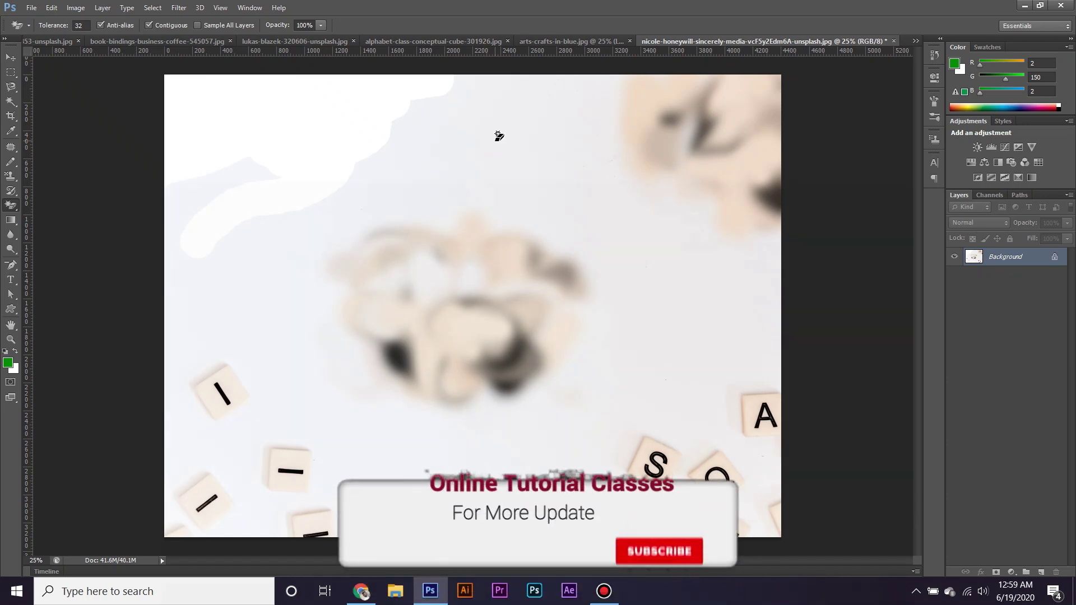
pyautogui.click(495, 139)
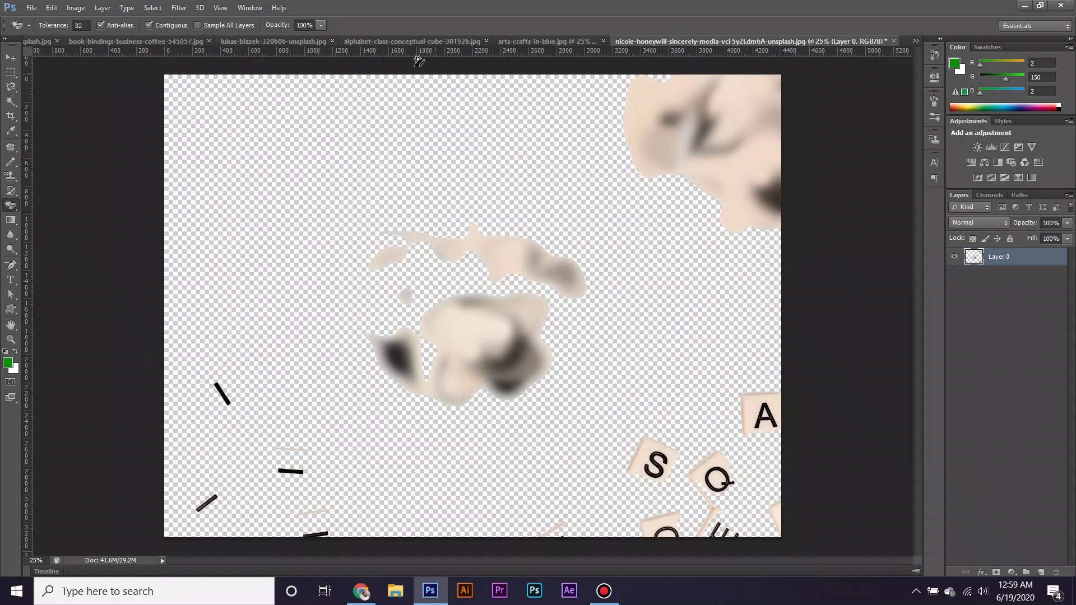
pyautogui.click(292, 40)
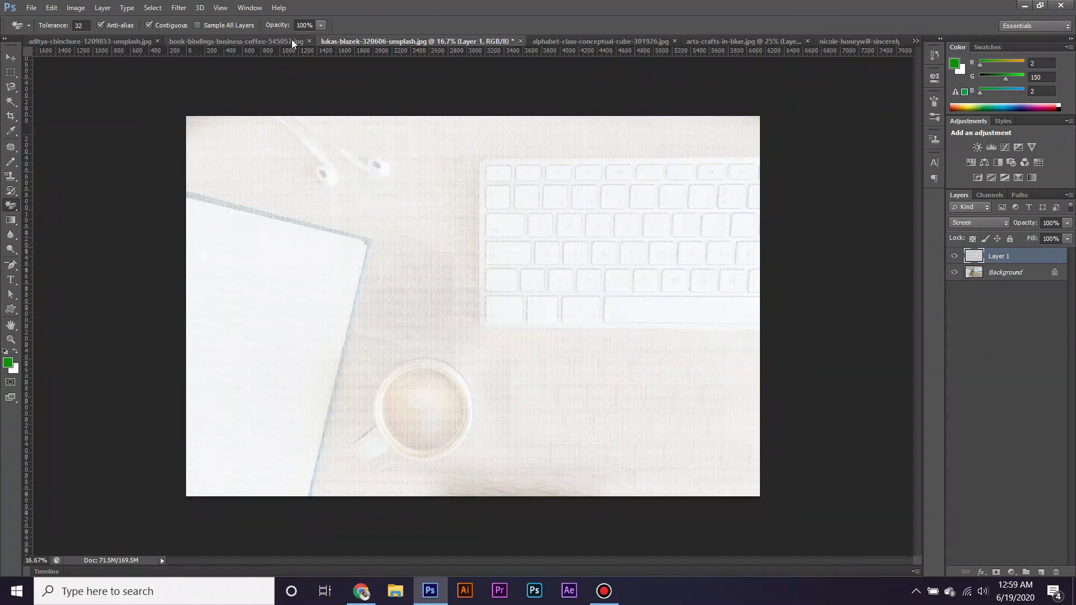
# - Delete the keyboard photo's Layer 1 and magic-erase the wooden desk at the top and top-left
pyautogui.click(1056, 572)
pyautogui.click(492, 223)
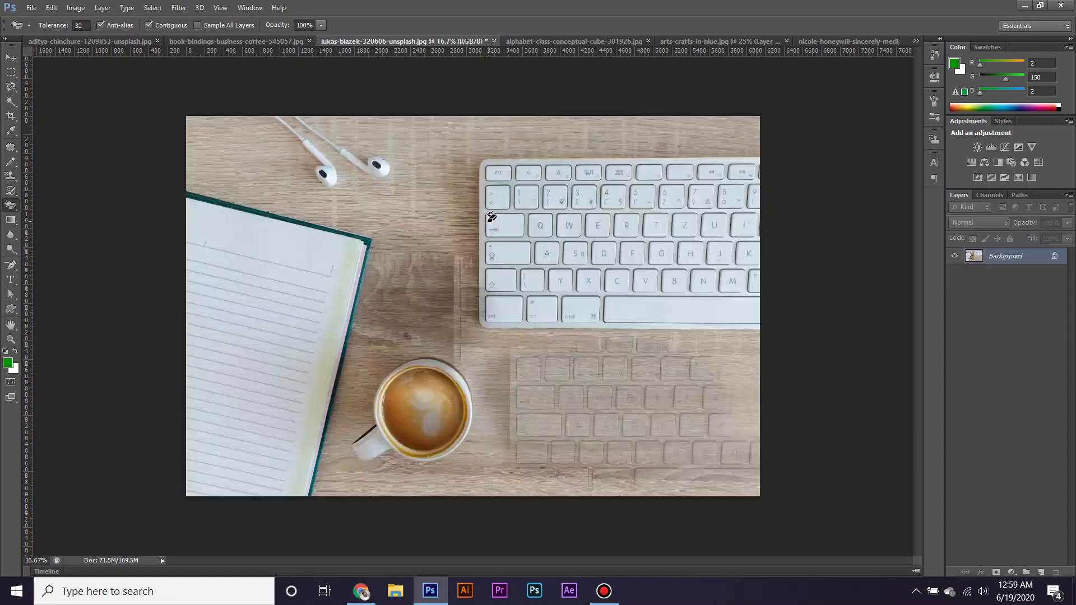
pyautogui.click(414, 214)
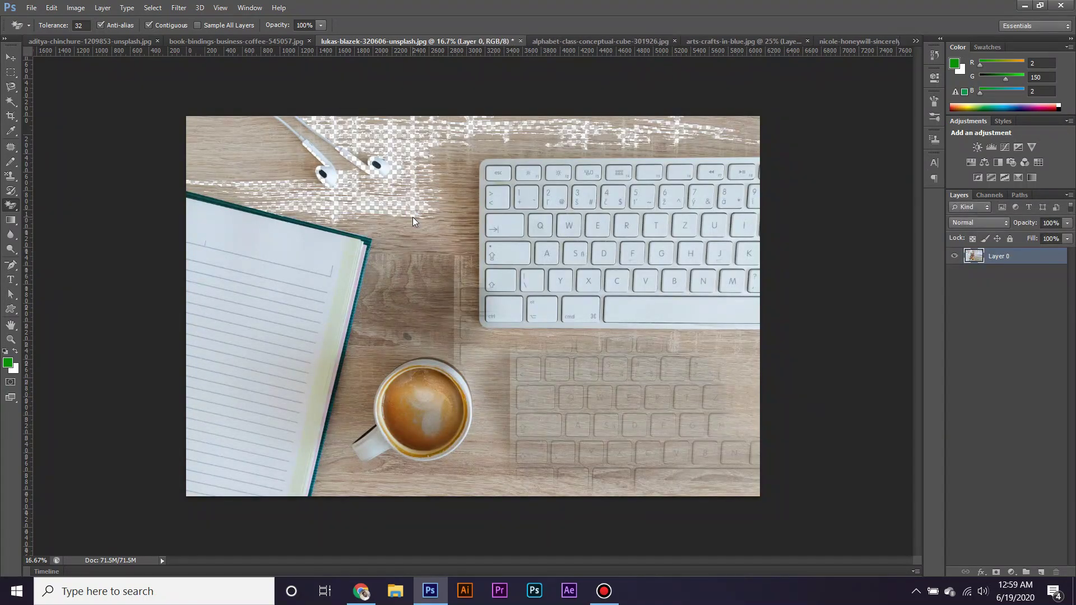
pyautogui.click(453, 198)
pyautogui.click(252, 151)
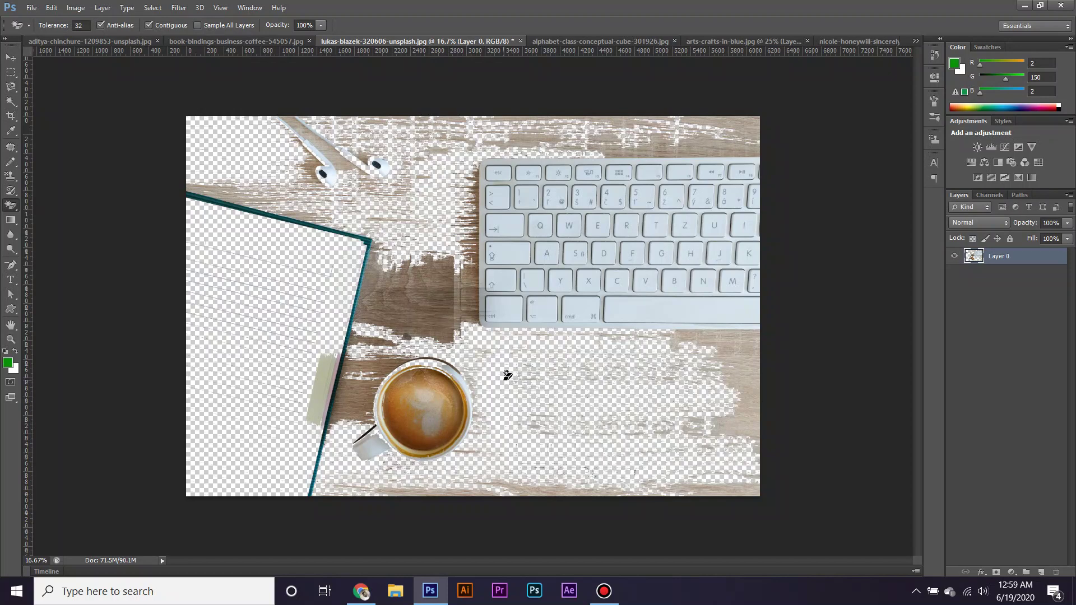
pyautogui.rightClick(11, 205)
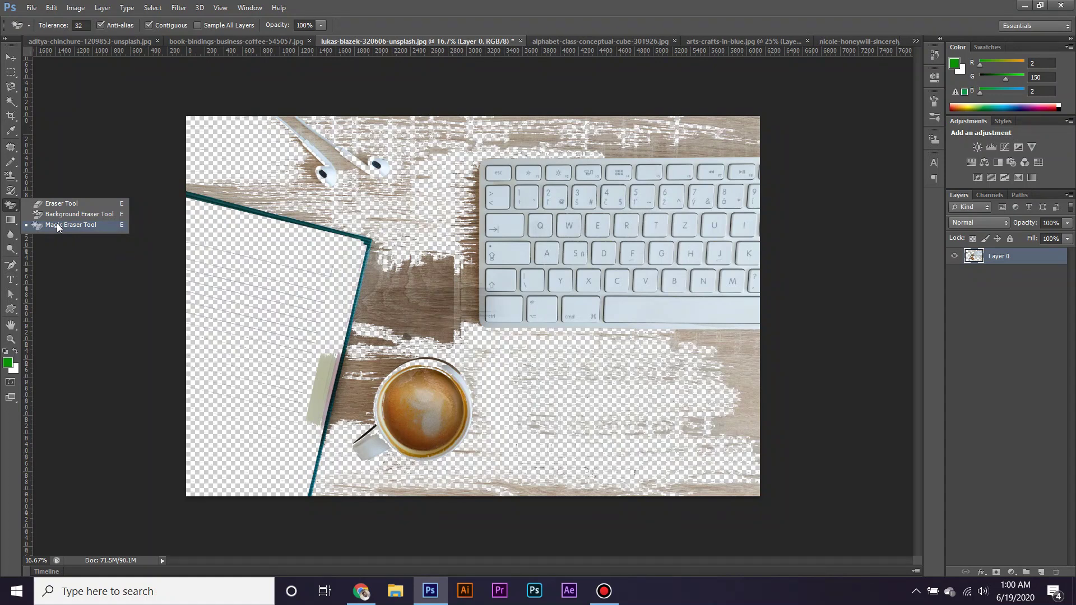
# - Cycle through the Pattern Stamp and Magic Eraser tools, ending on the Art History Brush
pyautogui.click(12, 175)
pyautogui.click(51, 187)
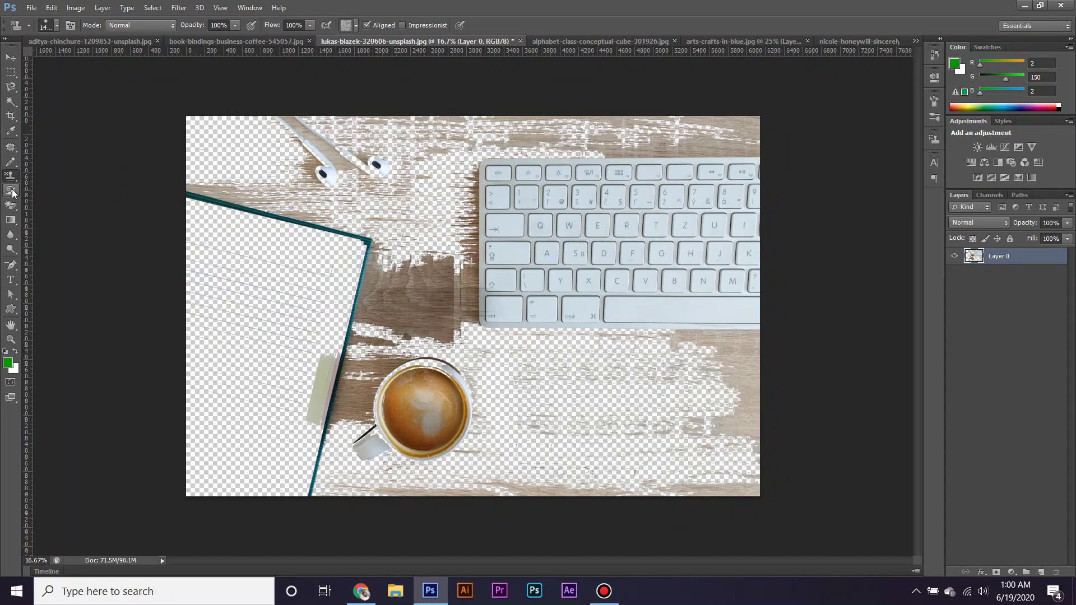
pyautogui.click(11, 206)
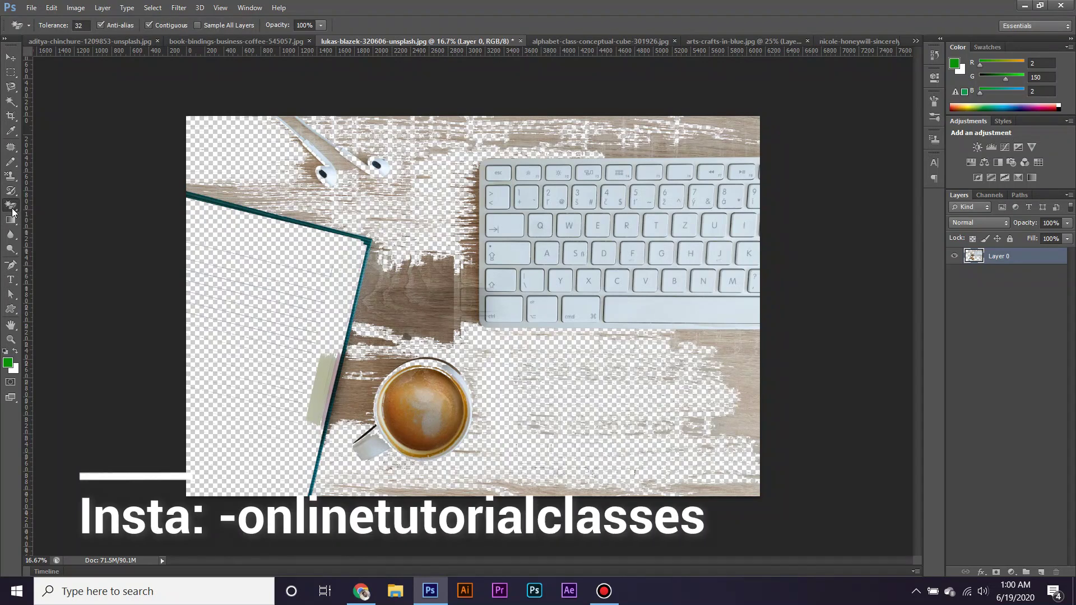
pyautogui.click(11, 182)
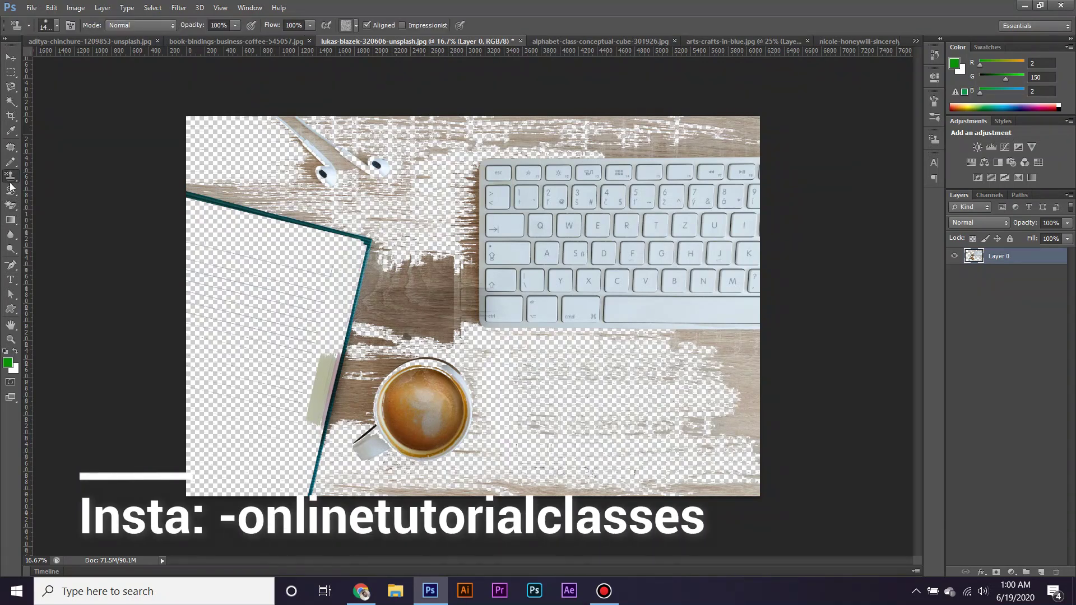
pyautogui.click(12, 190)
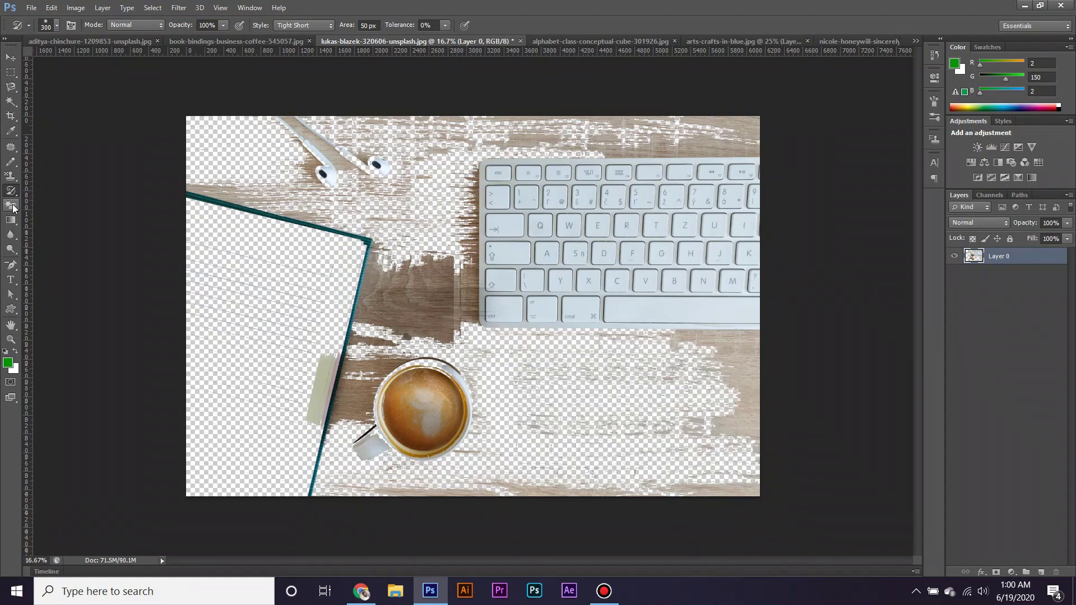
pyautogui.click(14, 207)
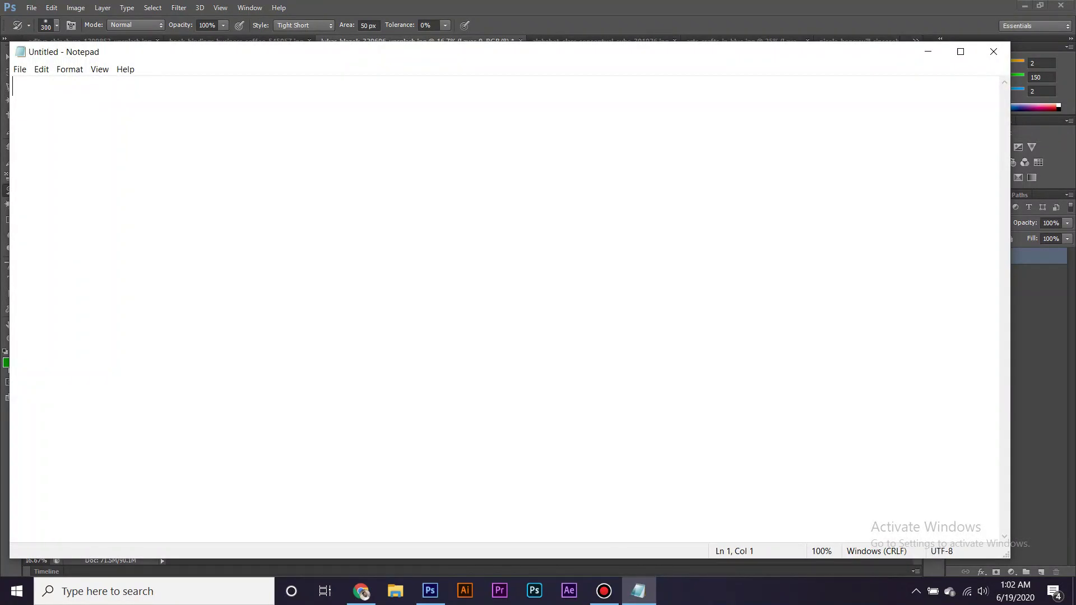
# - Type the first shortcut line 'print :- Ctrl+p'
pyautogui.write('a')
pyautogui.press('BackSpace')
pyautogui.write('prin')
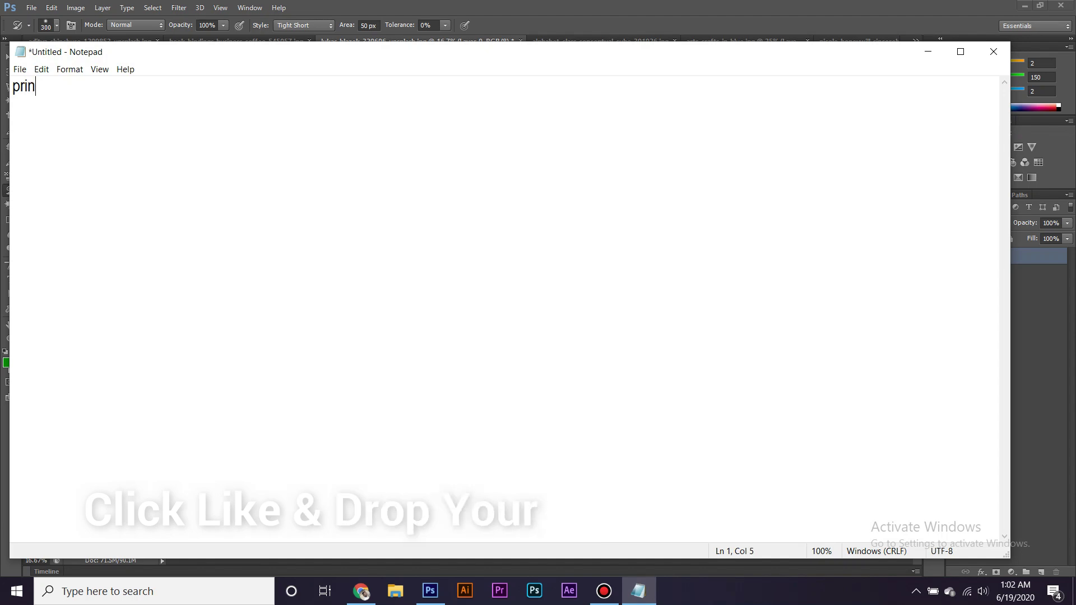
pyautogui.write('t :- ')
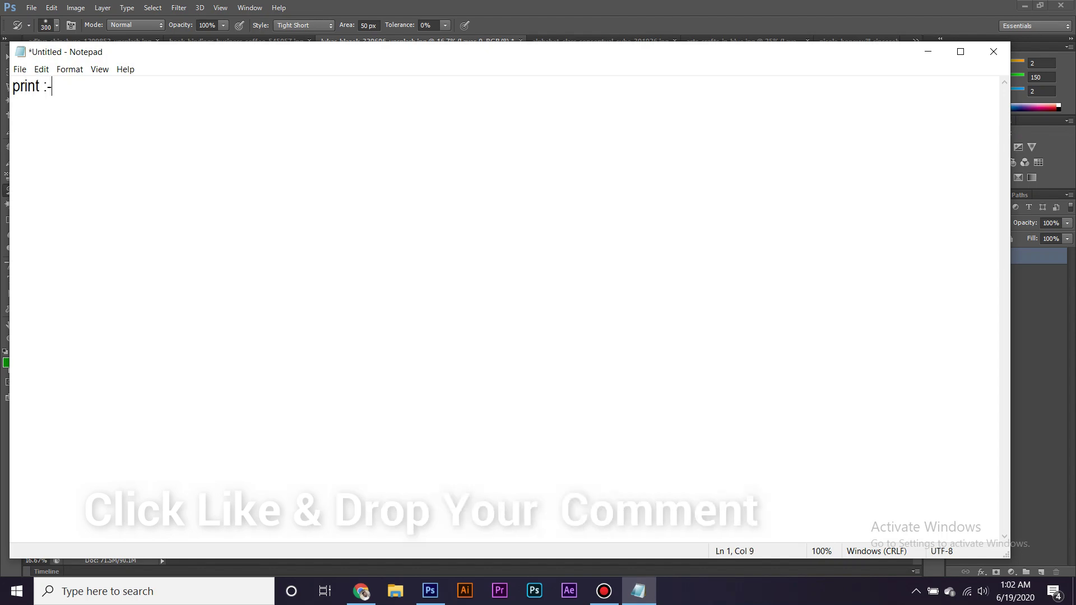
pyautogui.write('Ctrl+p')
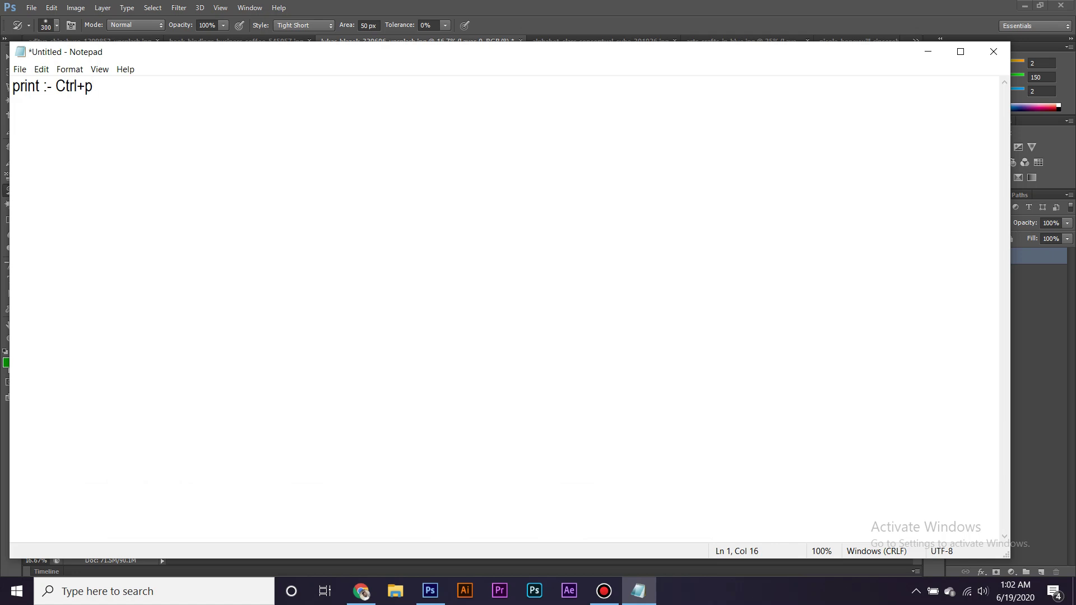
pyautogui.press('Return')
# - Add the line 'copy :- CTRL+C' to the shortcut list
pyautogui.write('copy :- ')
pyautogui.write('c')
pyautogui.press('BackSpace')
pyautogui.write('CTR')
pyautogui.write('L')
pyautogui.write('+V')
pyautogui.press('BackSpace')
pyautogui.write('C')
pyautogui.press('Return')
# - Add the 'Paste:- CTRL+V', 'Cut :- Ctrl+x' and 'Close:- Ctrl+w' shortcuts
pyautogui.write('Pate')
pyautogui.press('BackSpace')
pyautogui.press('BackSpace')
pyautogui.write('ste')
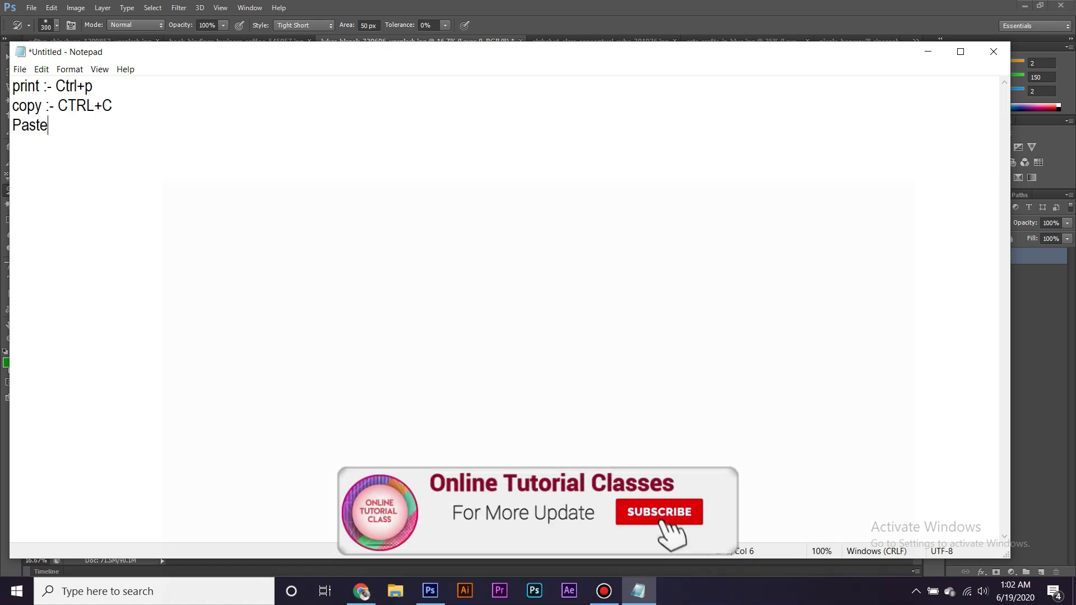
pyautogui.write(':-')
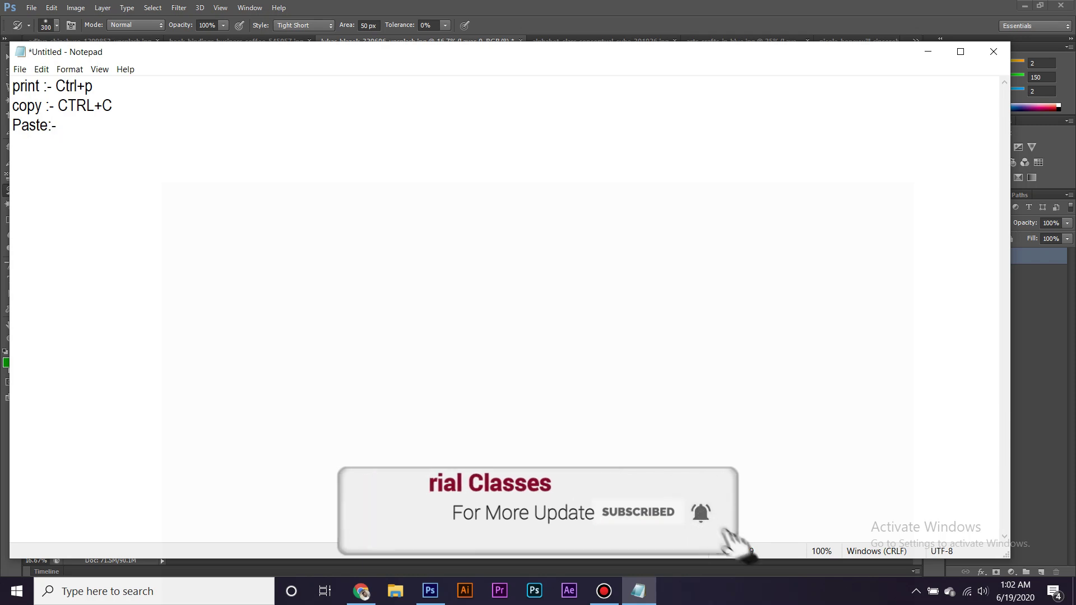
pyautogui.write(' CTRL')
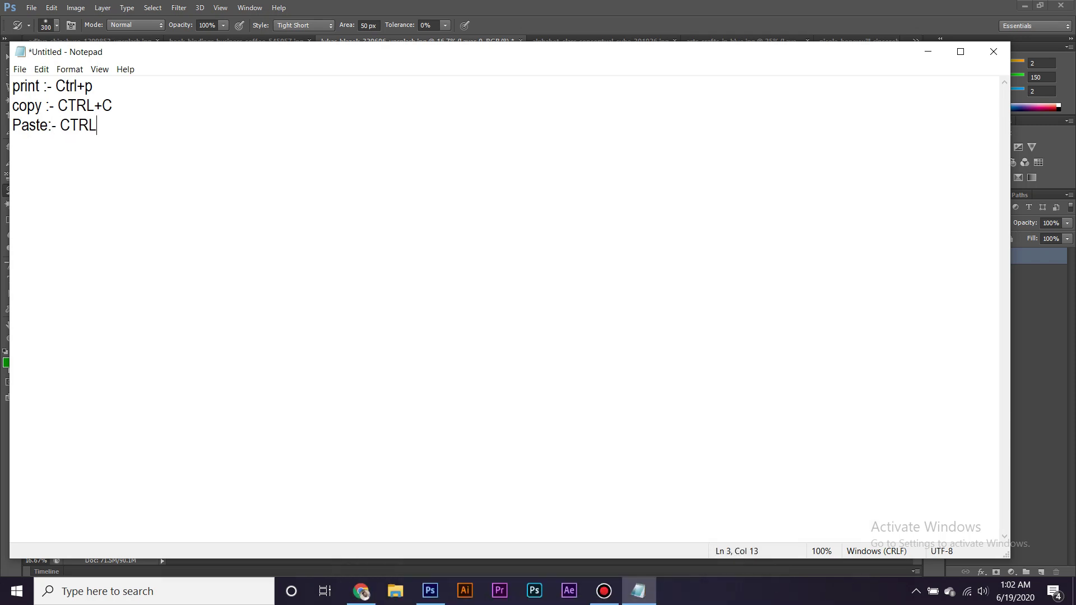
pyautogui.write('+V ')
pyautogui.write('Cut ')
pyautogui.write(':- ')
pyautogui.write('Ctrl+')
pyautogui.write('x')
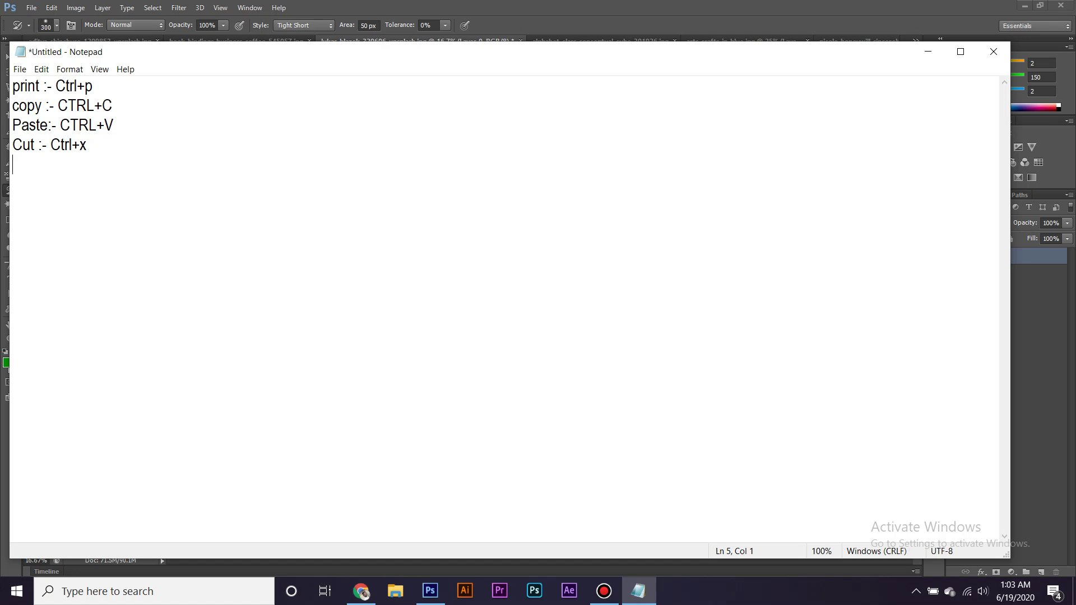
pyautogui.write('Close:- Ctrl+w')
# - Add 'Exit photoshop :- CTRL+Q' on a new line and select all six lines
pyautogui.press('Return')
pyautogui.write('Exit photoshop ')
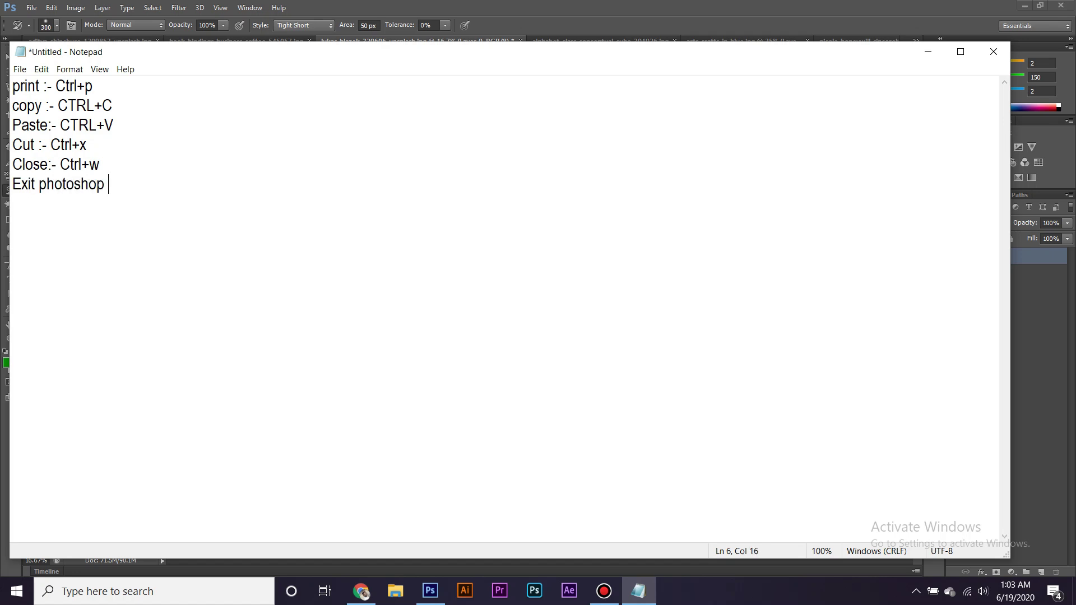
pyautogui.write(':- CTRL+')
pyautogui.write('Q')
pyautogui.moveTo(11, 85); pyautogui.dragTo(192, 185)
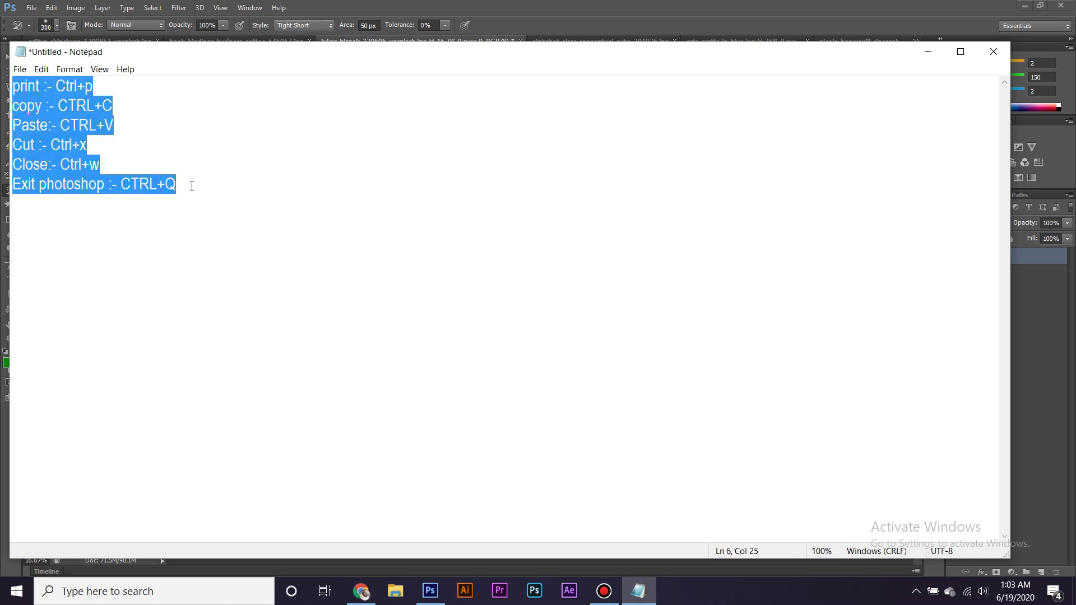